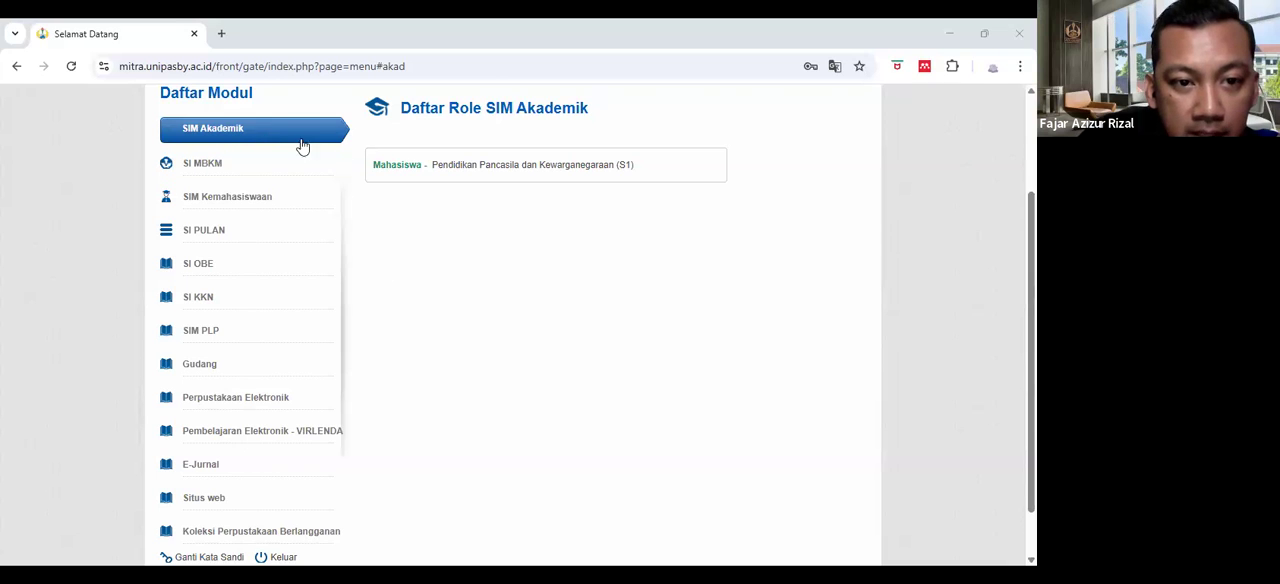
- Enter SIM Akademik in the Mahasiswa role and open the Pengajuan Skripsi list, passing the human verification check
left_click(412, 172)
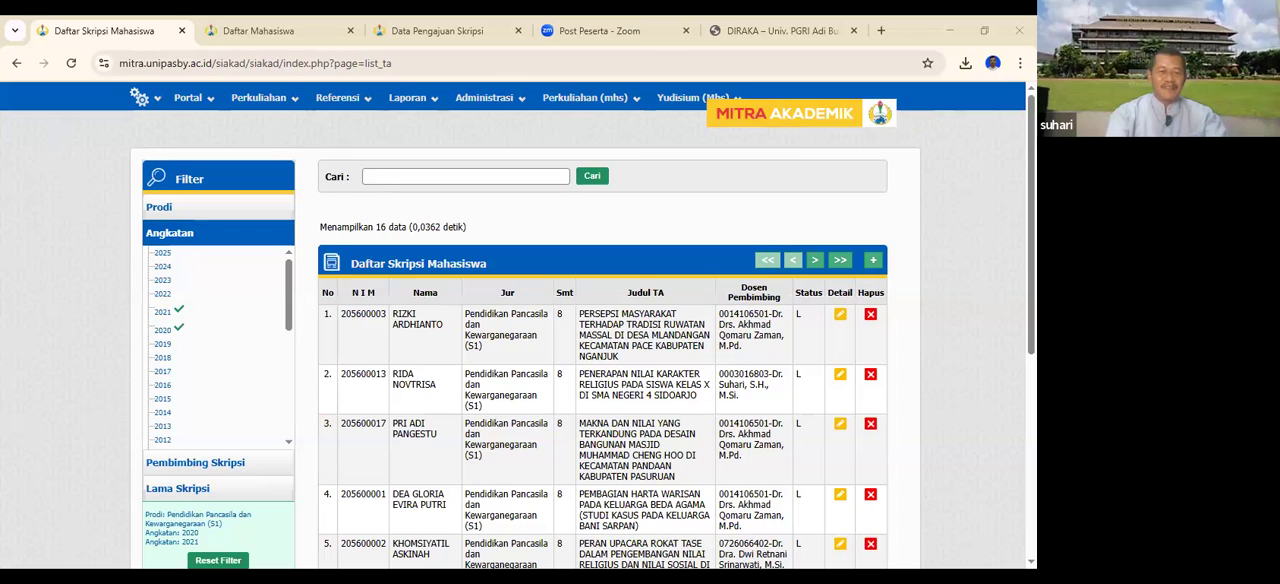
key("alt+Tab")
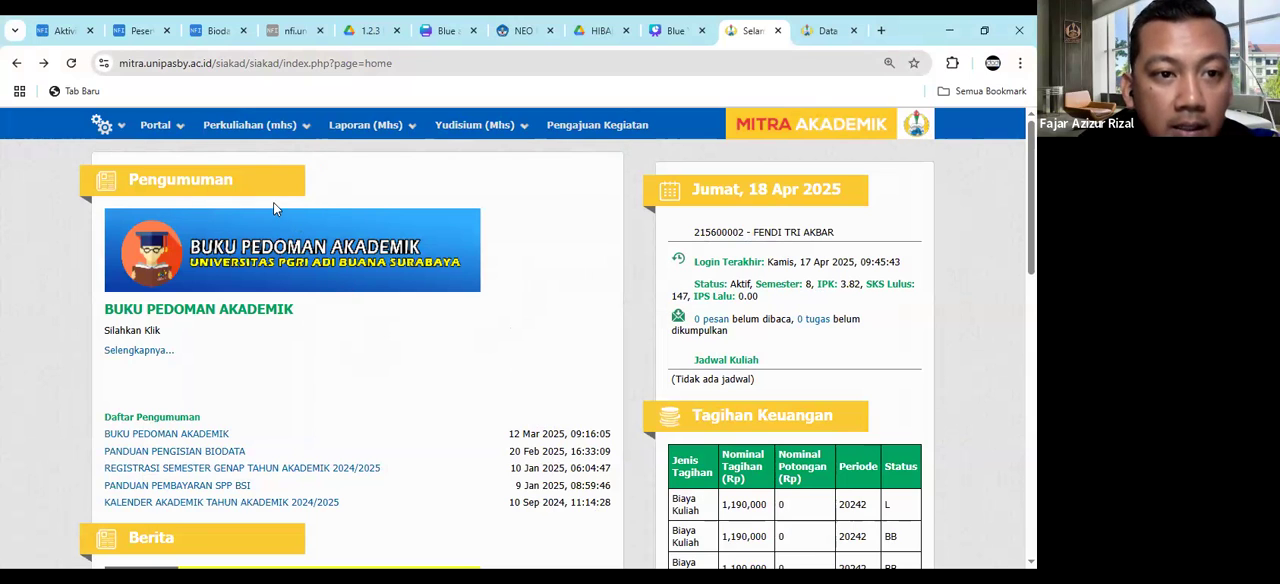
left_click(262, 133)
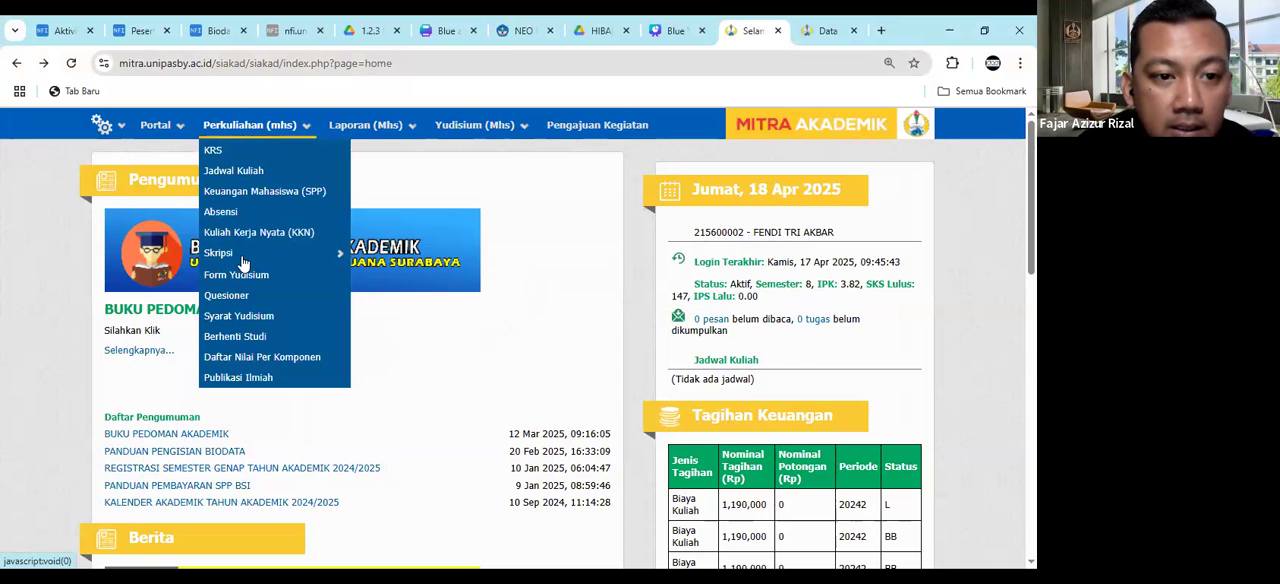
mouse_move(250, 256)
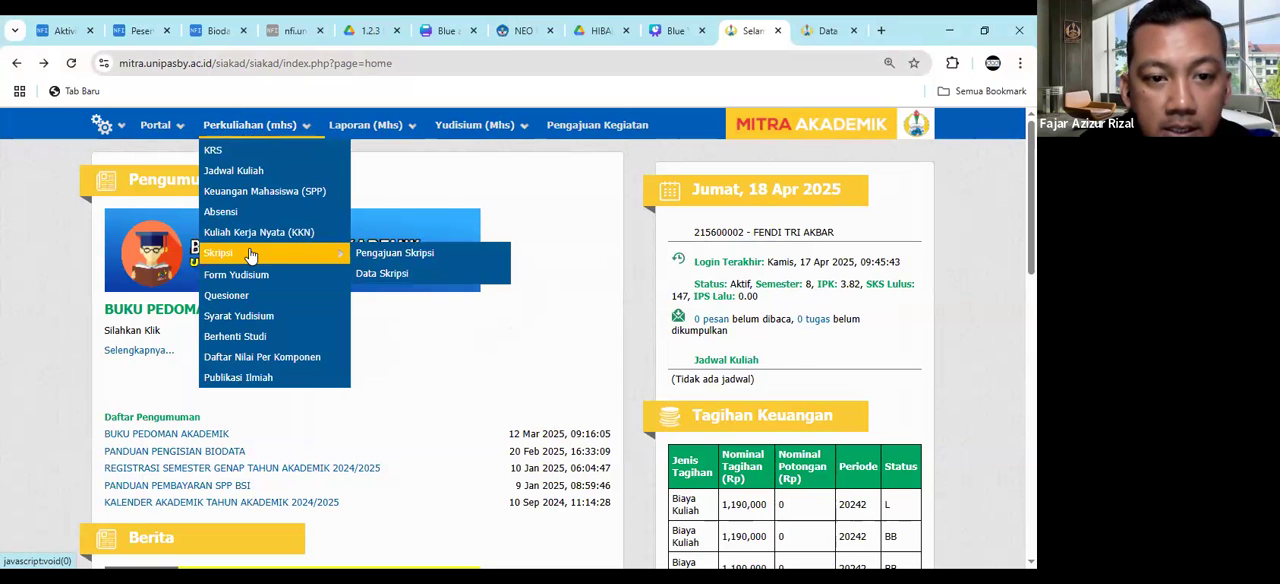
left_click(420, 254)
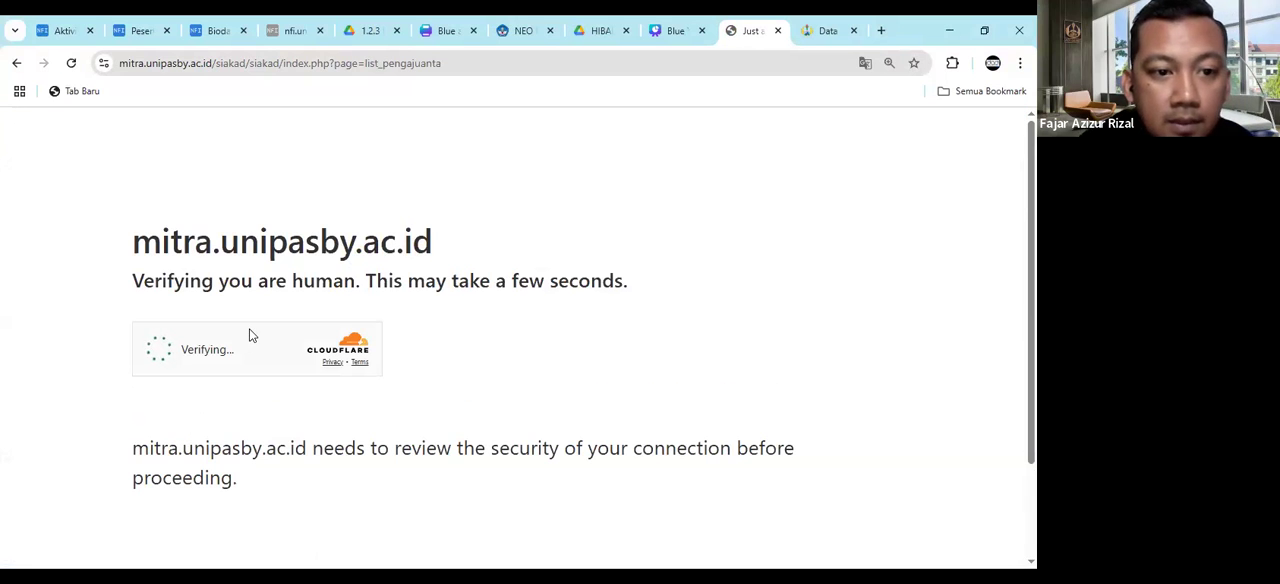
left_click(157, 350)
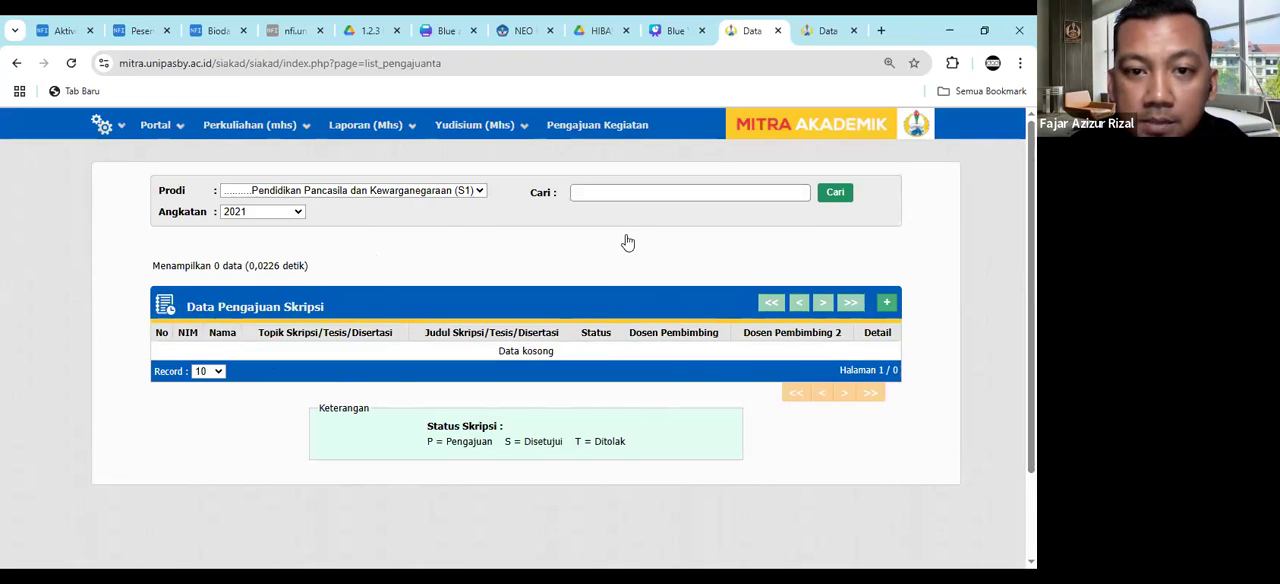
- Open a new thesis submission form and examine its title, English title, abstract and two supervisor fields
left_click(887, 306)
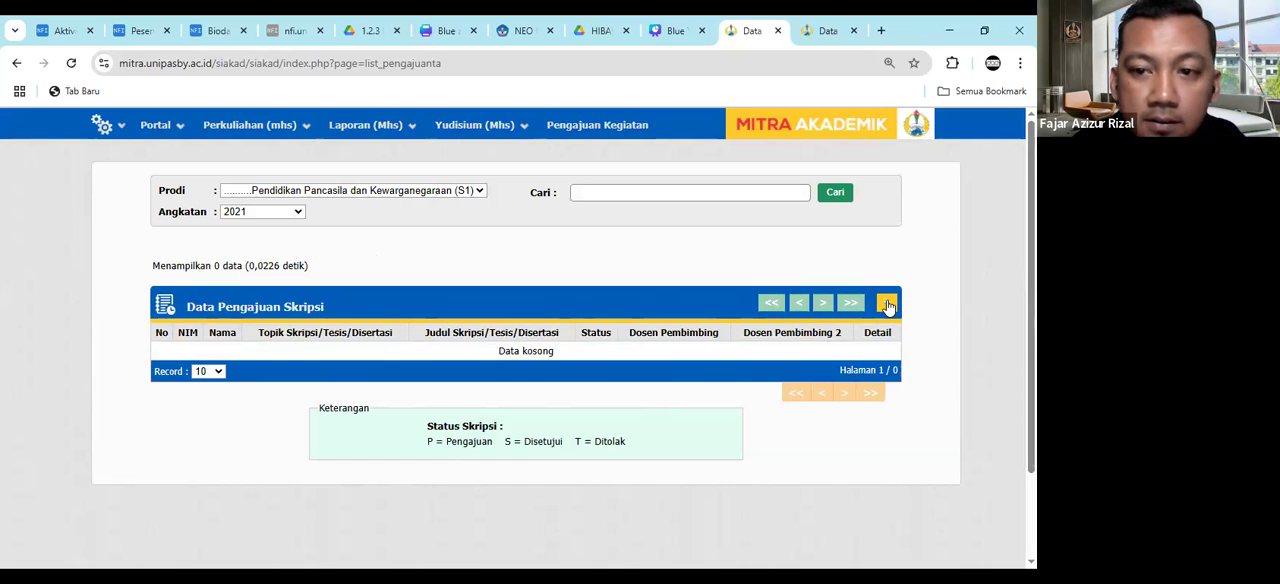
scroll(600, 310, "down", 1)
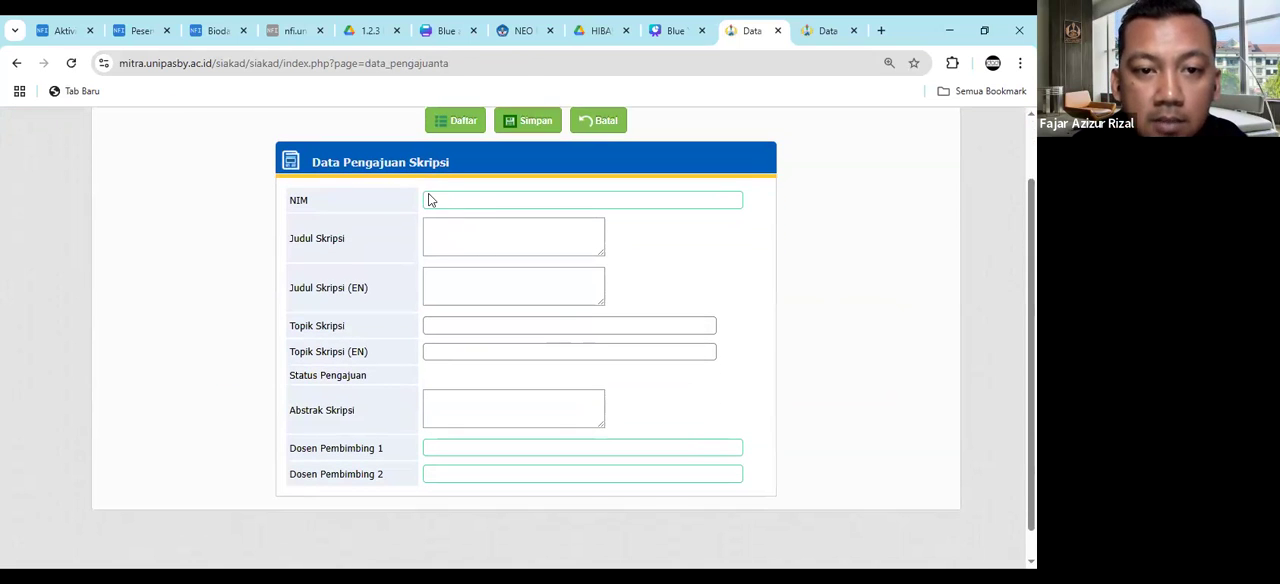
left_click(447, 229)
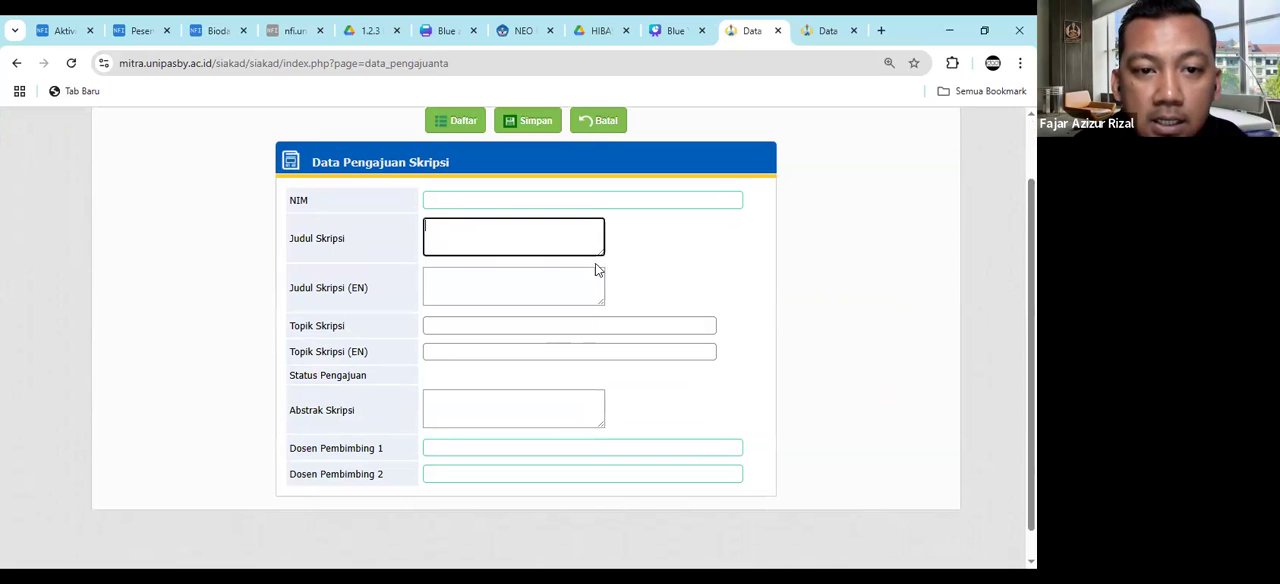
left_click(429, 278)
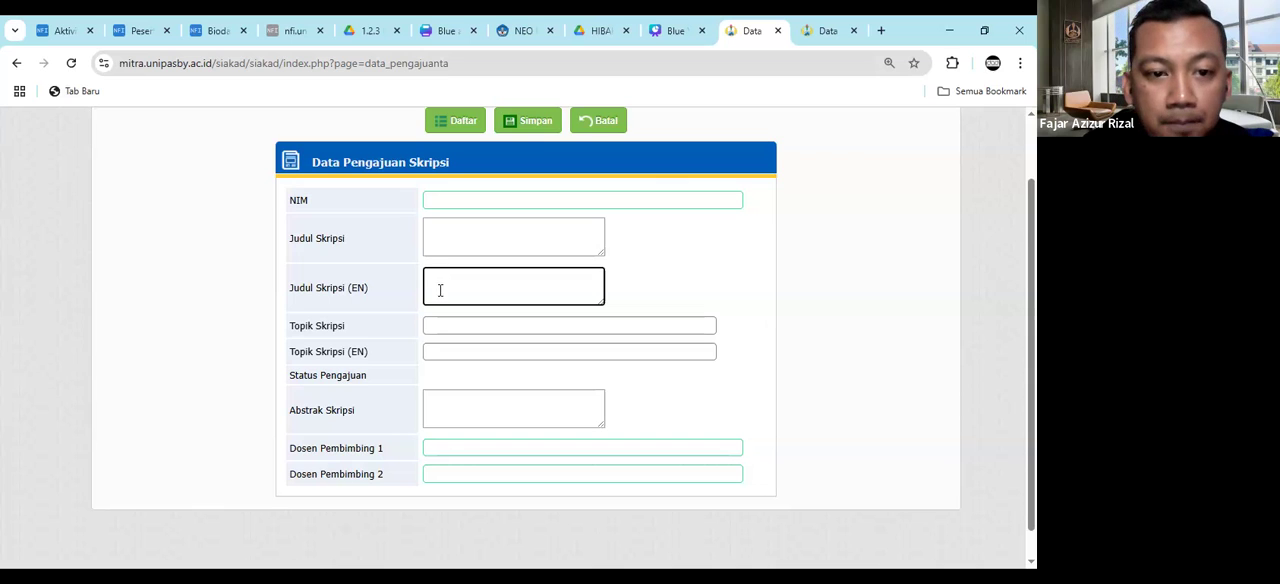
left_click(448, 412)
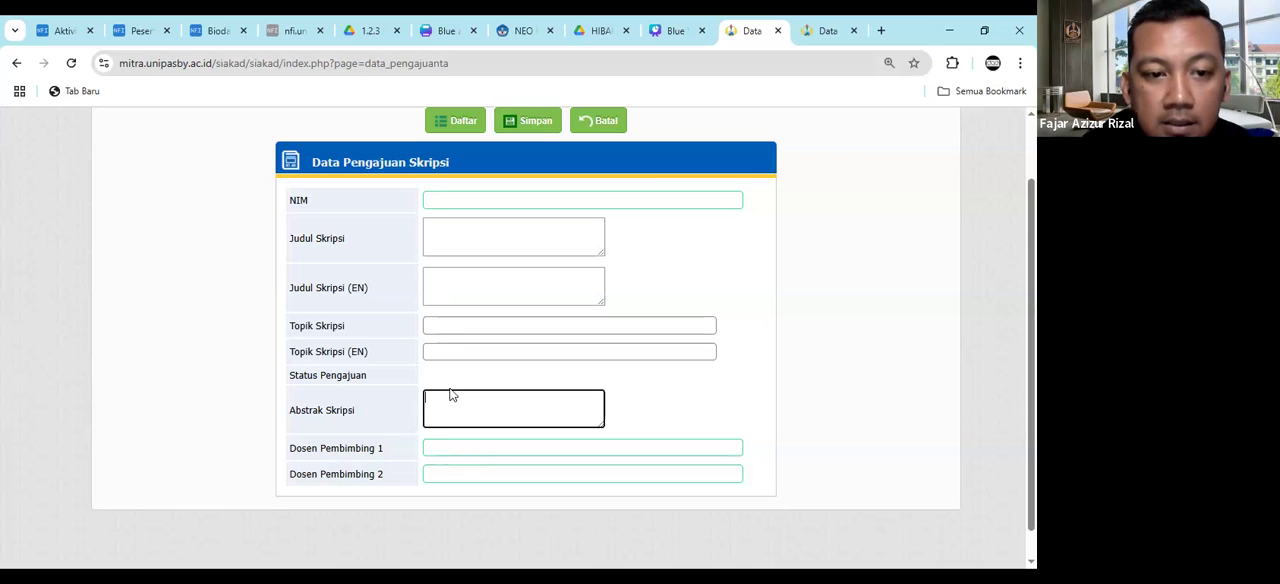
left_click(443, 448)
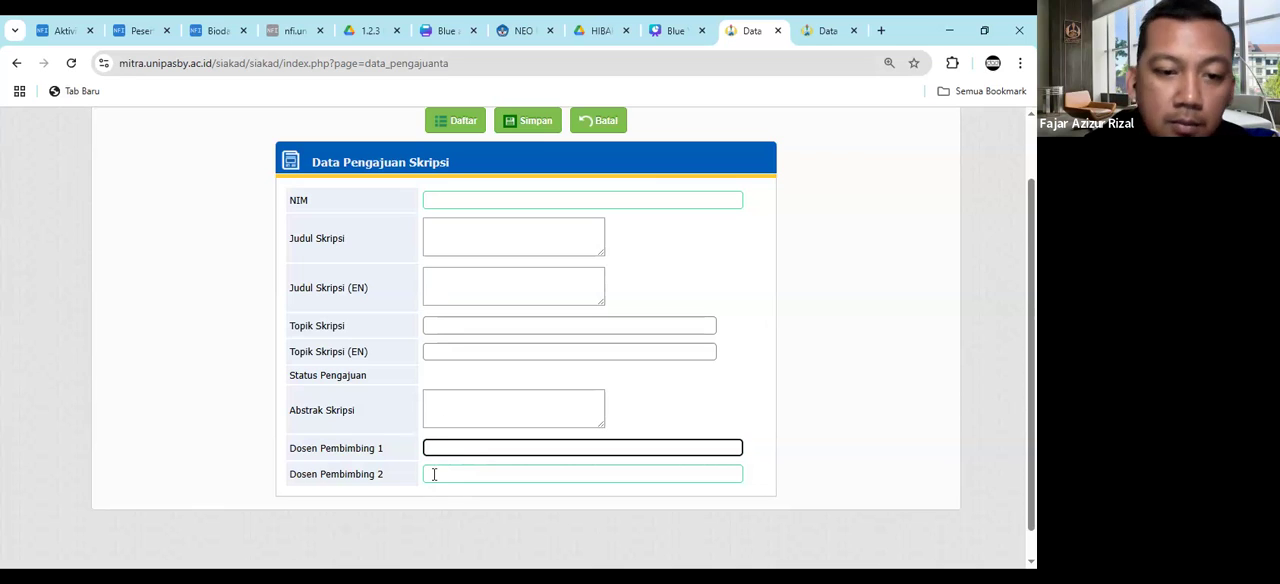
left_click(441, 473)
left_click(447, 450)
left_click(438, 471)
left_click(440, 450)
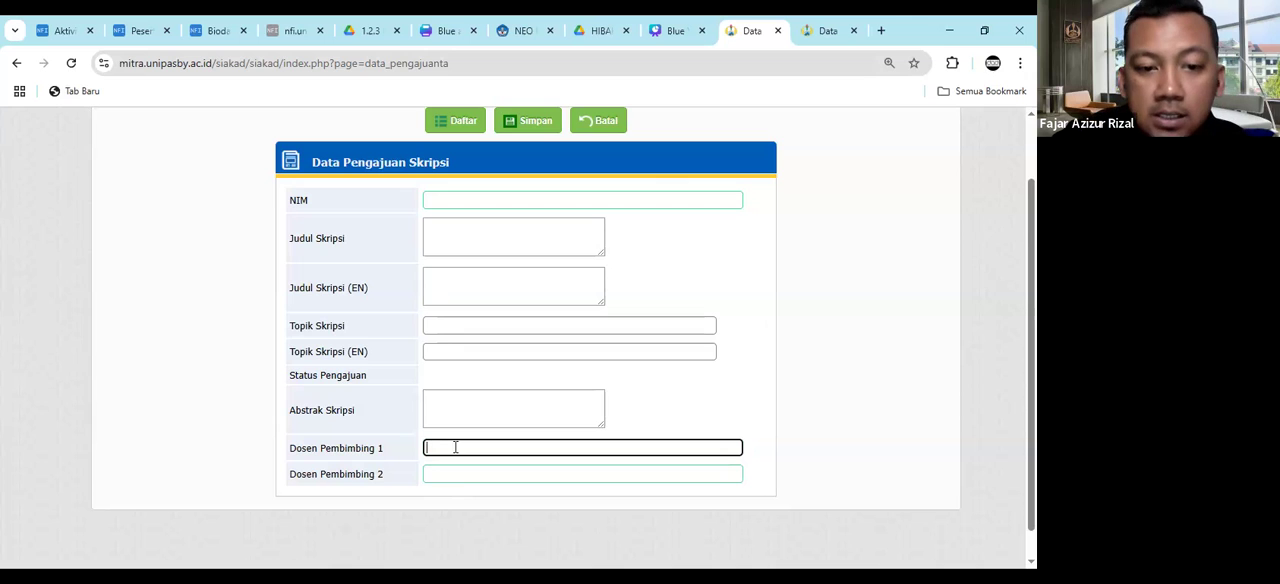
- Try "Uji Coba Pengajuan Judul Skripsi" as the Judul Skripsi and return to the submission list without saving
left_click(477, 244)
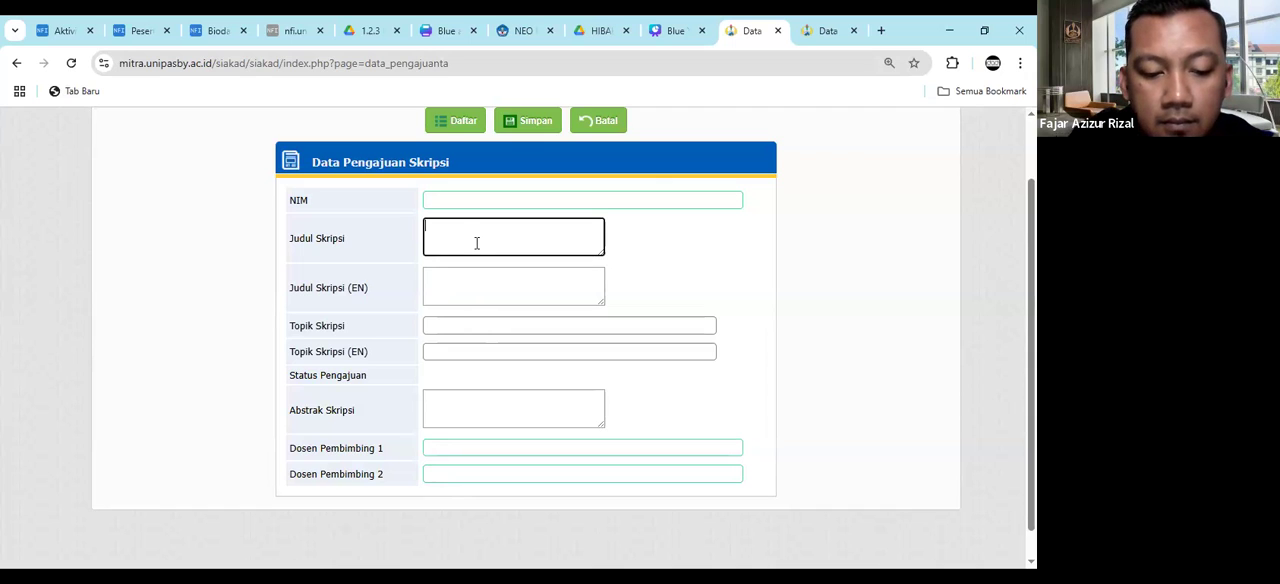
type("Uji Coba Pengajuan Judul Skripsi")
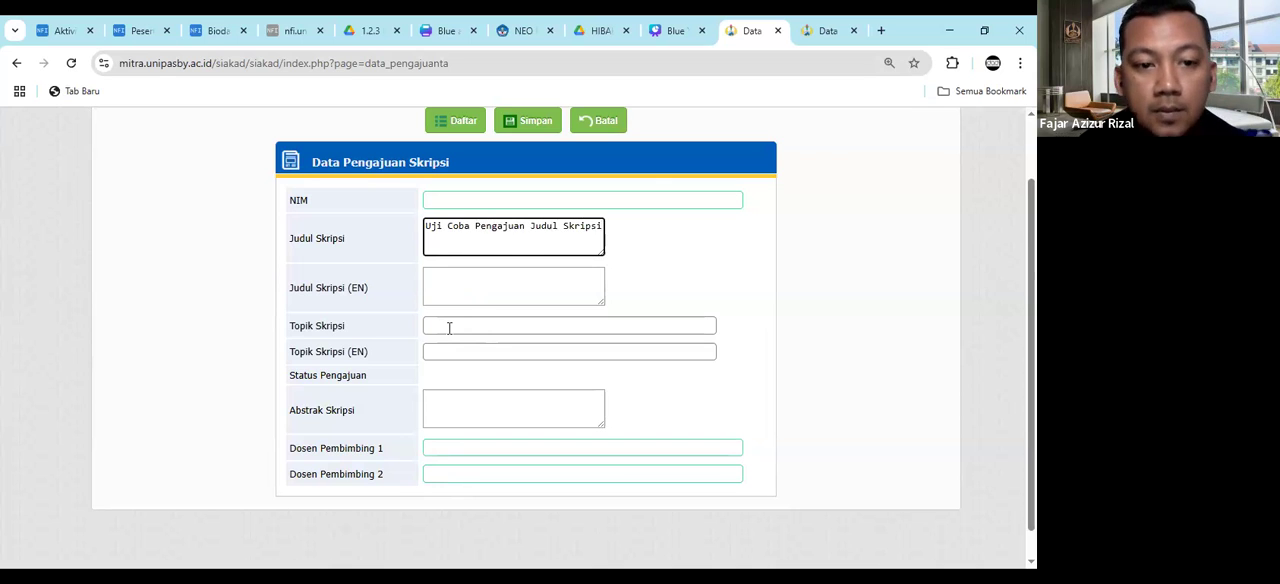
left_click(459, 450)
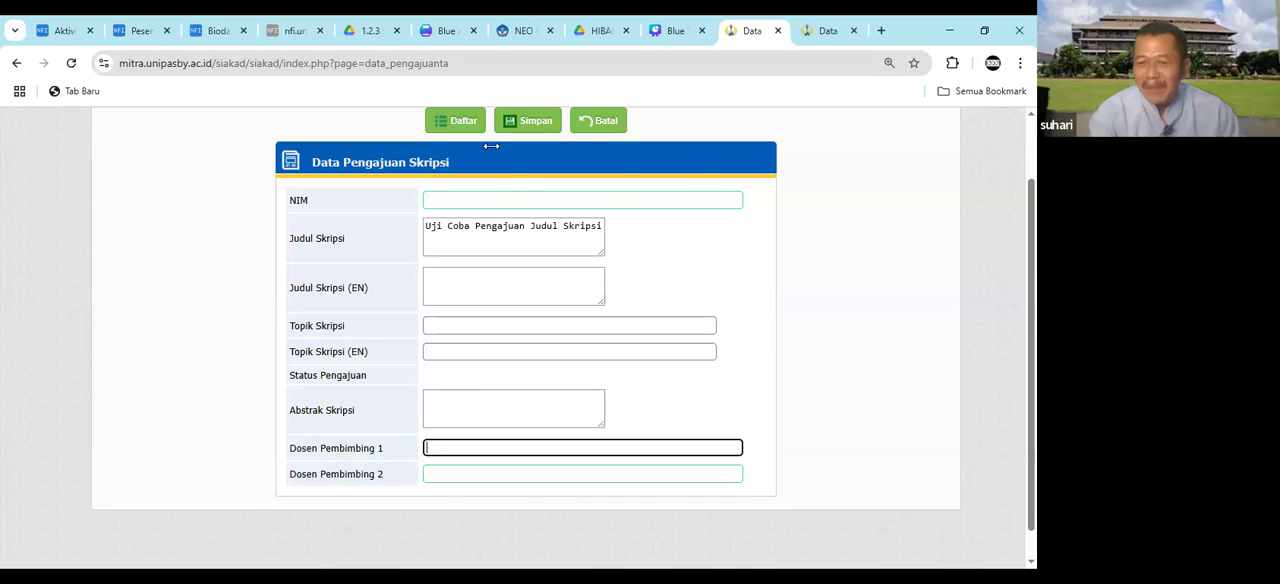
left_click(453, 124)
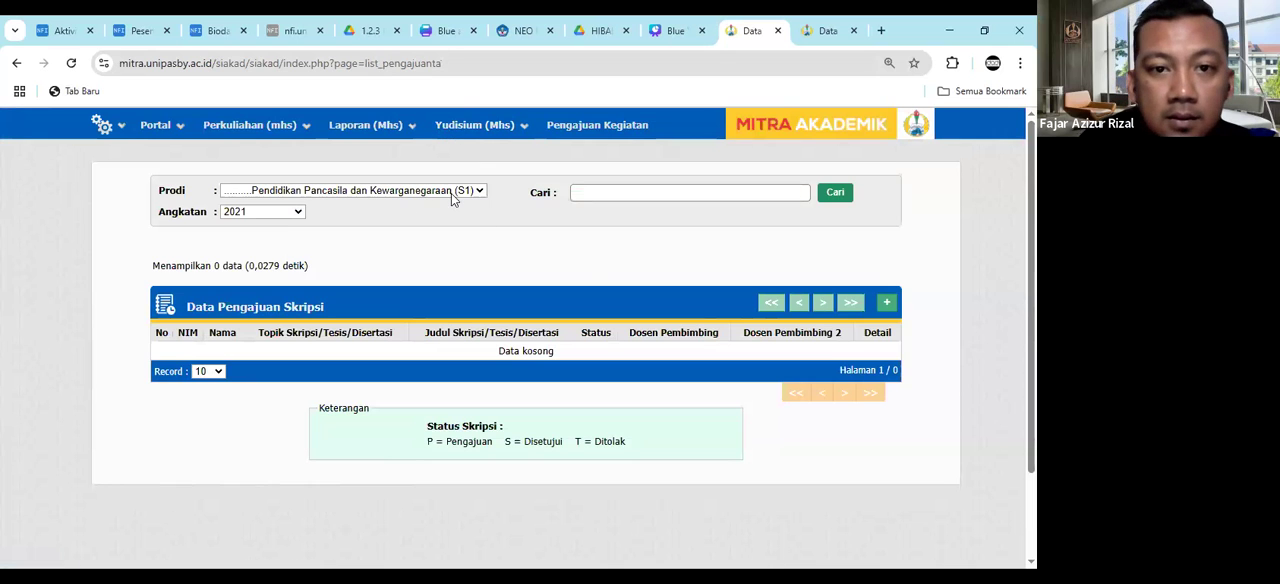
- Log out of the current student account
left_click(104, 126)
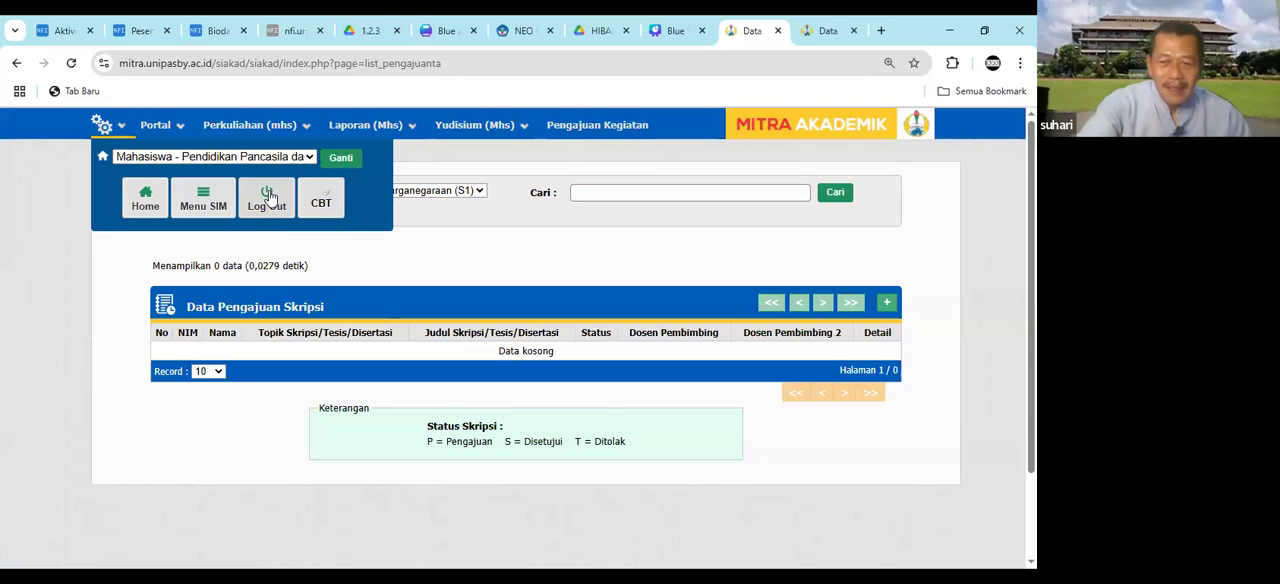
left_click(905, 157)
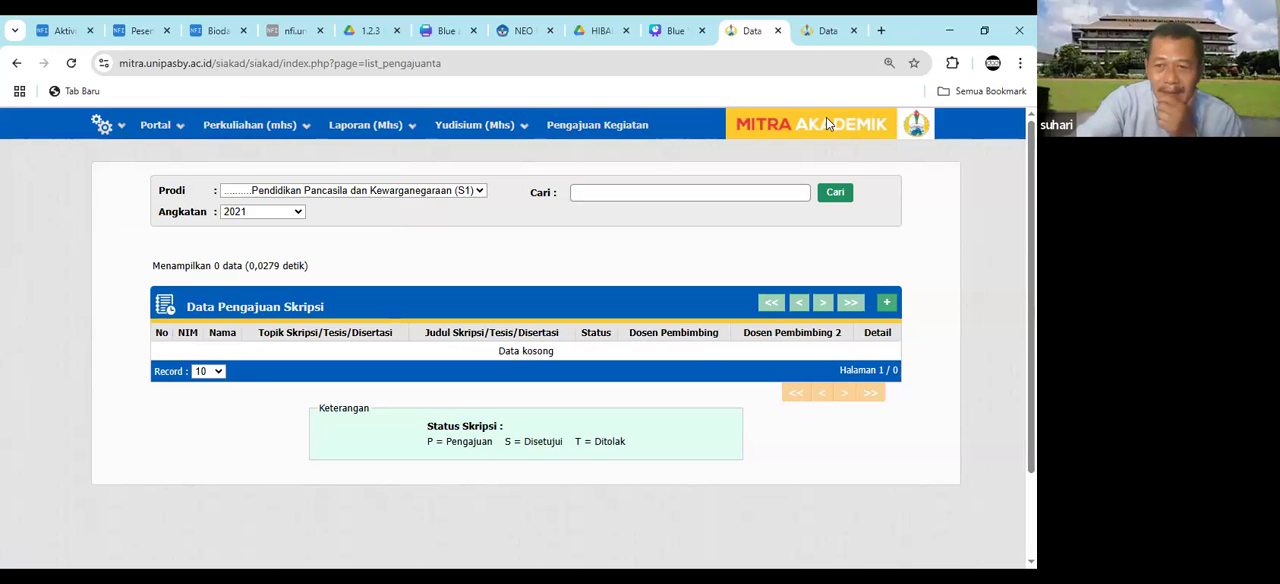
left_click(101, 124)
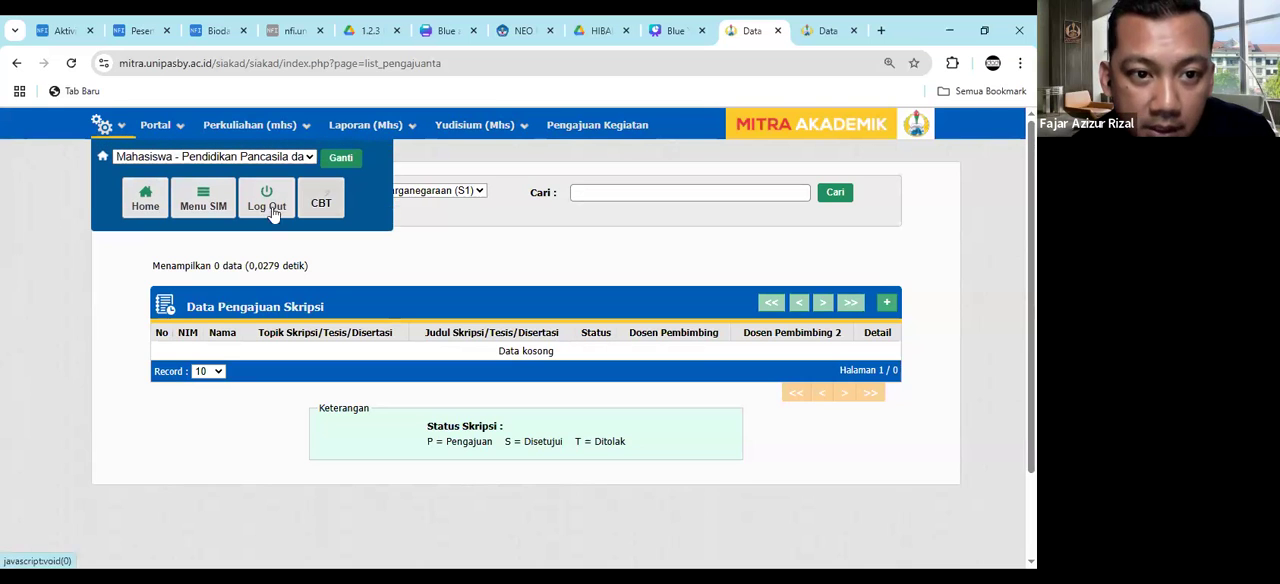
left_click(262, 205)
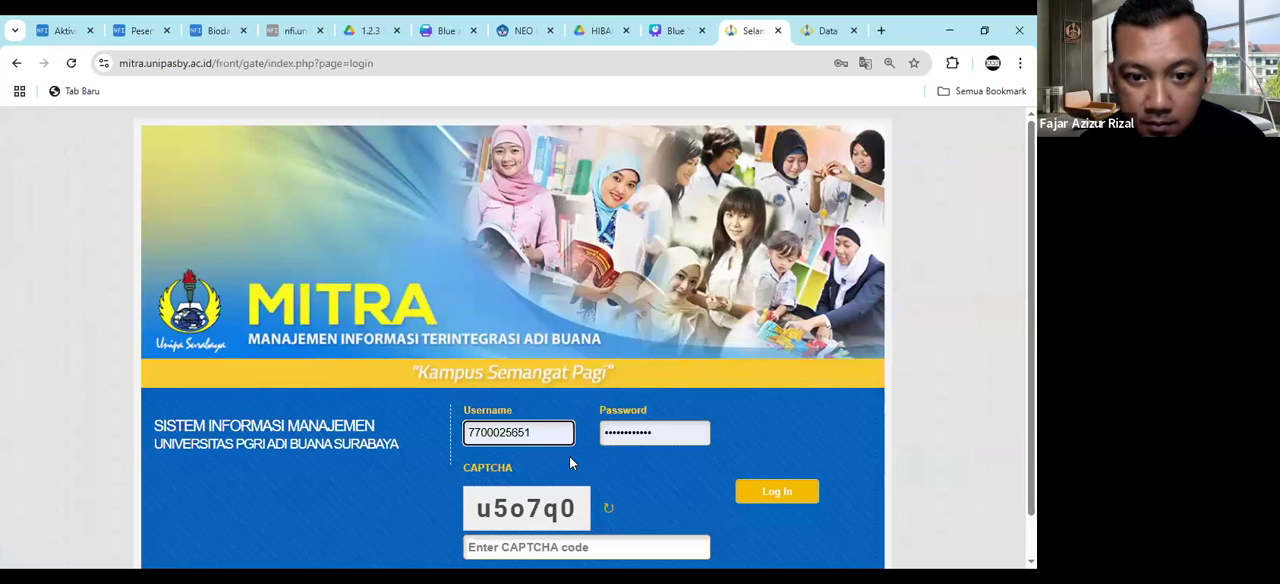
- Replace the prefilled username with another student's NIM and clear the saved password on the login form
left_click_drag(550, 438, 460, 432)
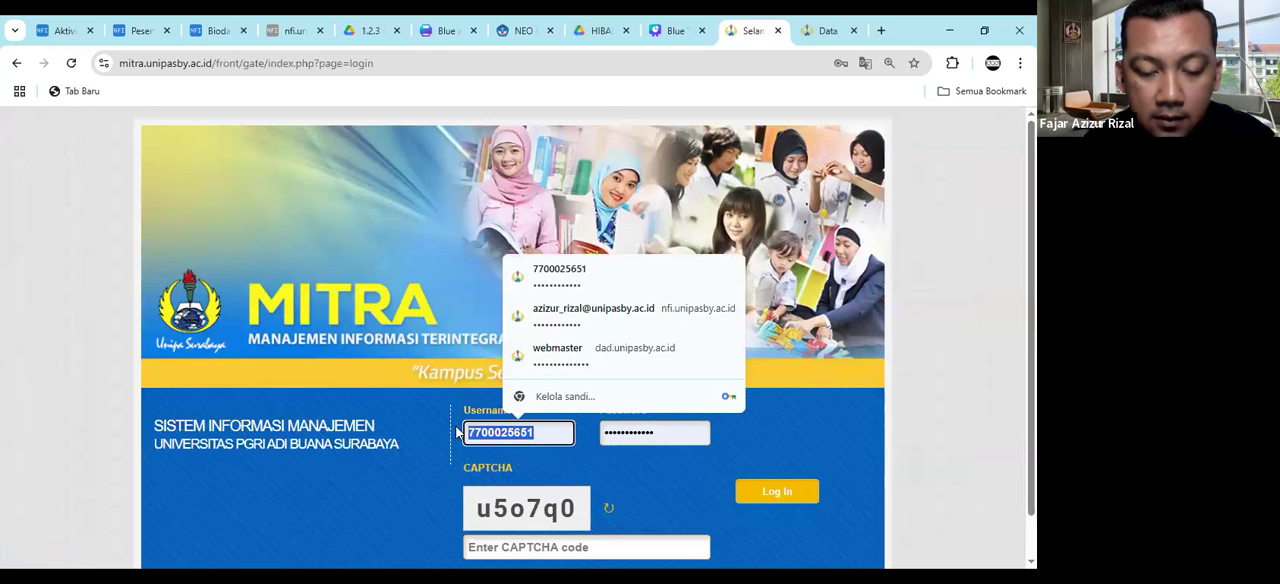
key("ctrl+v")
left_click_drag(663, 432, 599, 433)
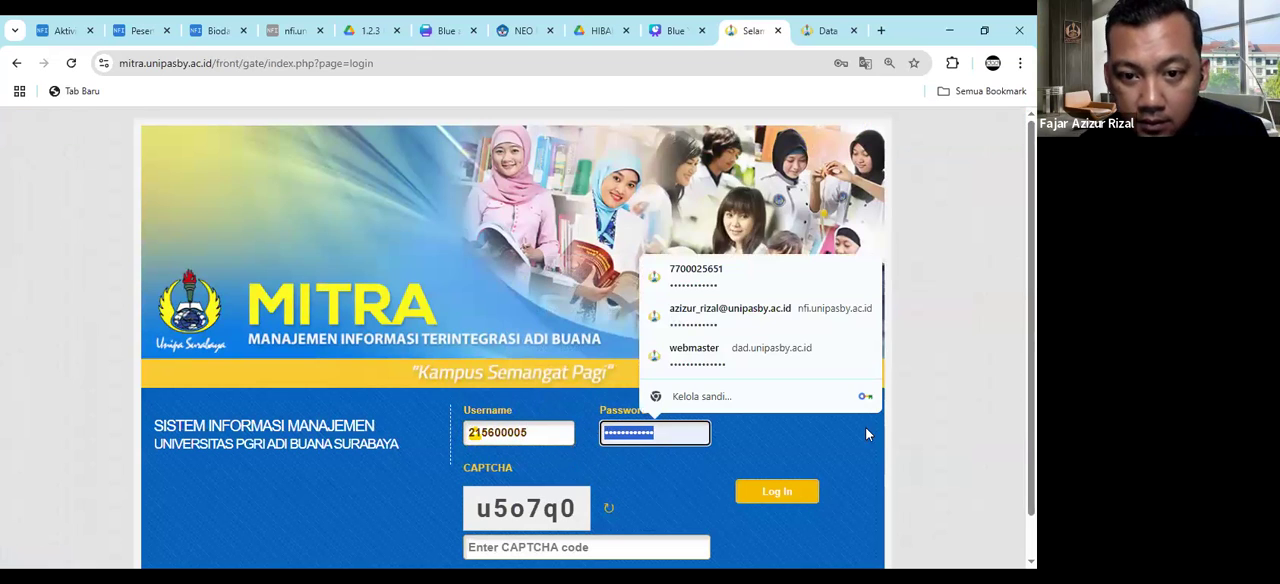
key("BackSpace")
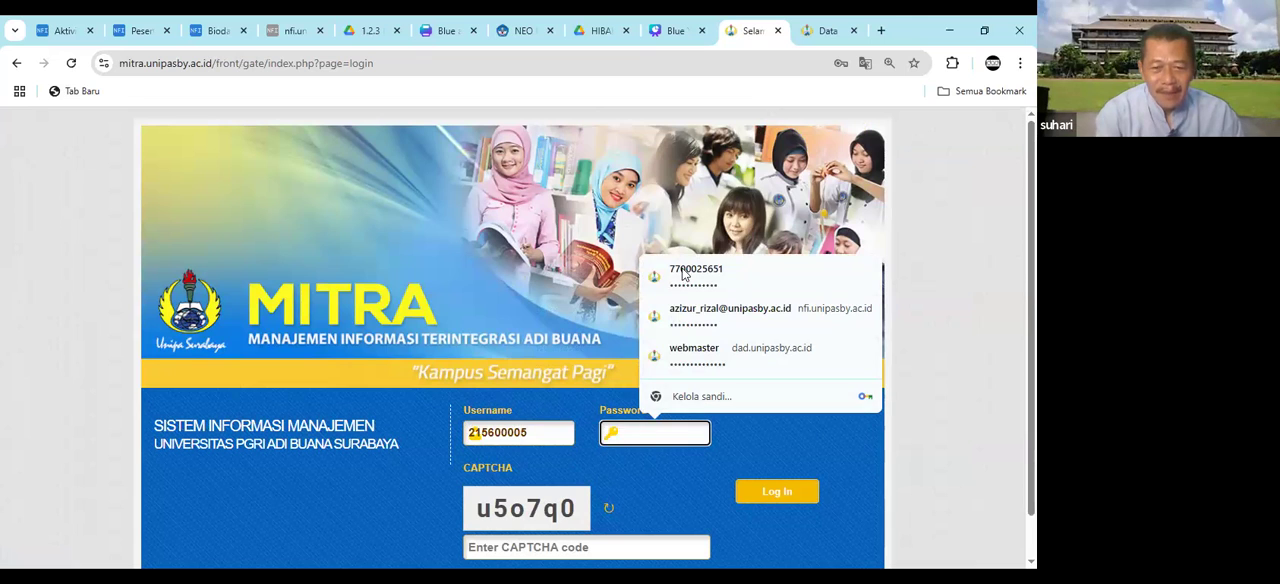
left_click(689, 474)
left_click(679, 427)
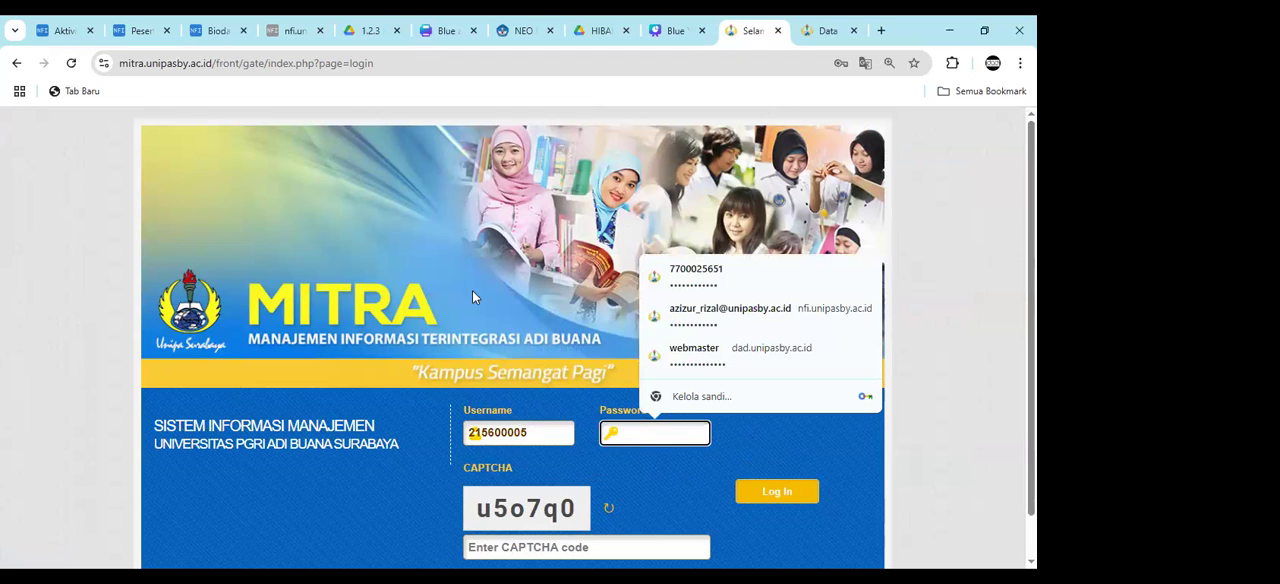
left_click(822, 36)
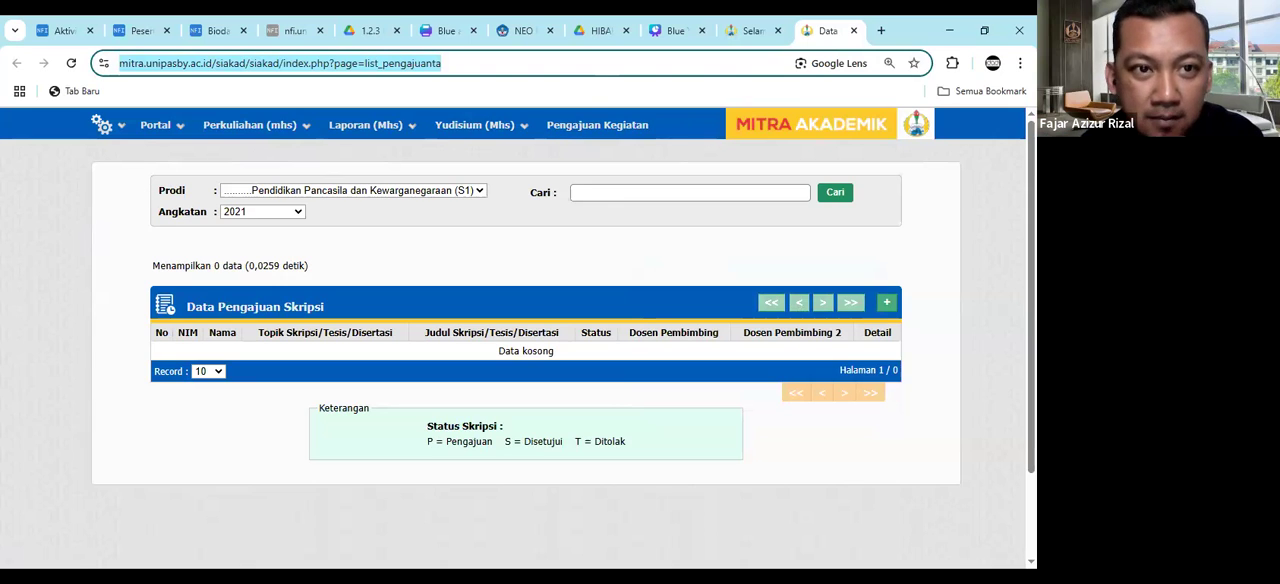
key("alt+Tab")
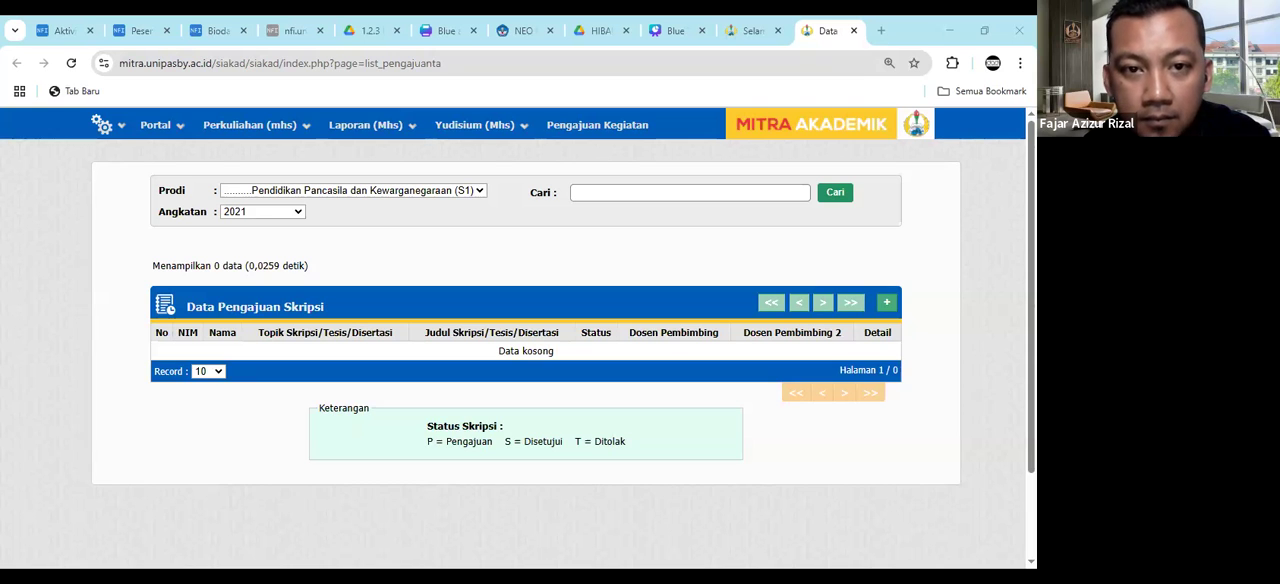
left_click(726, 30)
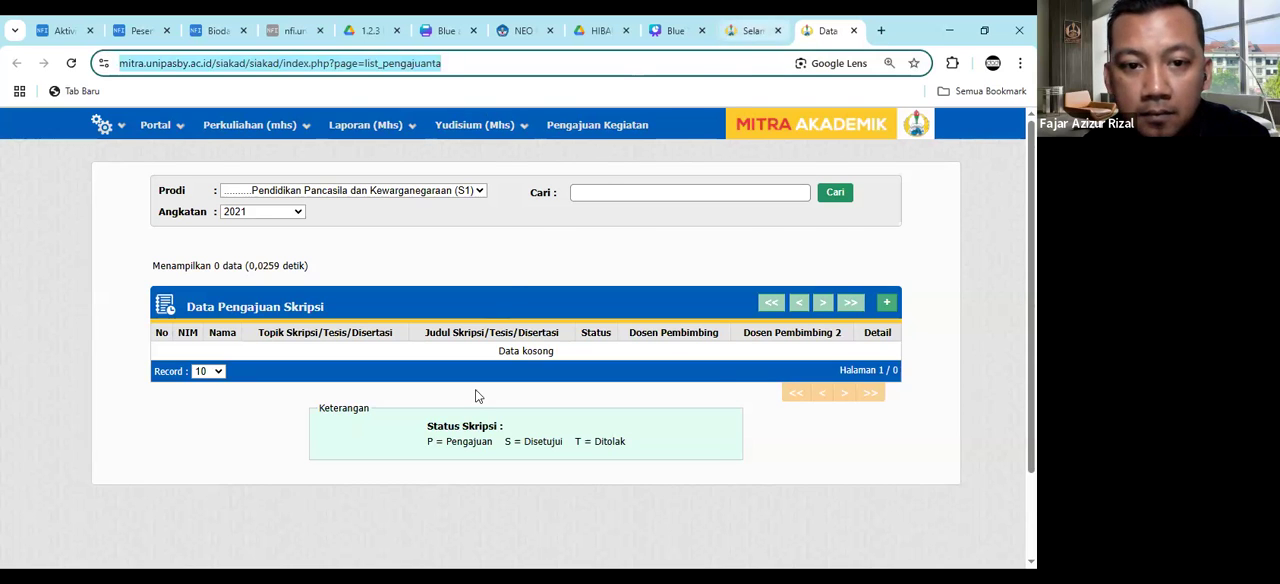
- Enter the student's account password and the displayed CAPTCHA code, and log in to MITRA
left_click(546, 431)
key("Tab")
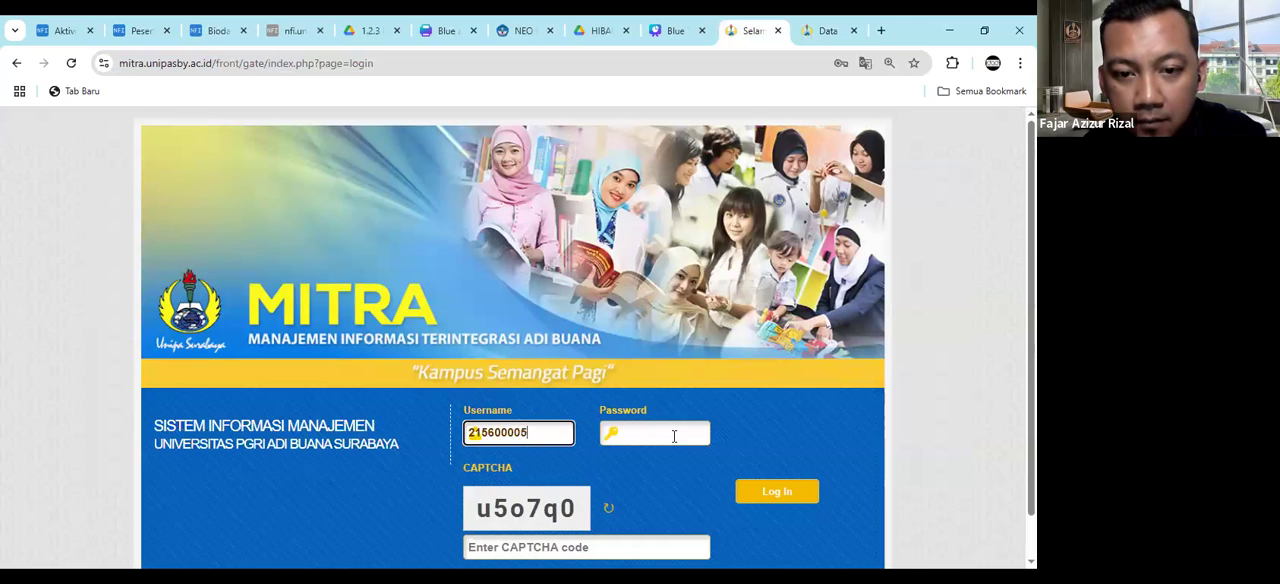
type("•••••••••")
left_click(563, 545)
type("u5o7q0")
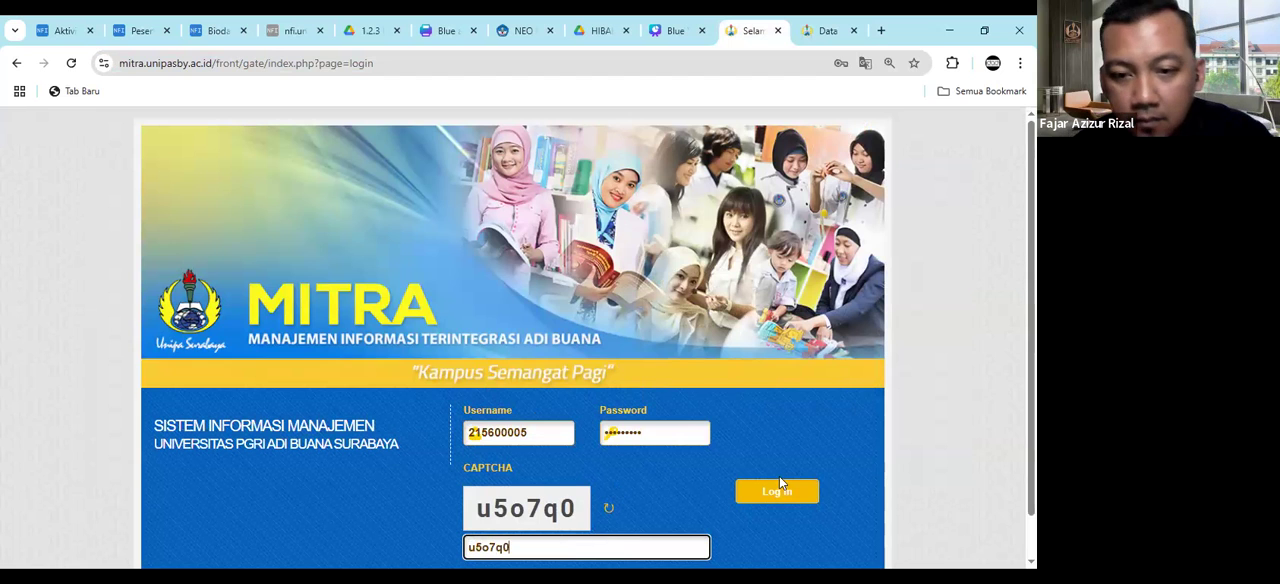
left_click(777, 490)
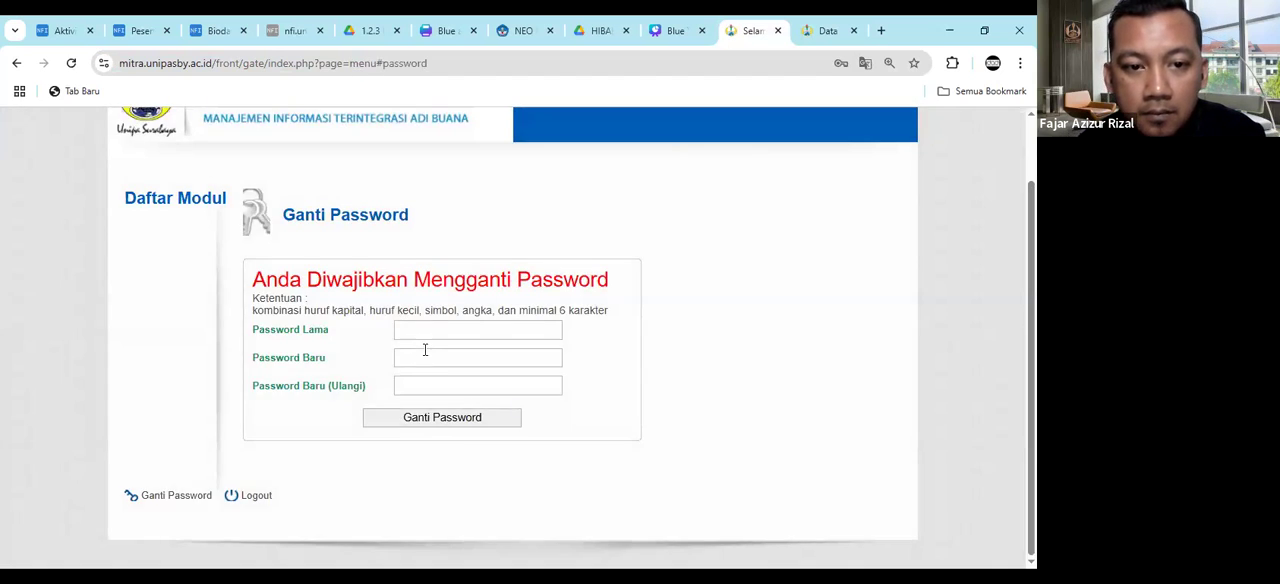
- Change the account password by entering the old password and the new password twice, and acknowledge the automatic logout
left_click(430, 335)
key("ctrl+v")
left_click(451, 359)
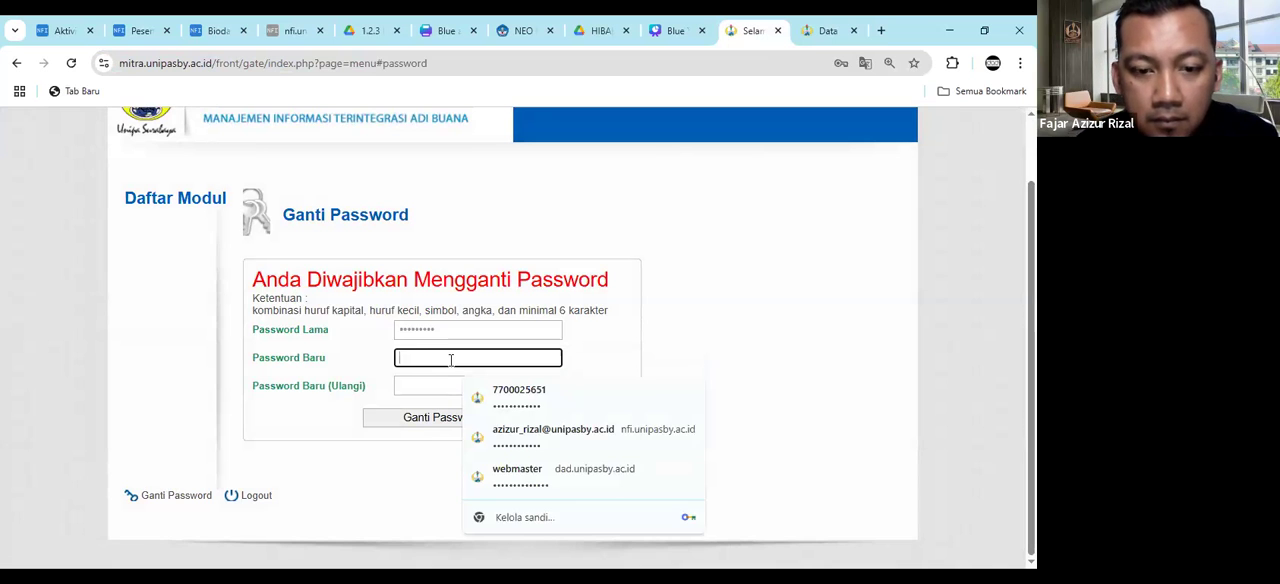
type("•••••••")
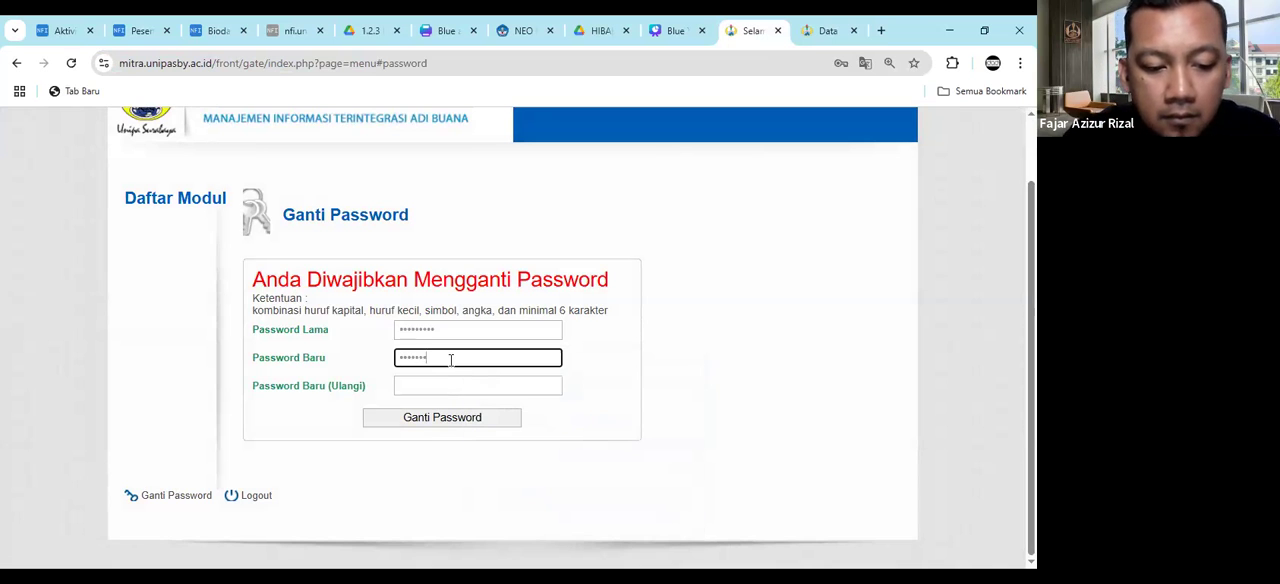
type("••••")
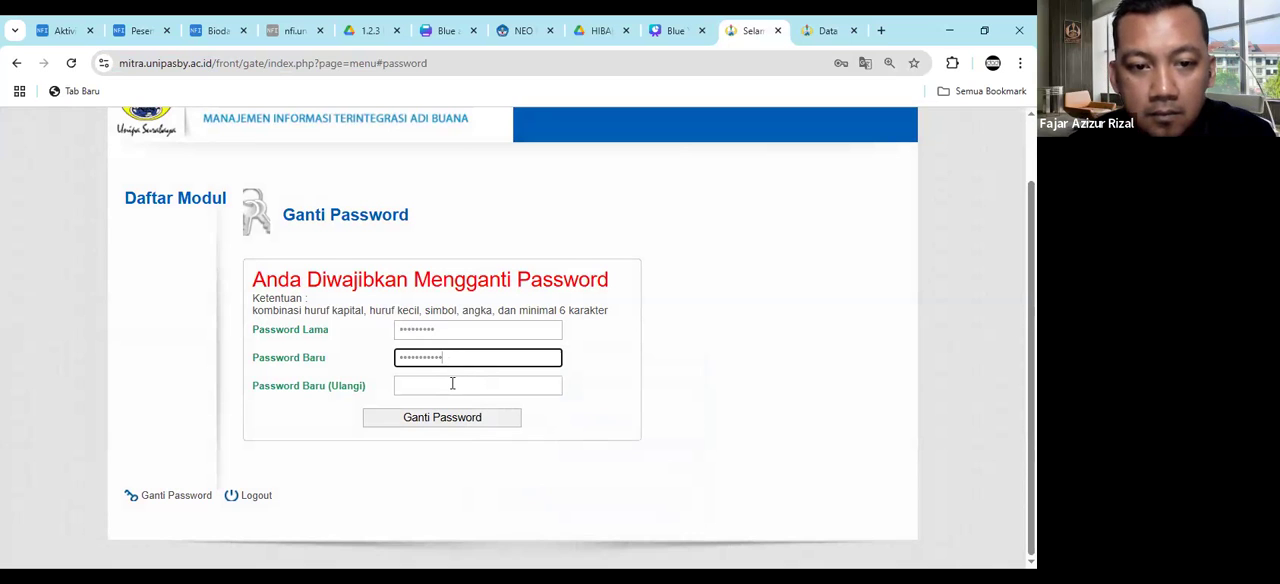
left_click(452, 383)
type("•••••••")
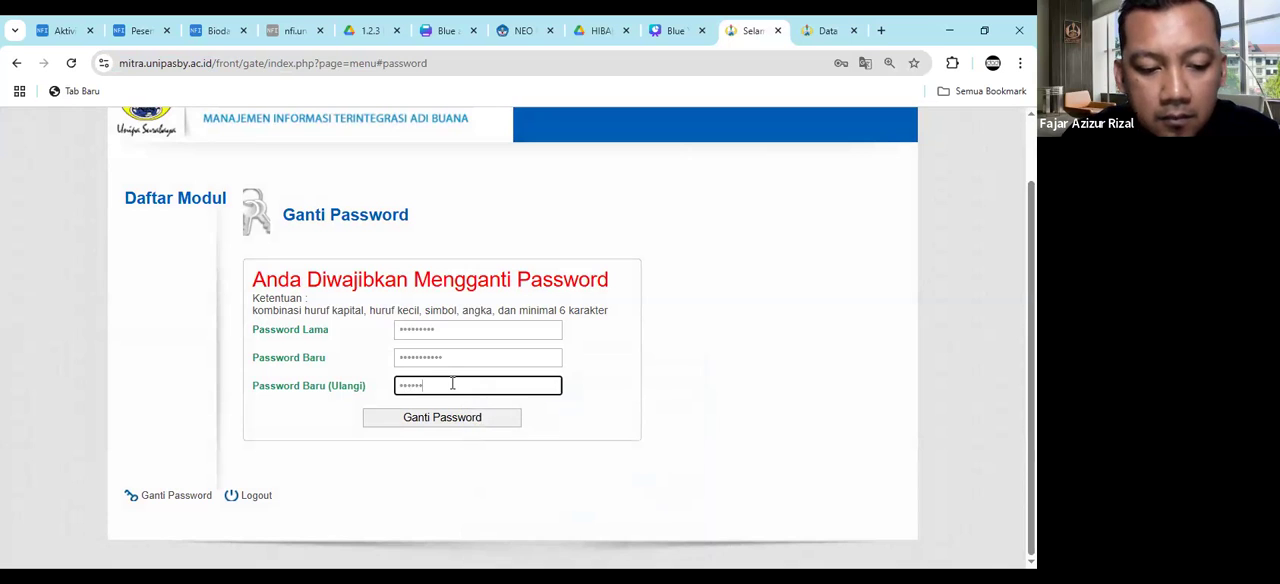
type("•••")
left_click(470, 417)
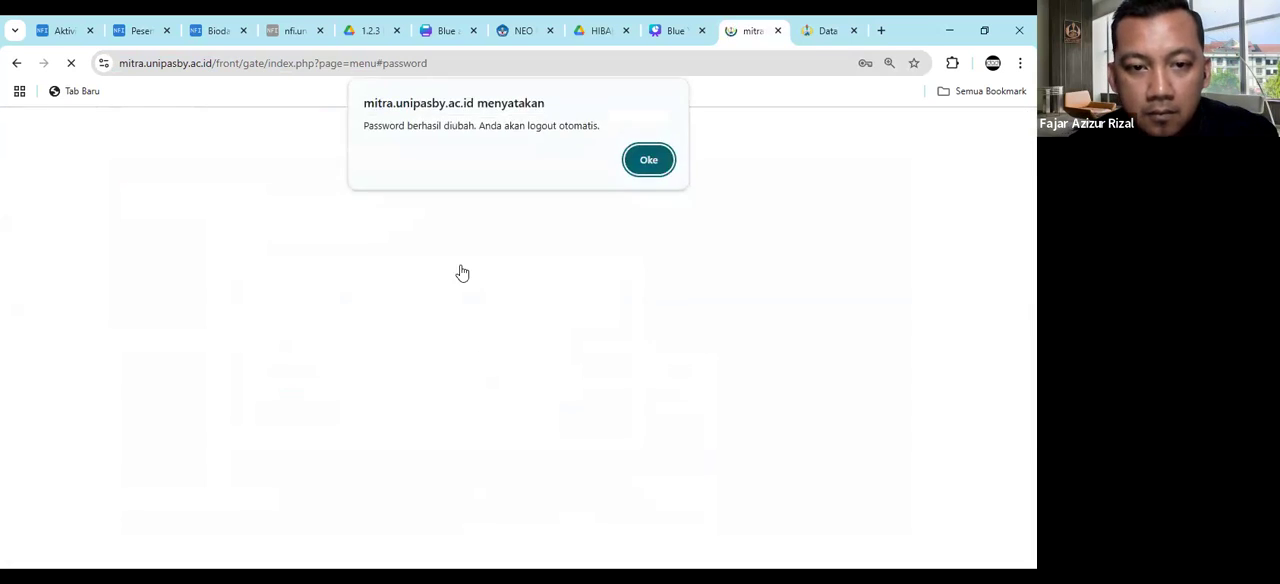
left_click(649, 157)
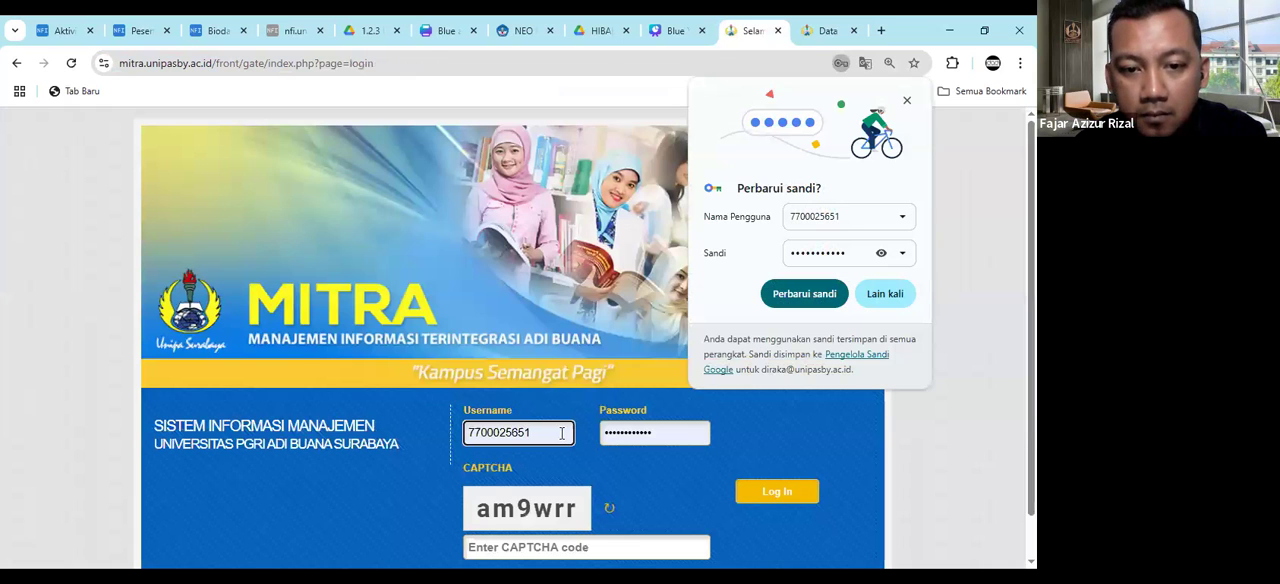
- Log in to MITRA with the student's NIM, the new password and the displayed CAPTCHA code, and dismiss the announcement
double_click(560, 433)
key("Tab")
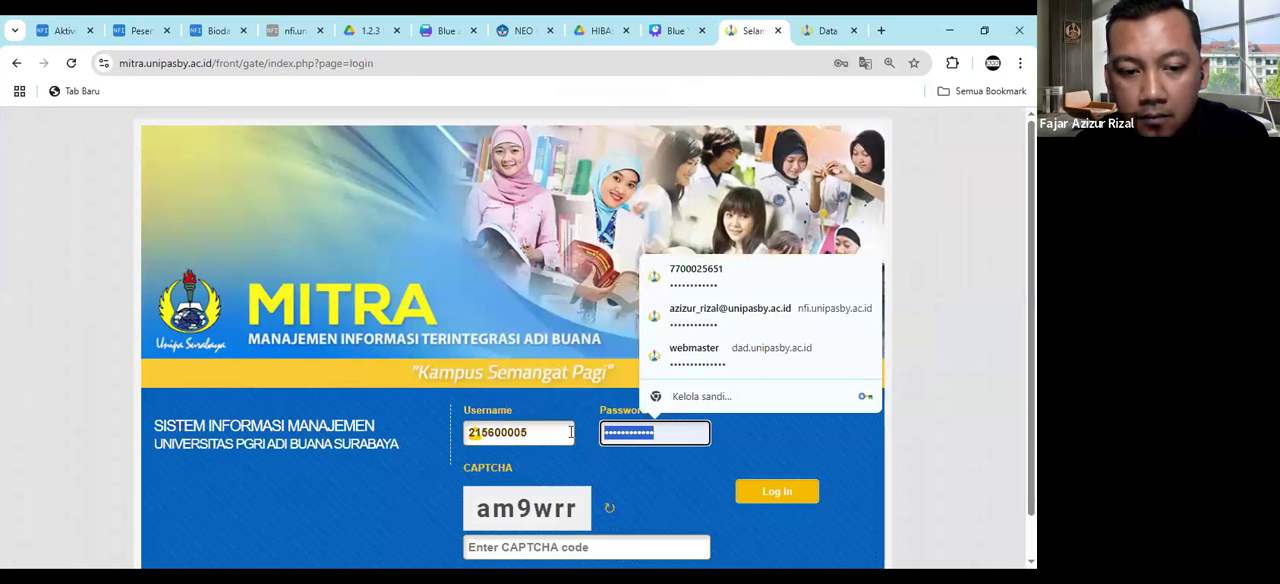
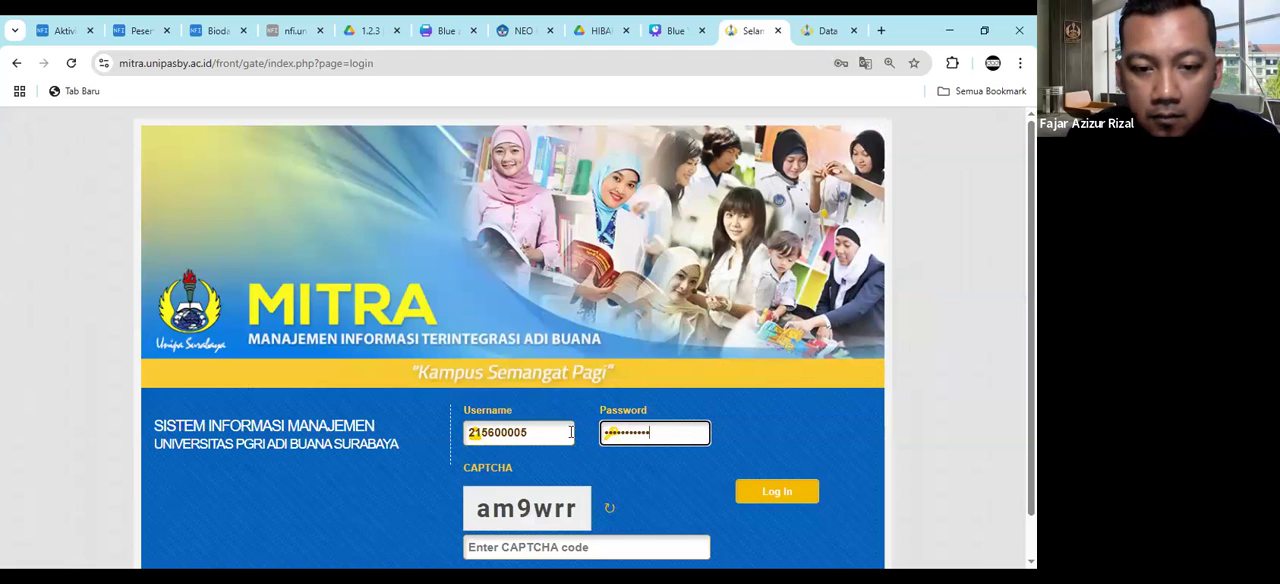
left_click(585, 548)
type("am9")
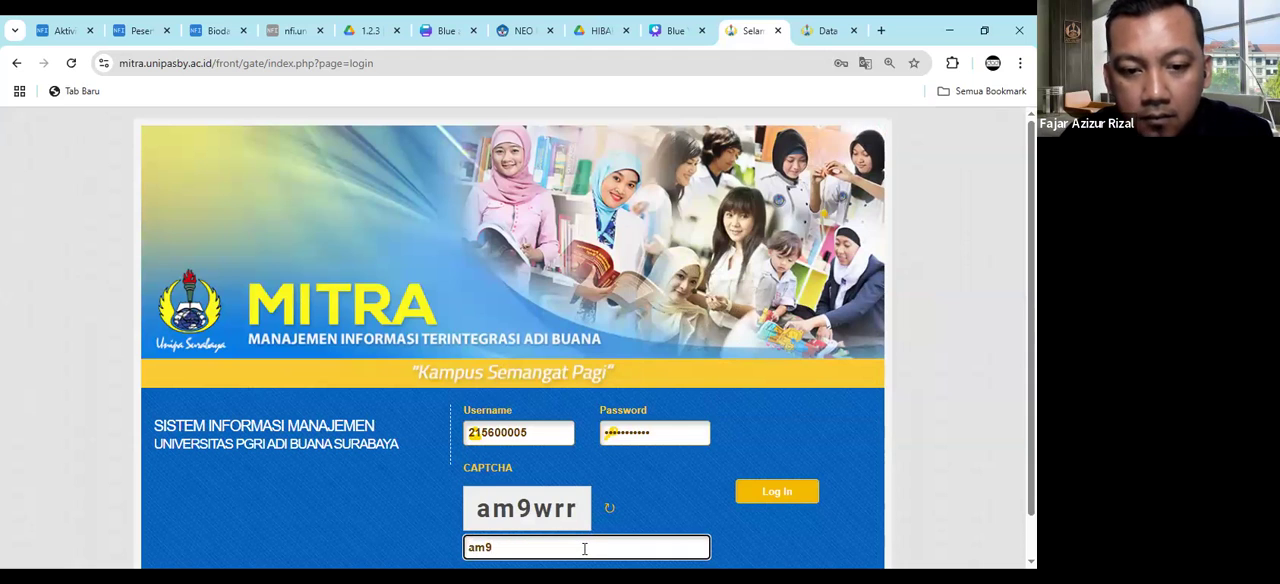
type("wrr")
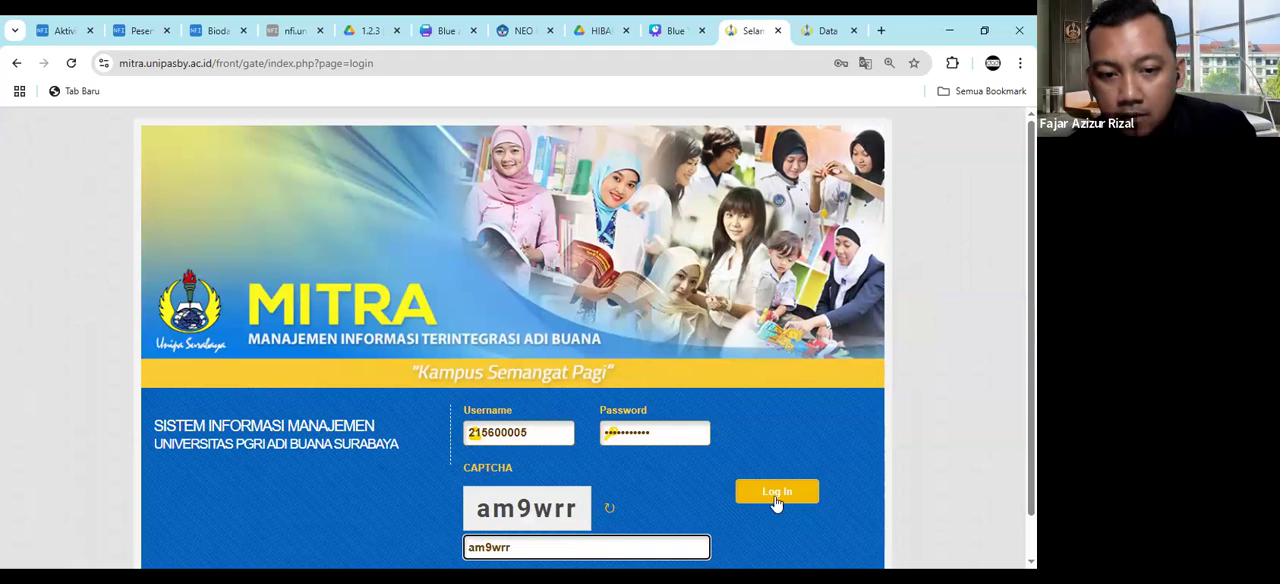
left_click(776, 495)
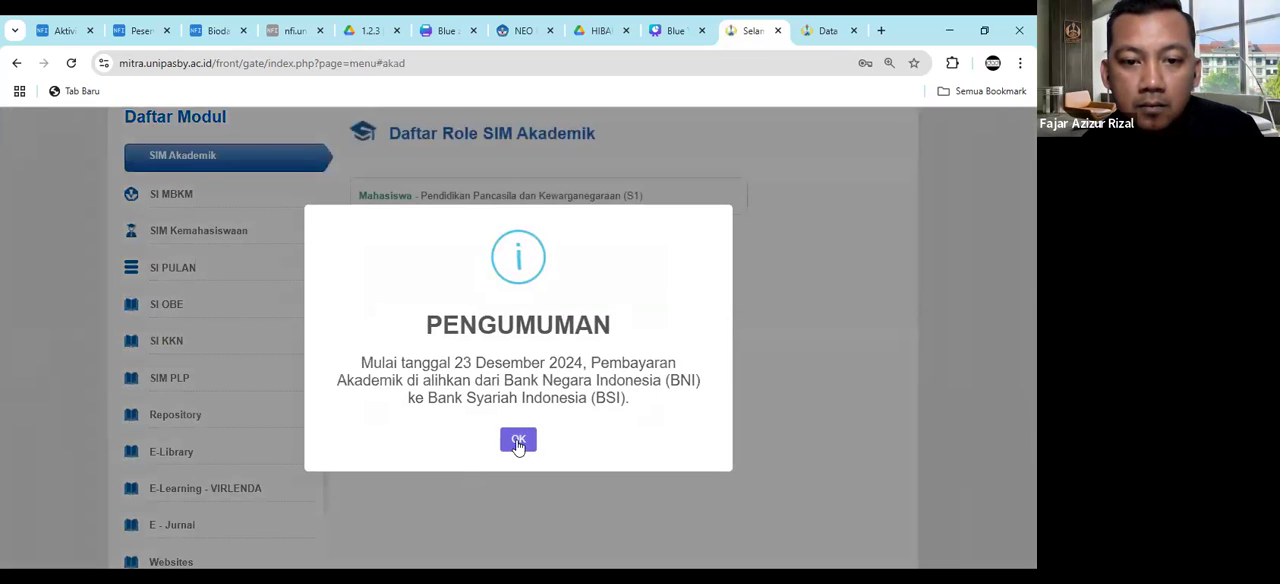
left_click(518, 441)
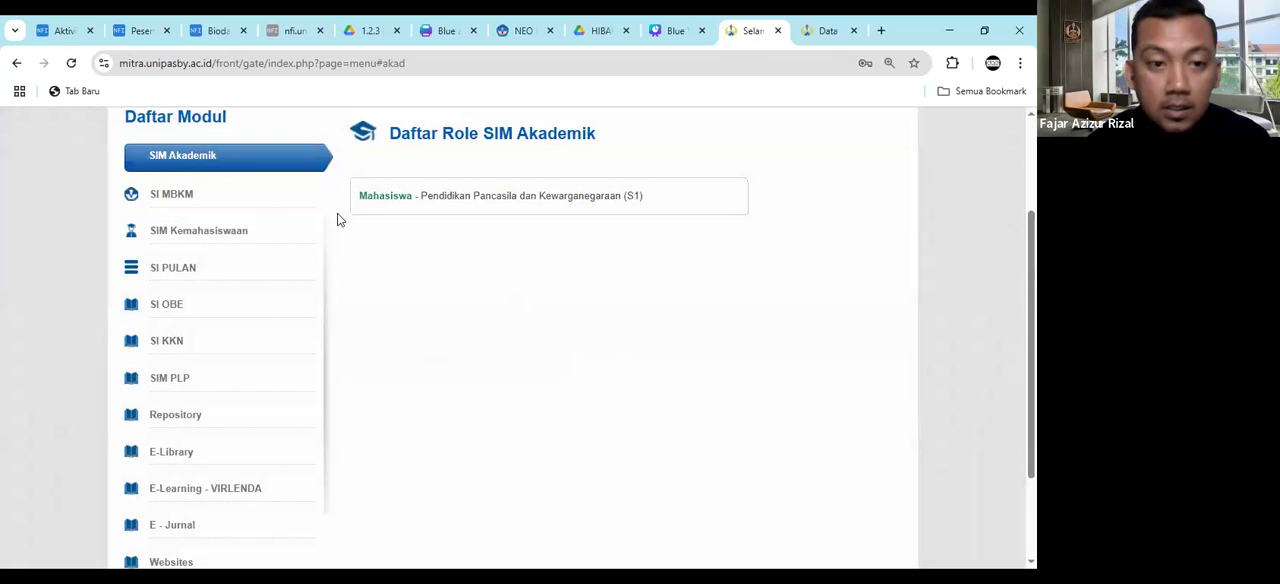
- Enter SIM Akademik with the Mahasiswa role and open the Pengajuan Skripsi list
left_click(408, 209)
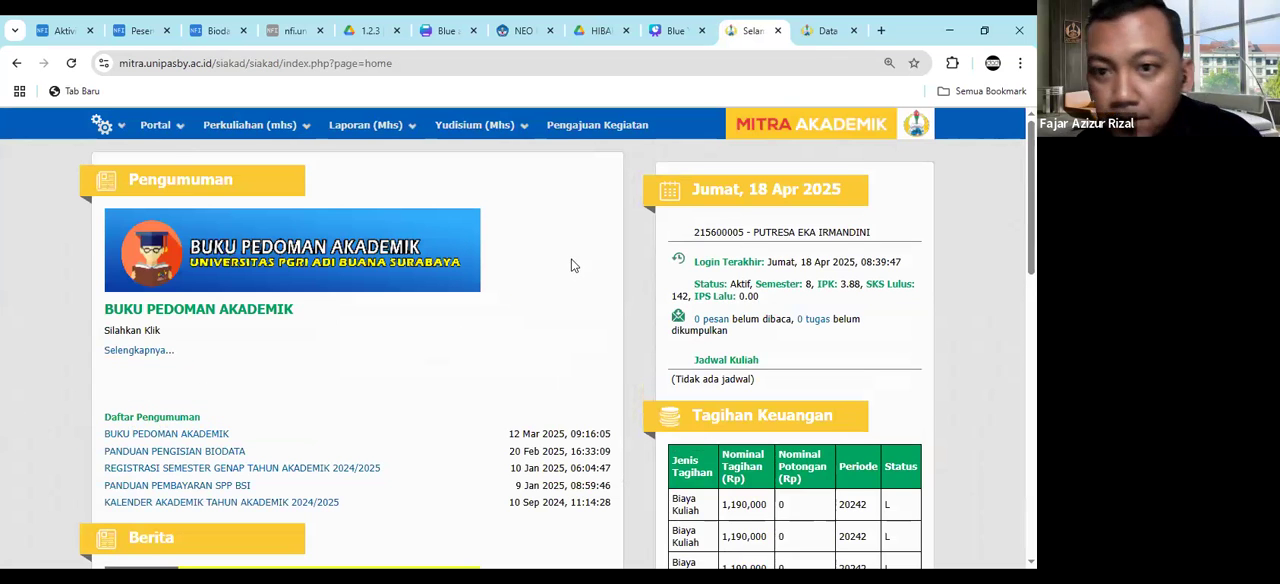
left_click(300, 125)
mouse_move(268, 259)
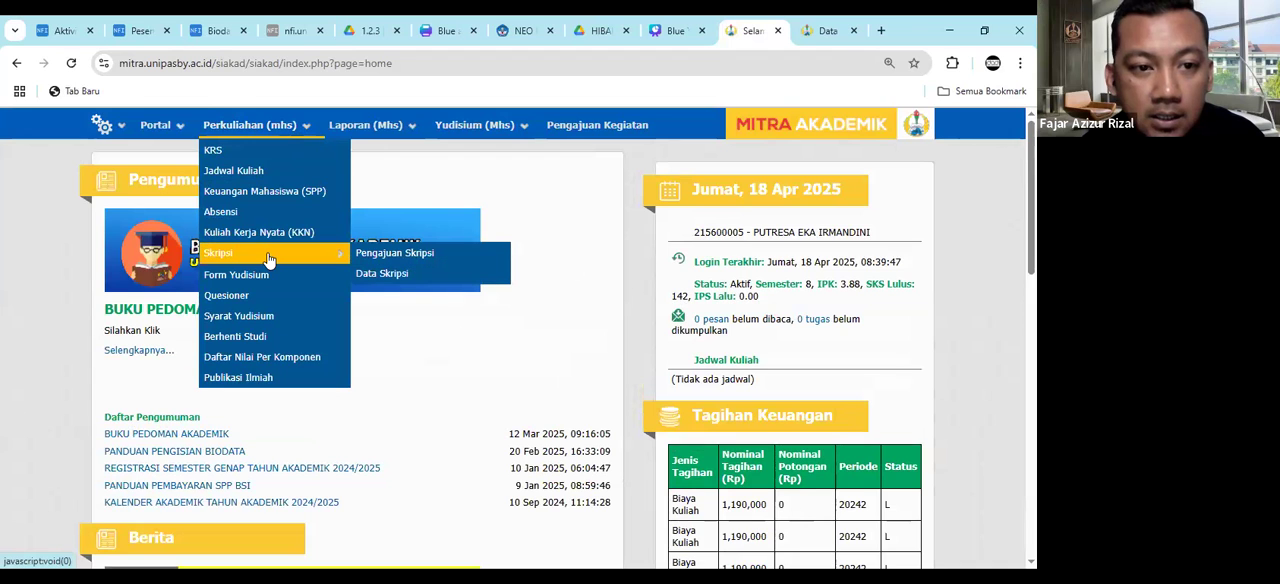
left_click(397, 256)
right_click(603, 408)
left_click(458, 266)
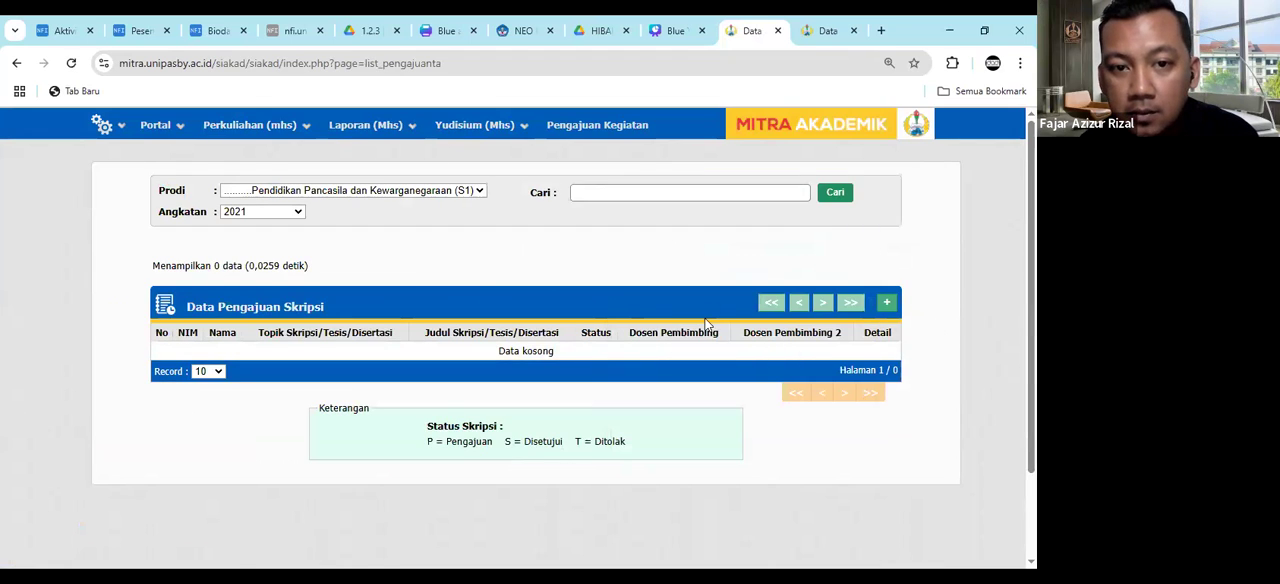
- Start a new thesis submission and enter "Uji Coba ajuan Skripsi" as the Judul Skripsi
left_click(885, 304)
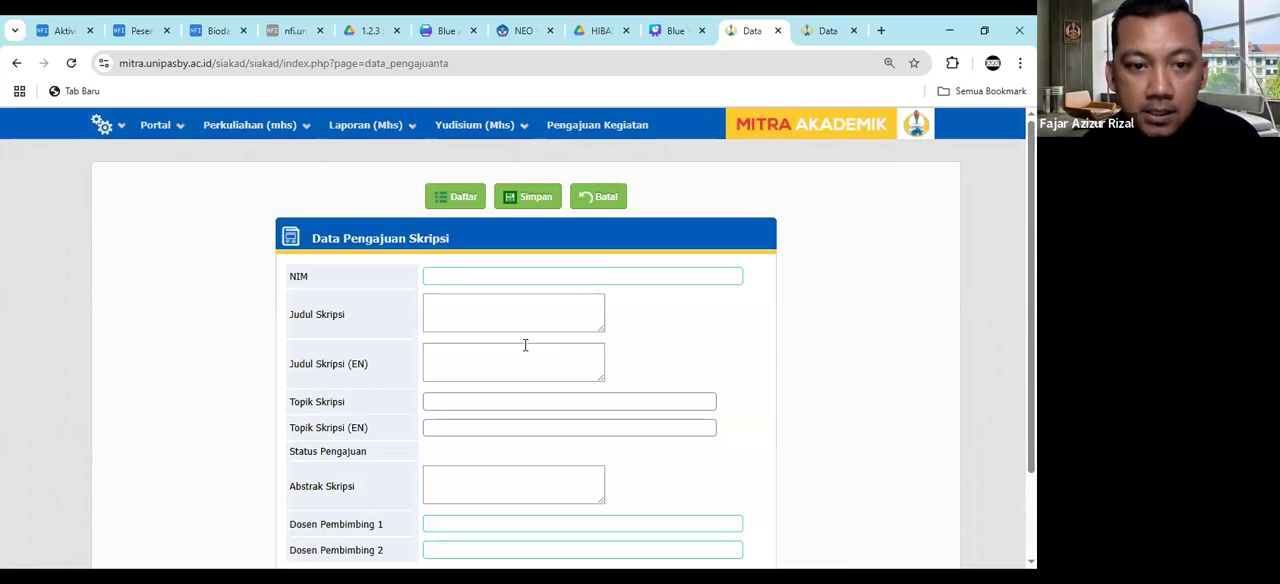
scroll(470, 329, "down", 1)
left_click(468, 237)
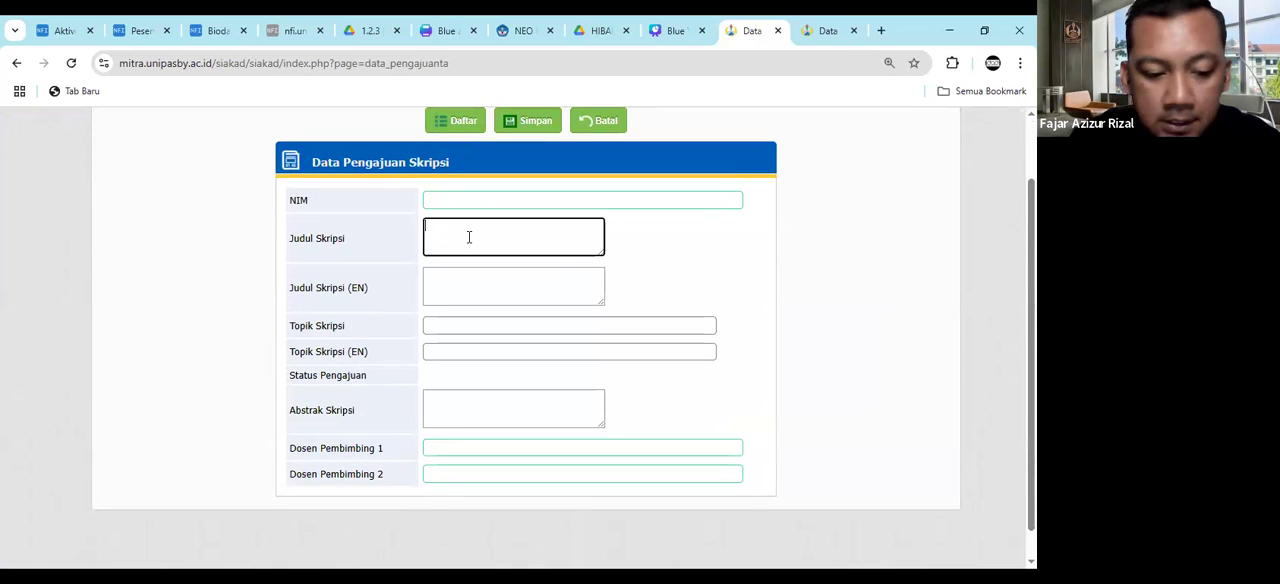
type("U")
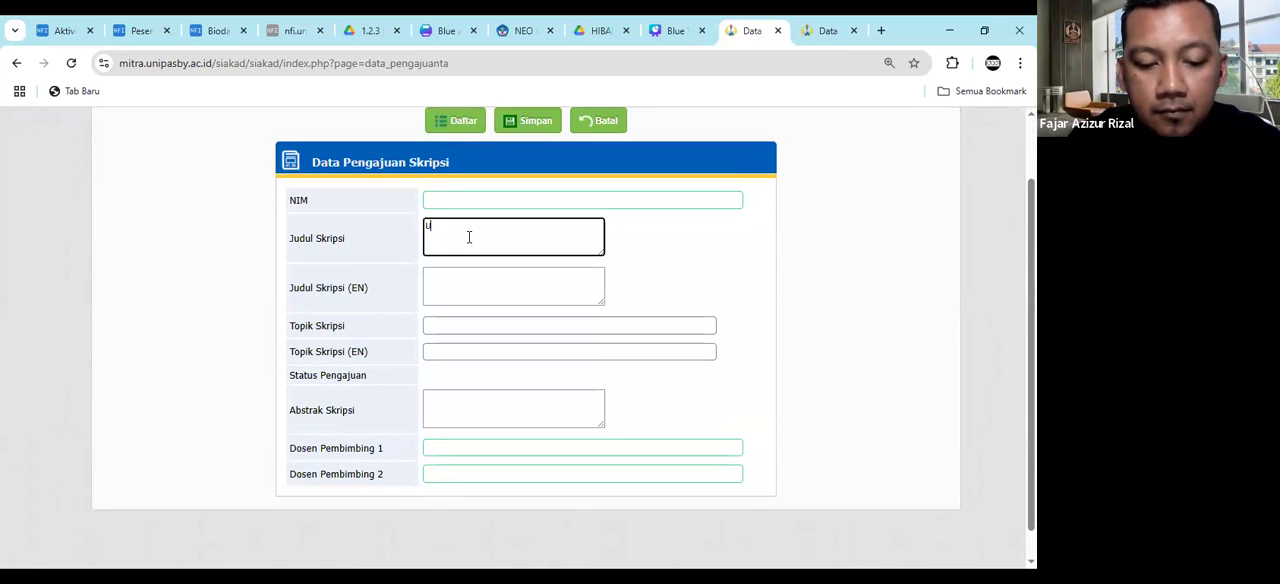
type("ji Coba ajua")
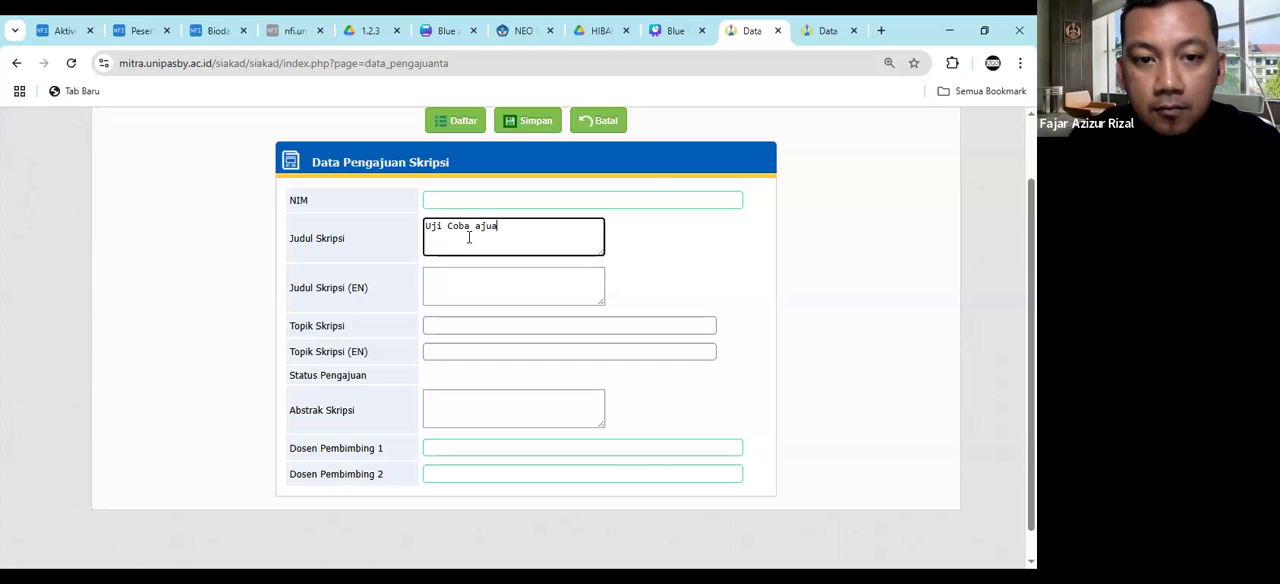
type("n Skripsi")
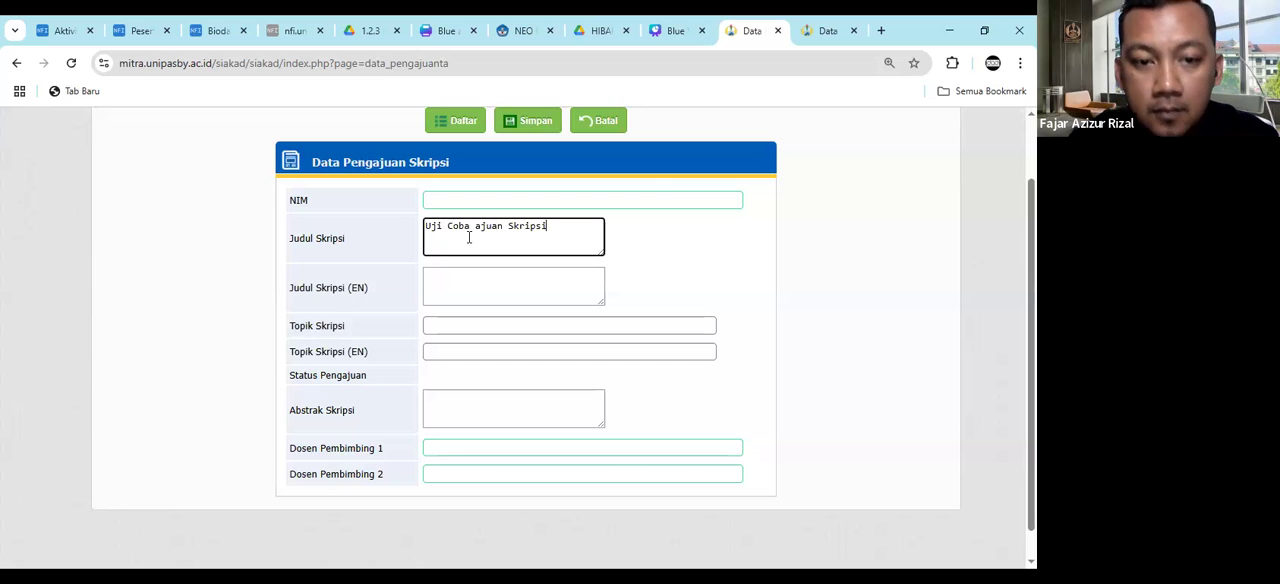
- Look up the supervising lecturer by name for Dosen Pembimbing 1 and save the submission
left_click(454, 449)
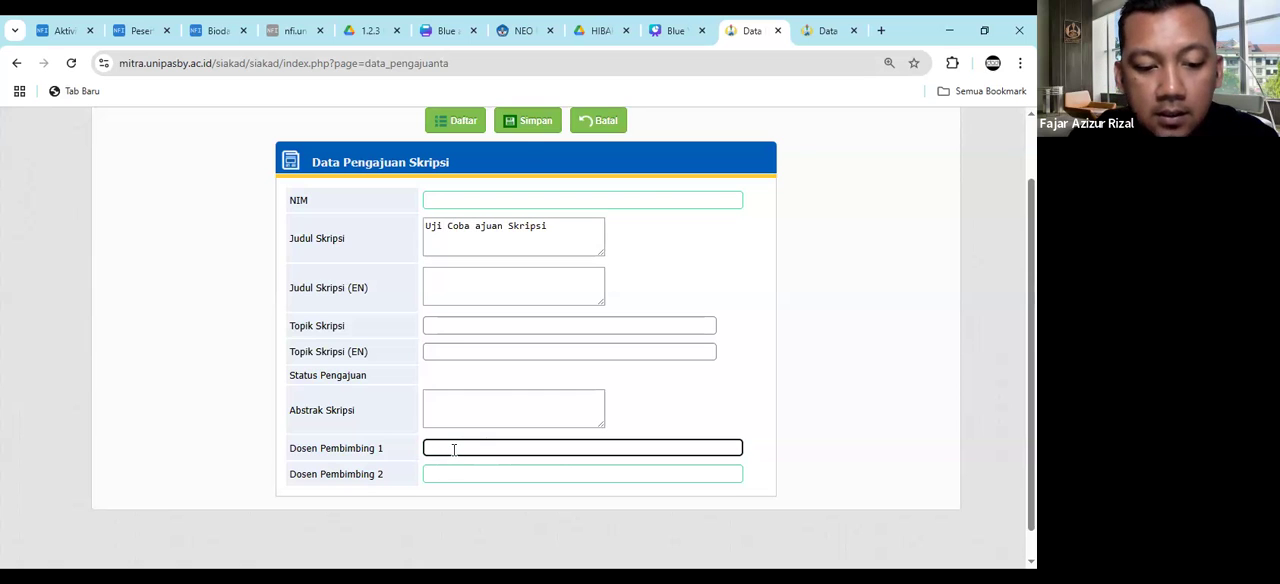
type("suhari")
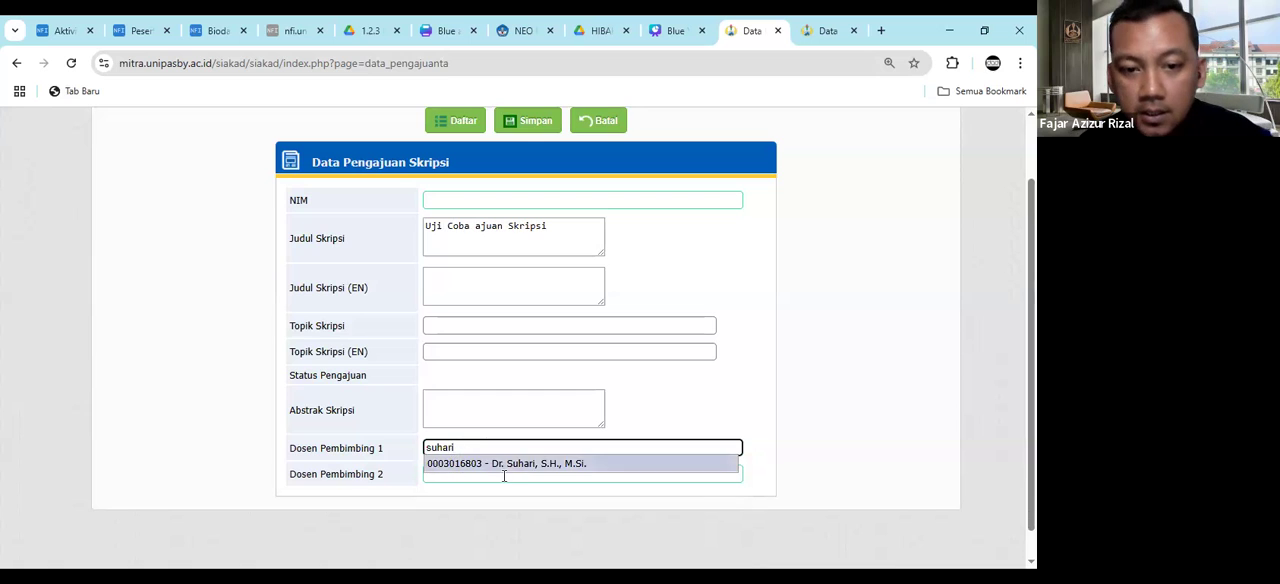
left_click(504, 463)
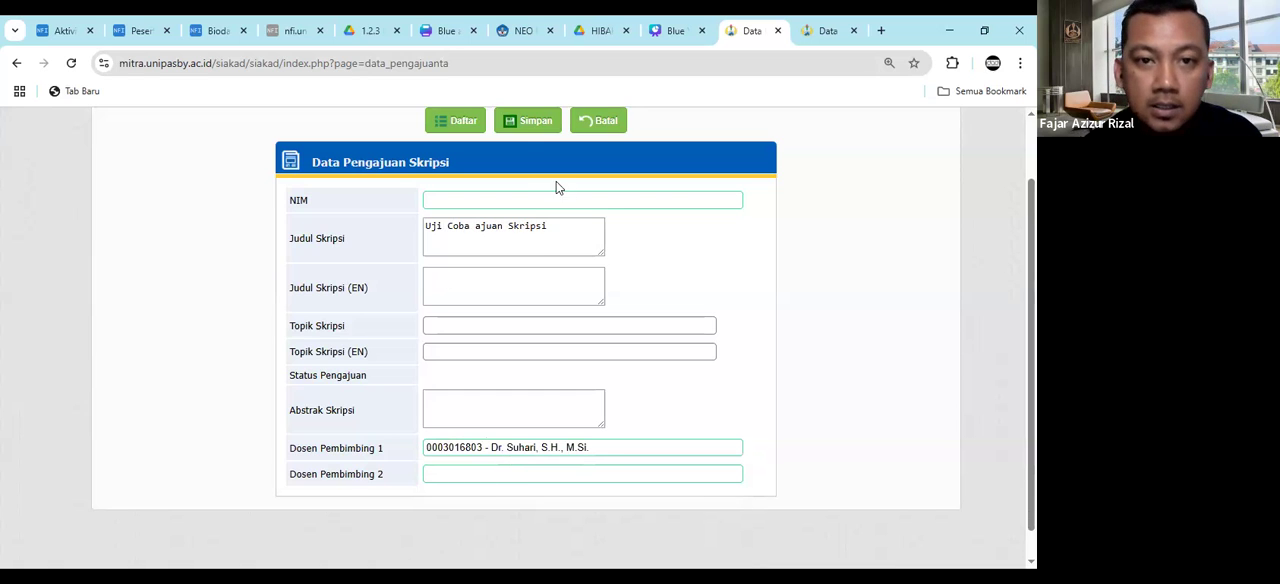
scroll(532, 192, "up", 1)
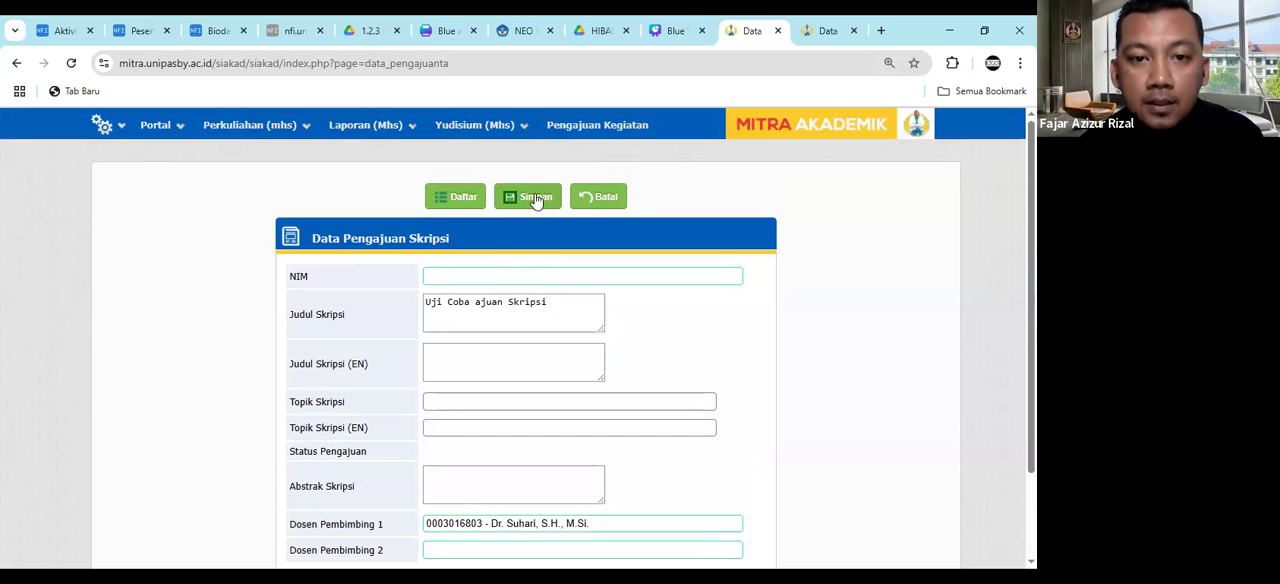
left_click(535, 197)
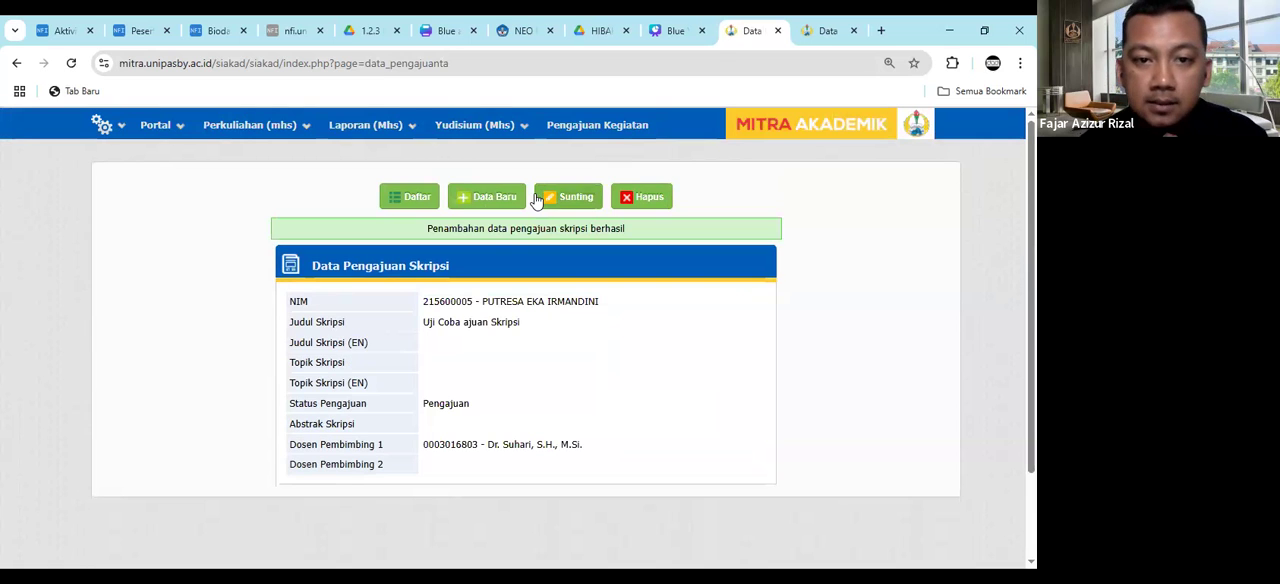
- Return to the submission list and examine the new entry's status, the status legend and the assigned supervisor
left_click(415, 199)
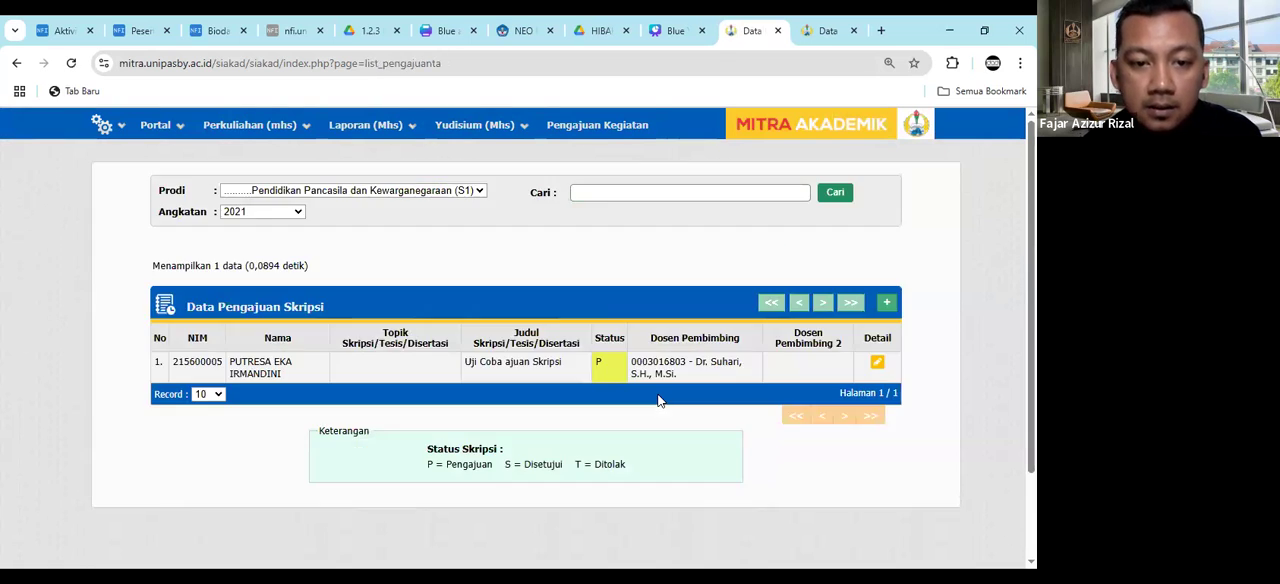
scroll(745, 352, "down", 1)
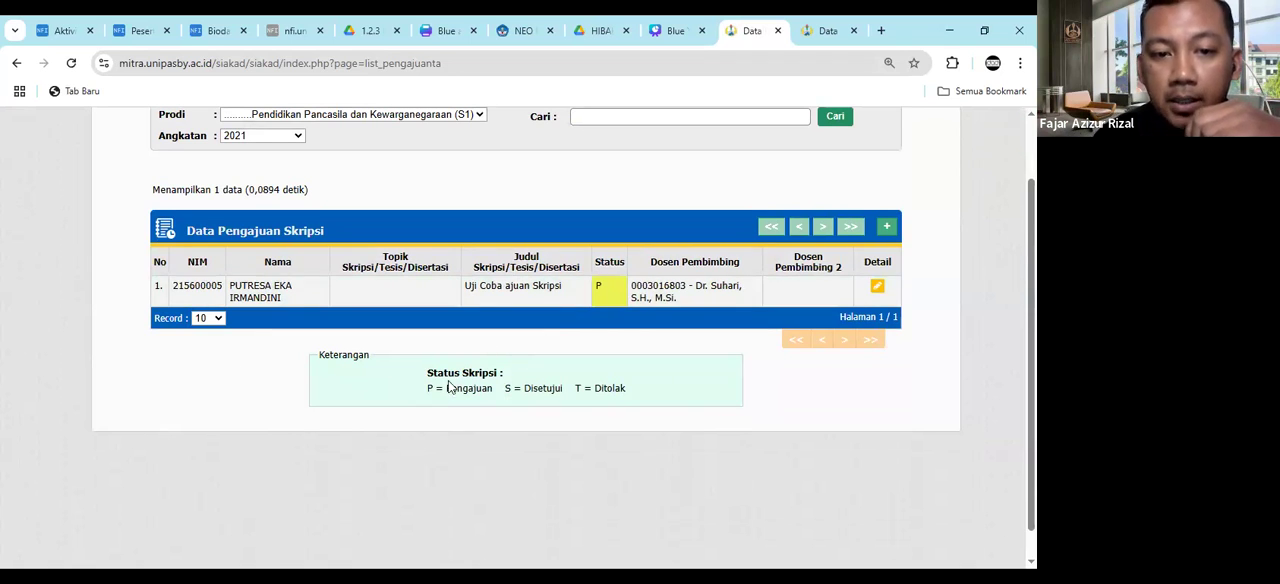
left_click_drag(426, 390, 494, 392)
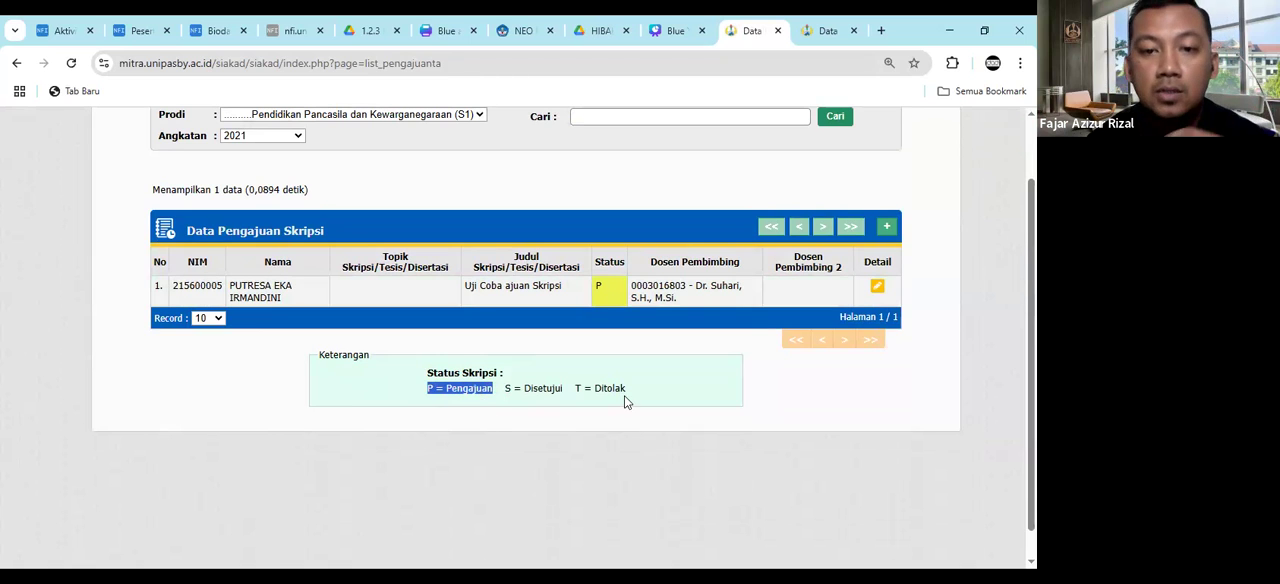
left_click_drag(686, 285, 740, 285)
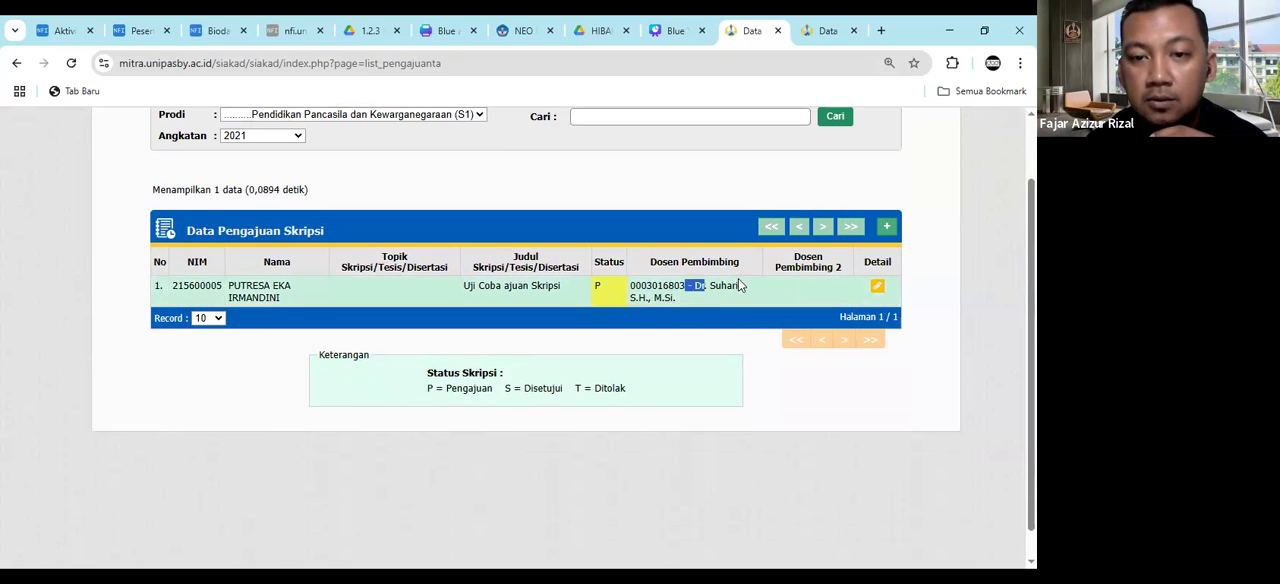
left_click(680, 372)
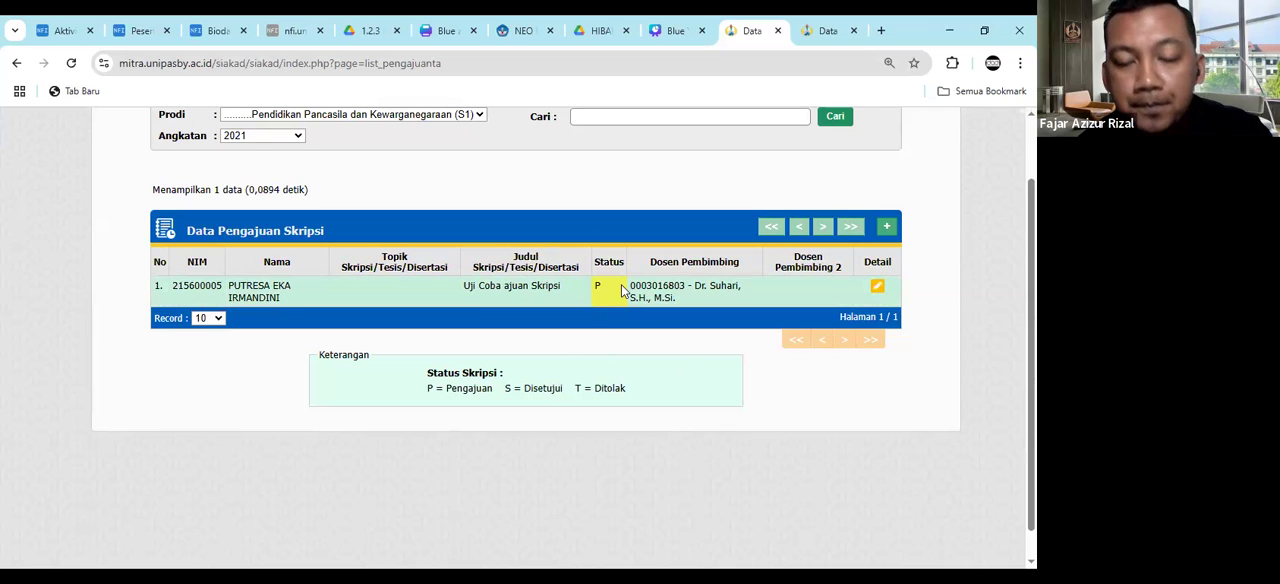
scroll(674, 352, "up", 1)
scroll(674, 352, "up", 2)
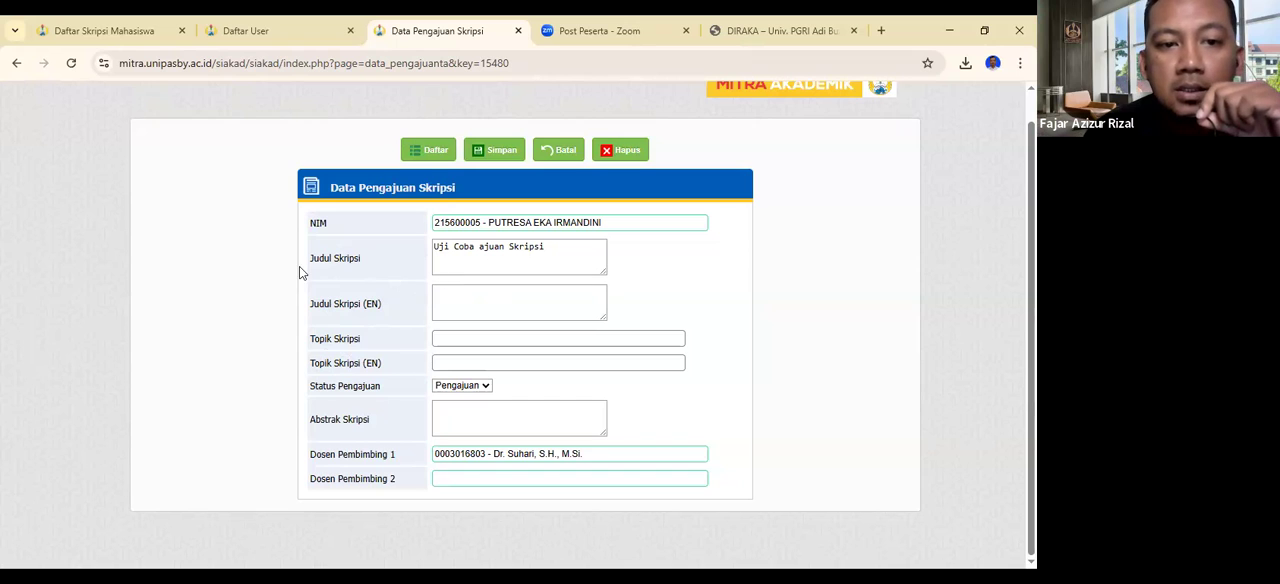
- Highlight the Judul Skripsi label in the submission's edit form to point out the title field
left_click_drag(310, 261, 369, 263)
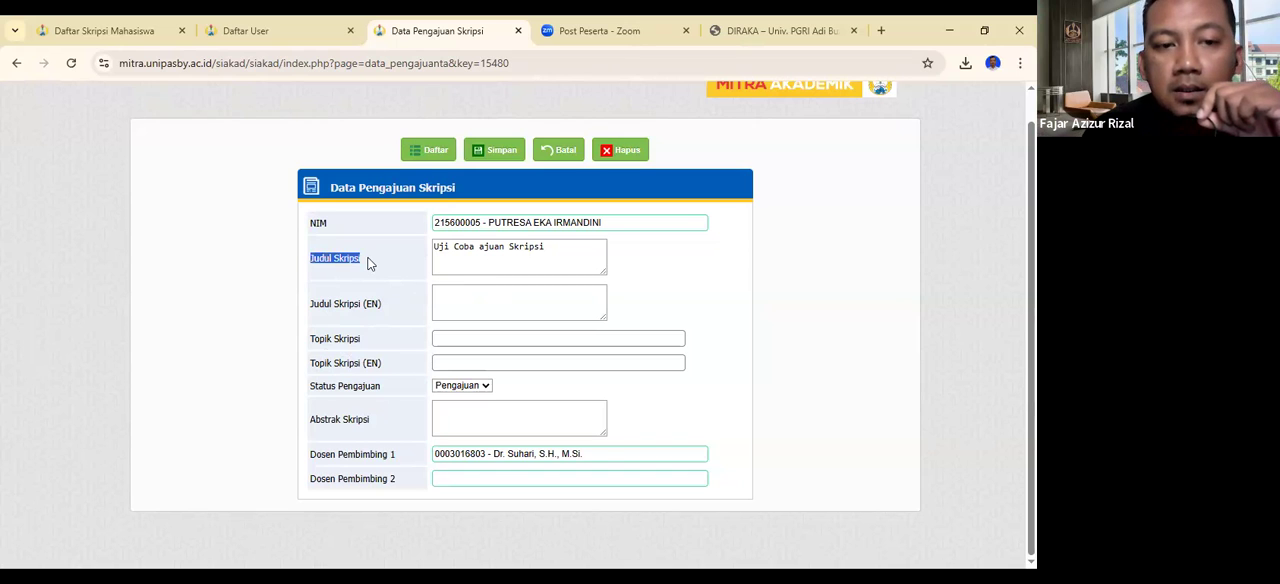
left_click(369, 263)
left_click_drag(311, 263, 373, 270)
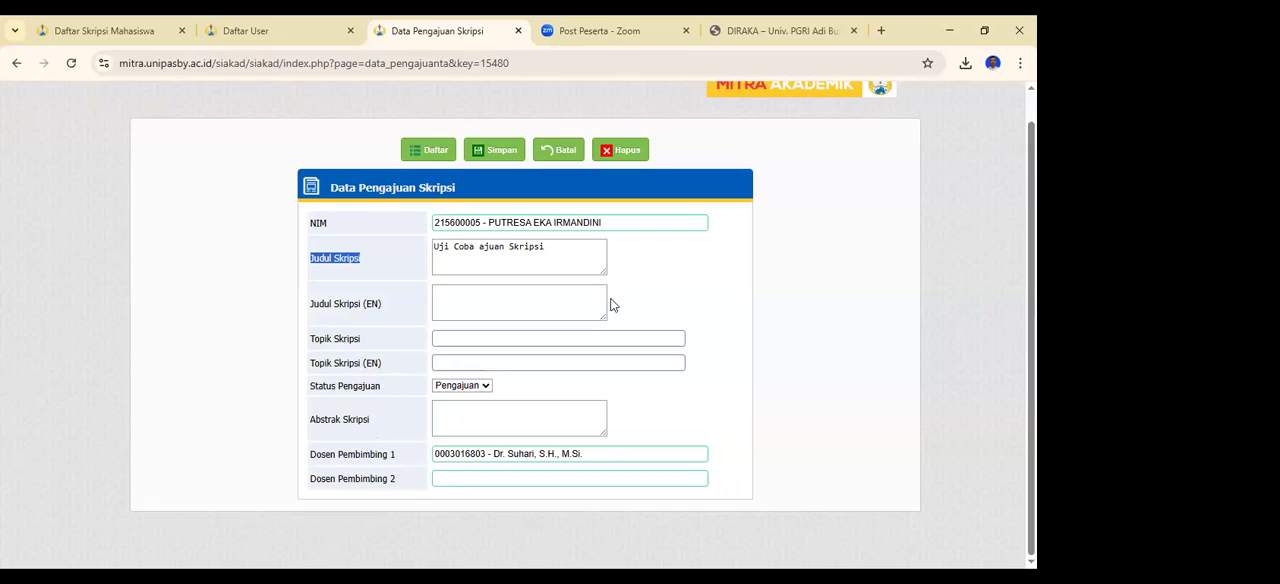
- Return to the Data Pengajuan Skripsi list and open the detail of the "Uji Coba ajuan Skripsi" submission
key("alt+Tab")
left_click(611, 40)
left_click(476, 38)
left_click(428, 151)
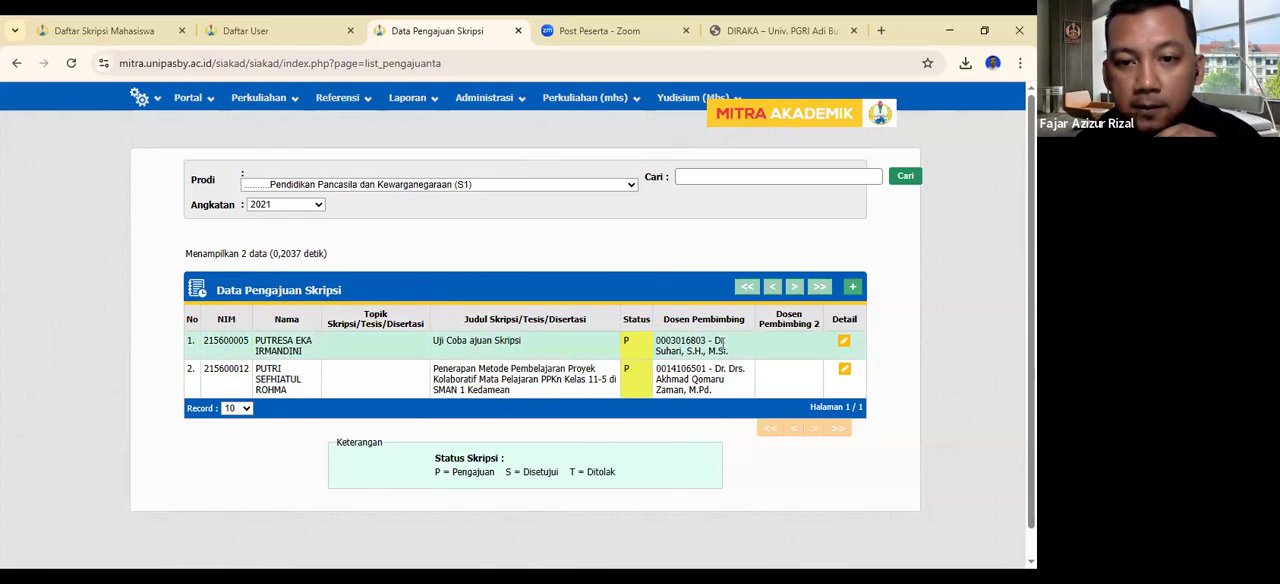
left_click(845, 345)
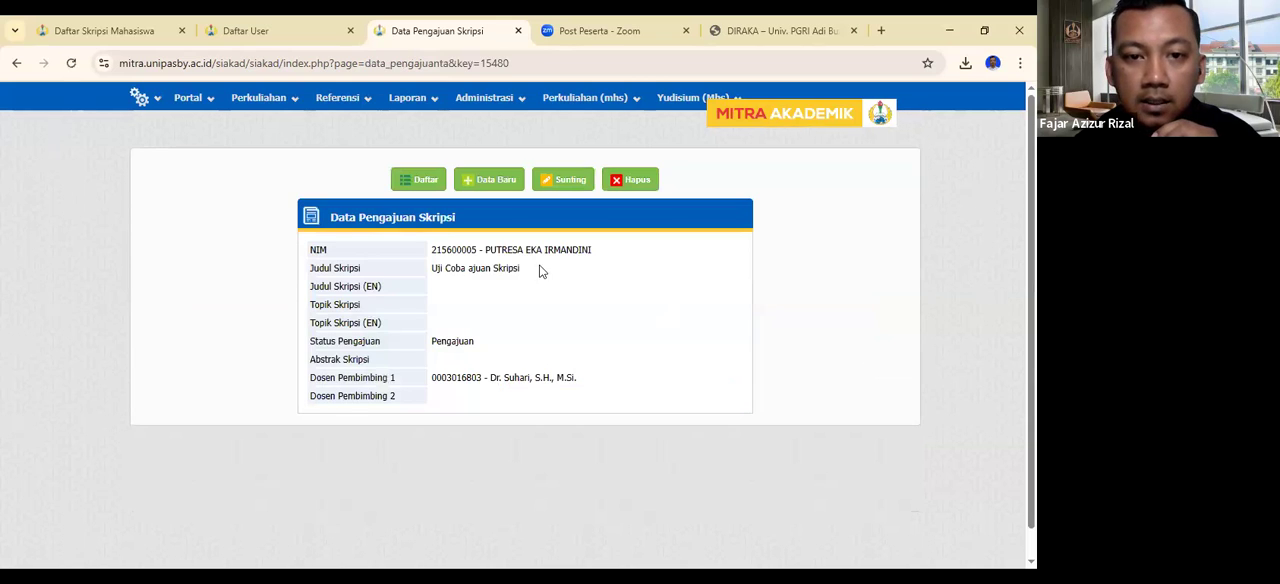
- Edit the open thesis submission to set its Status Pengajuan to Disetujui and save the change
left_click(569, 180)
scroll(614, 303, "down", 1)
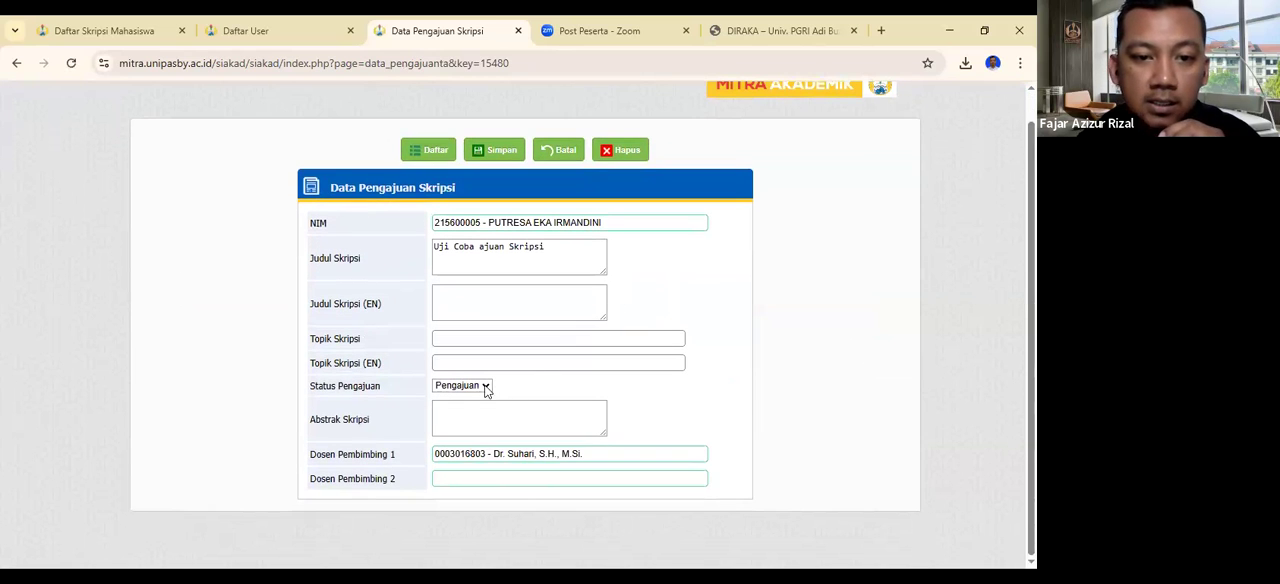
left_click(462, 388)
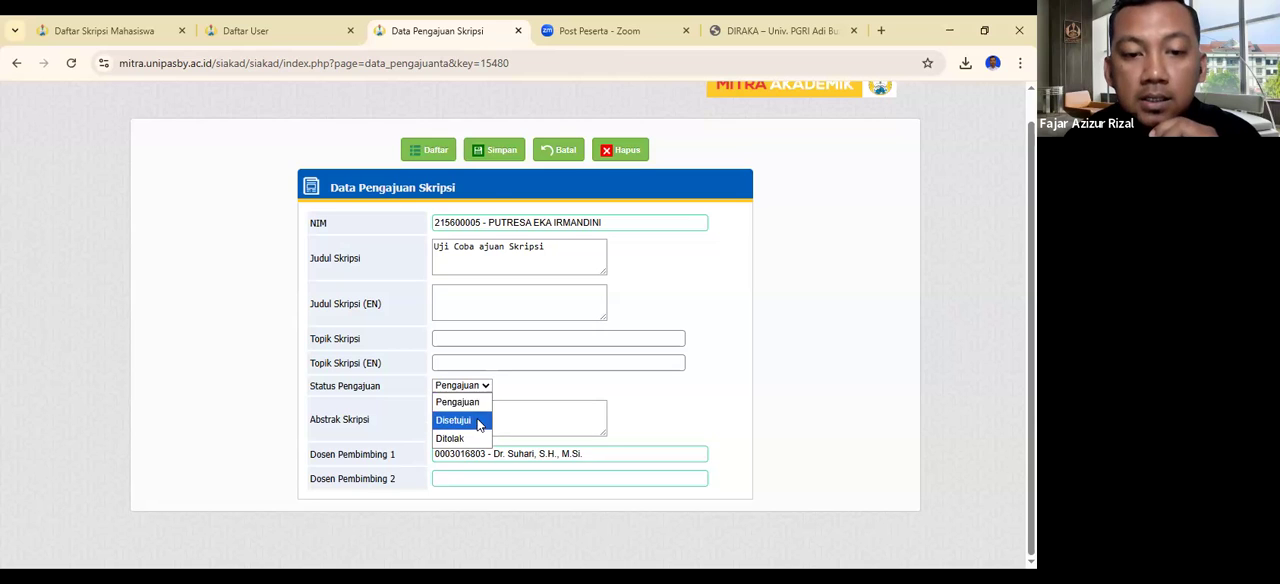
left_click(478, 422)
left_click(498, 152)
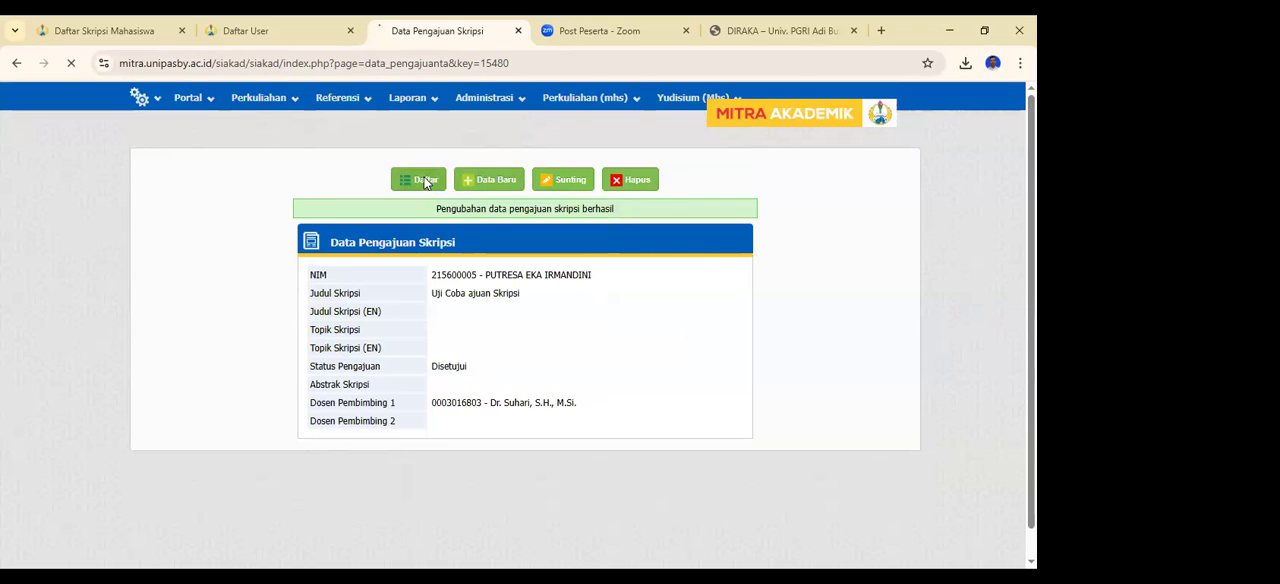
- Check the submission's status and legend in the administrative list, and reload the student account's submission list to compare
left_click(426, 182)
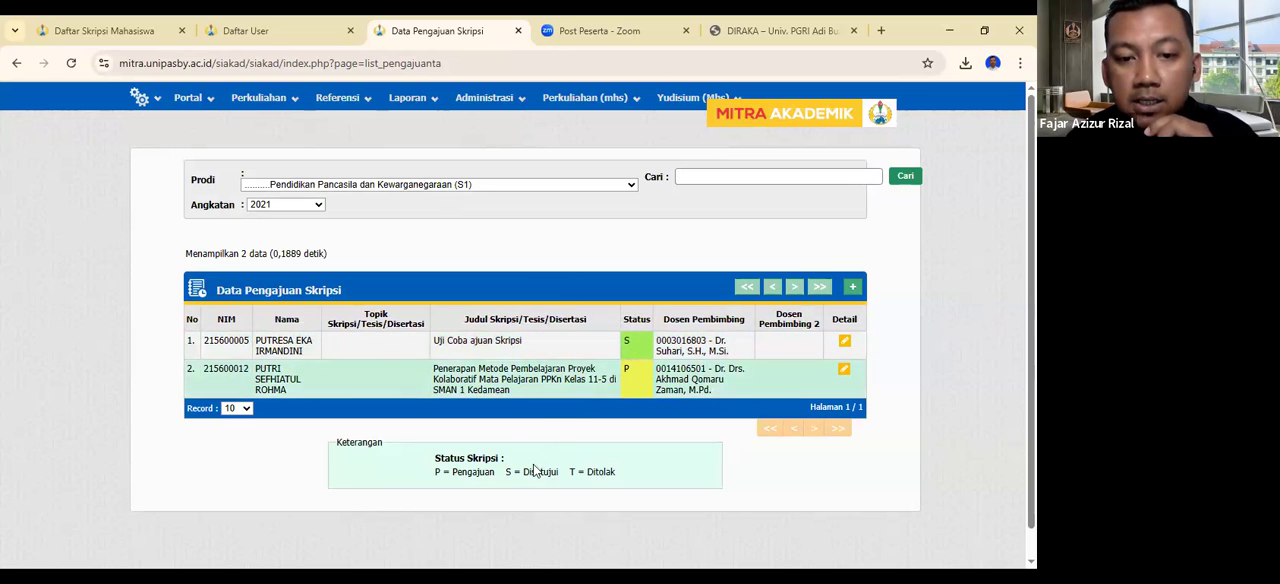
left_click_drag(509, 471, 564, 472)
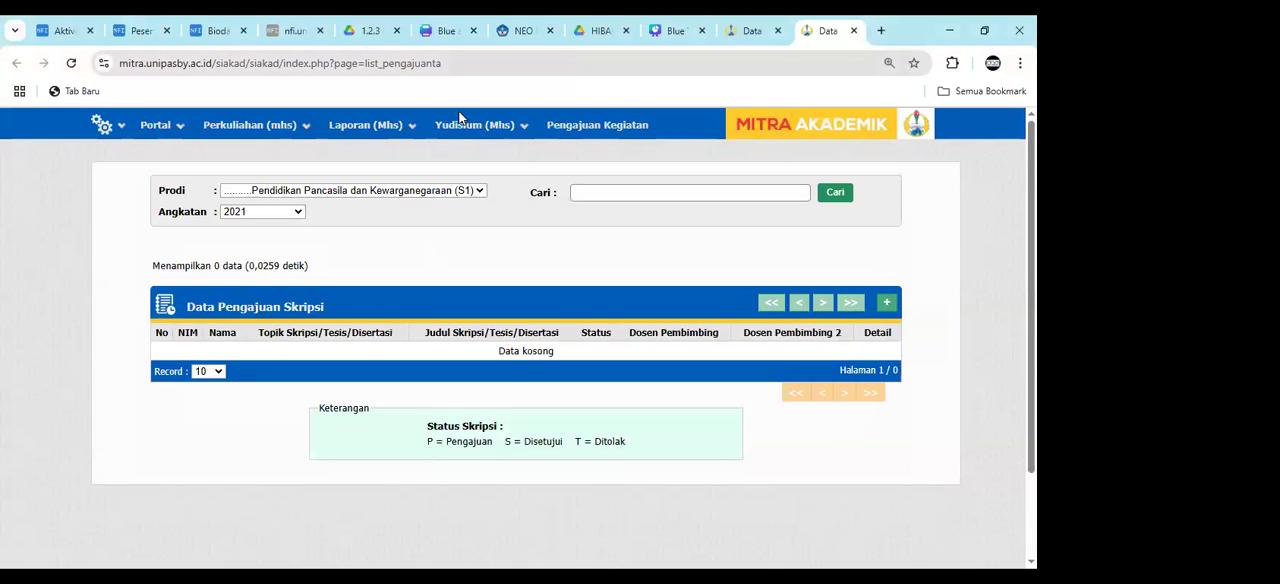
left_click(732, 38)
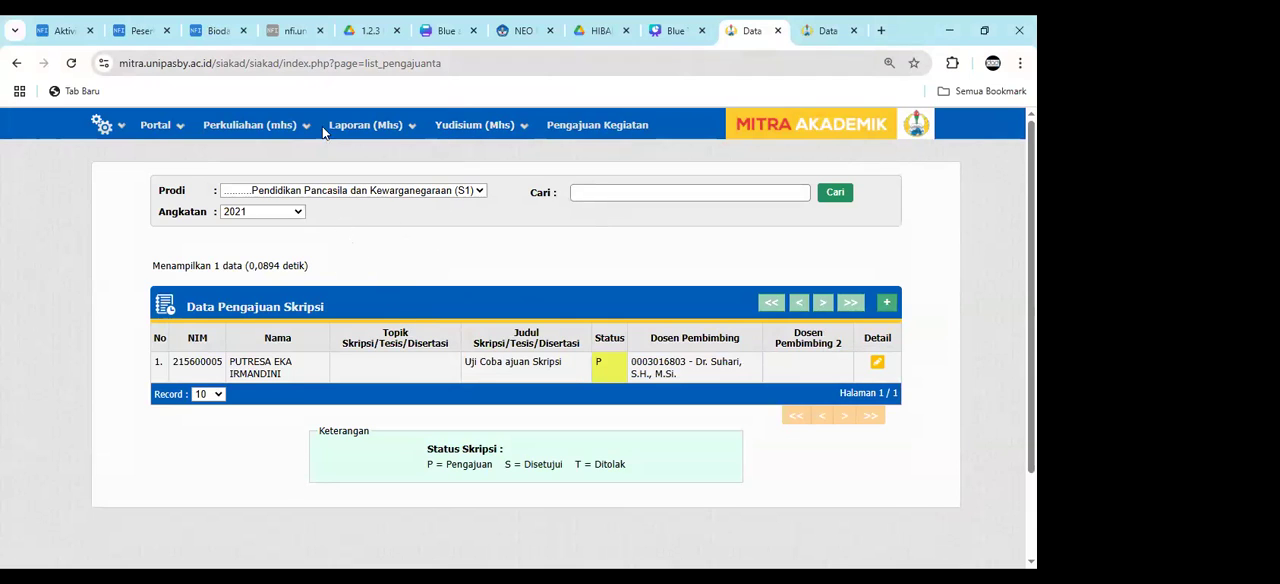
left_click(241, 66)
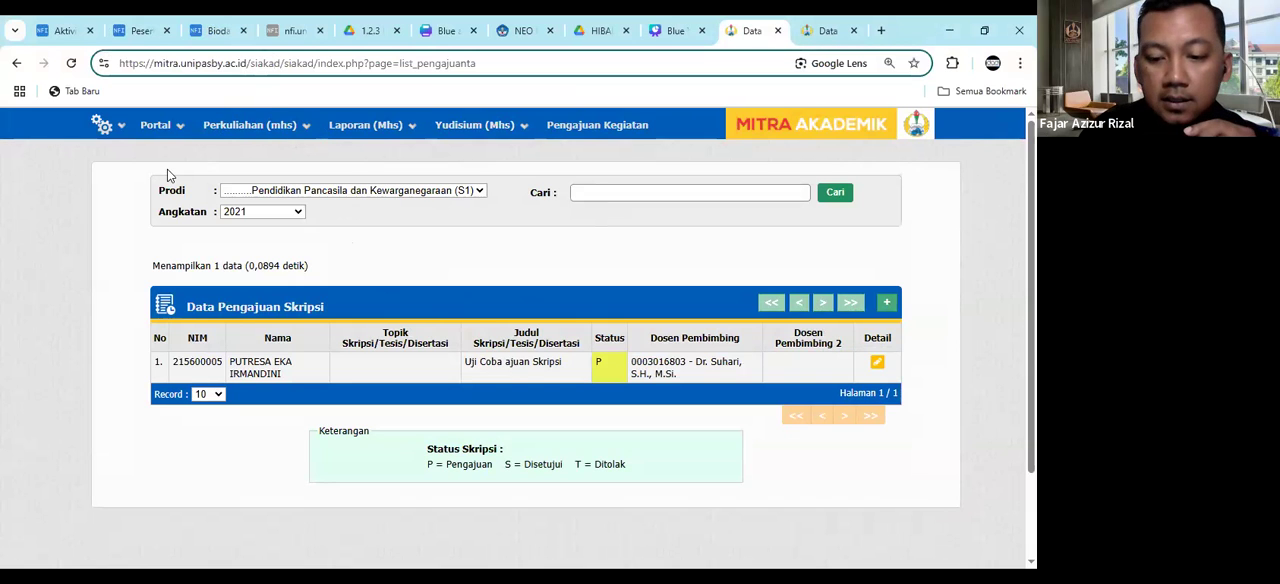
key("Return")
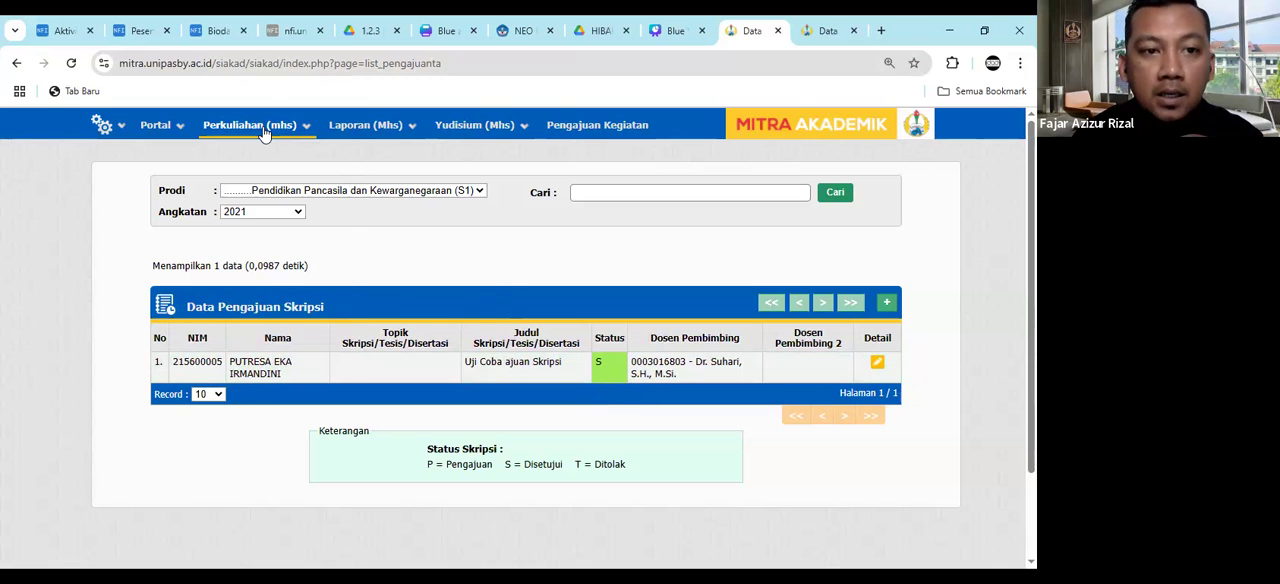
- Open the student's Data Skripsi record from Perkuliahan (mhs) and review its thesis details
mouse_move(250, 125)
mouse_move(298, 255)
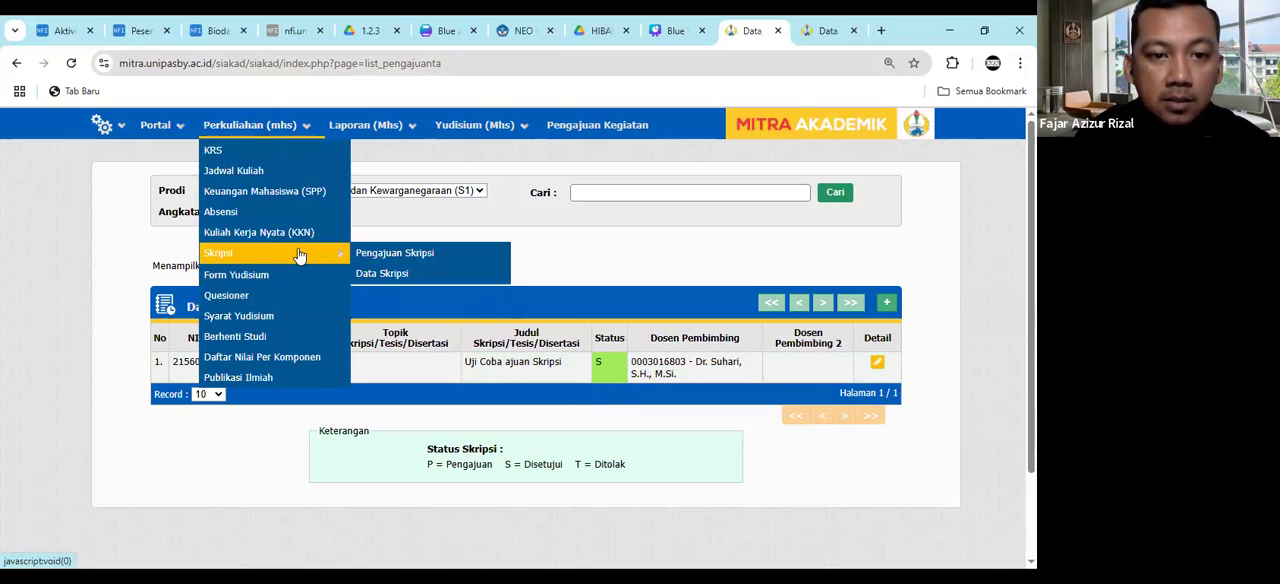
left_click(372, 275)
scroll(412, 275, "down", 1)
scroll(412, 277, "down", 2)
scroll(413, 280, "up", 3)
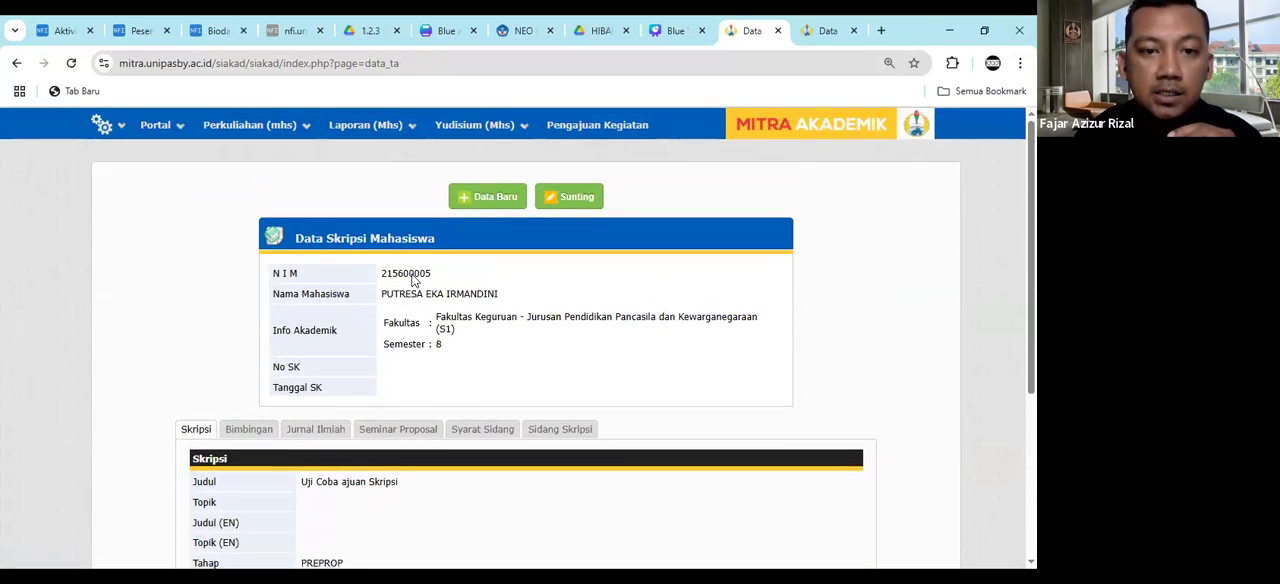
scroll(413, 280, "down", 1)
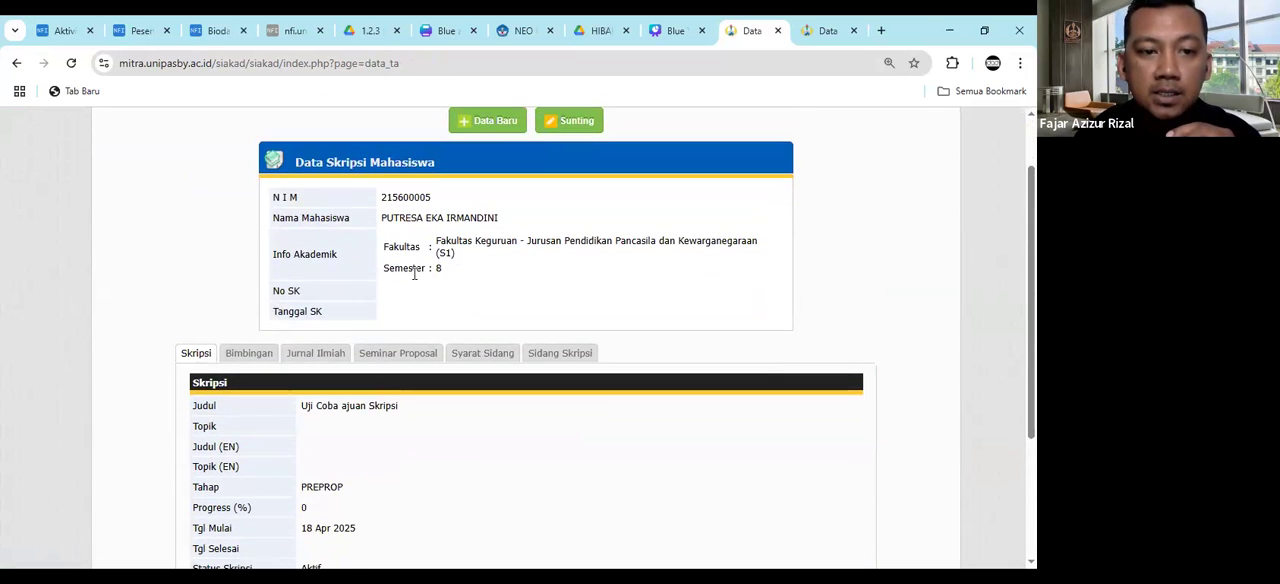
- Put the Data Skripsi Mahasiswa record into edit mode and look over its Skripsi and Dosen Pembimbing fields
left_click(580, 127)
scroll(578, 198, "down", 1)
scroll(580, 205, "down", 2)
scroll(507, 260, "up", 1)
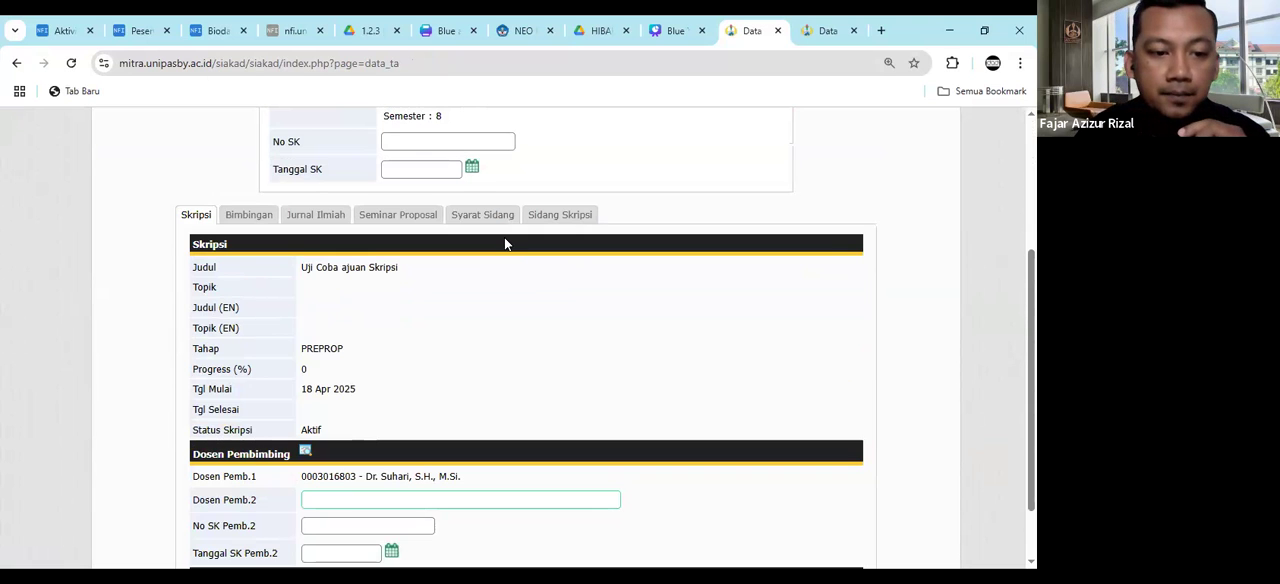
scroll(504, 237, "up", 1)
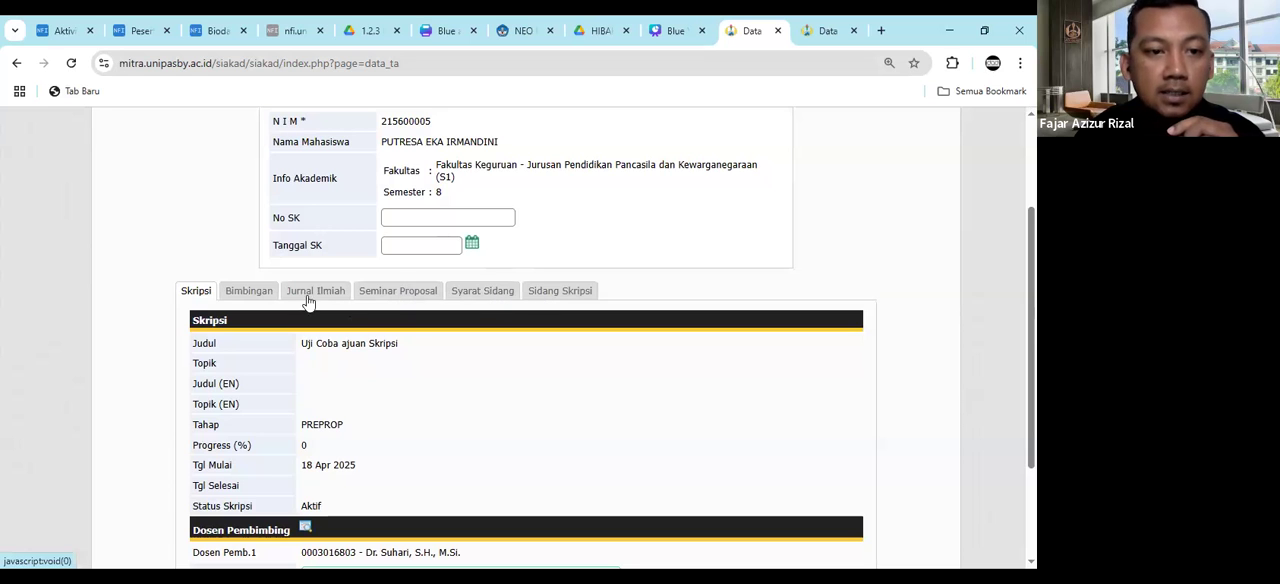
- In the Bimbingan section, look up the supervising lecturer by name as Dosen for guidance entry 1
left_click(249, 291)
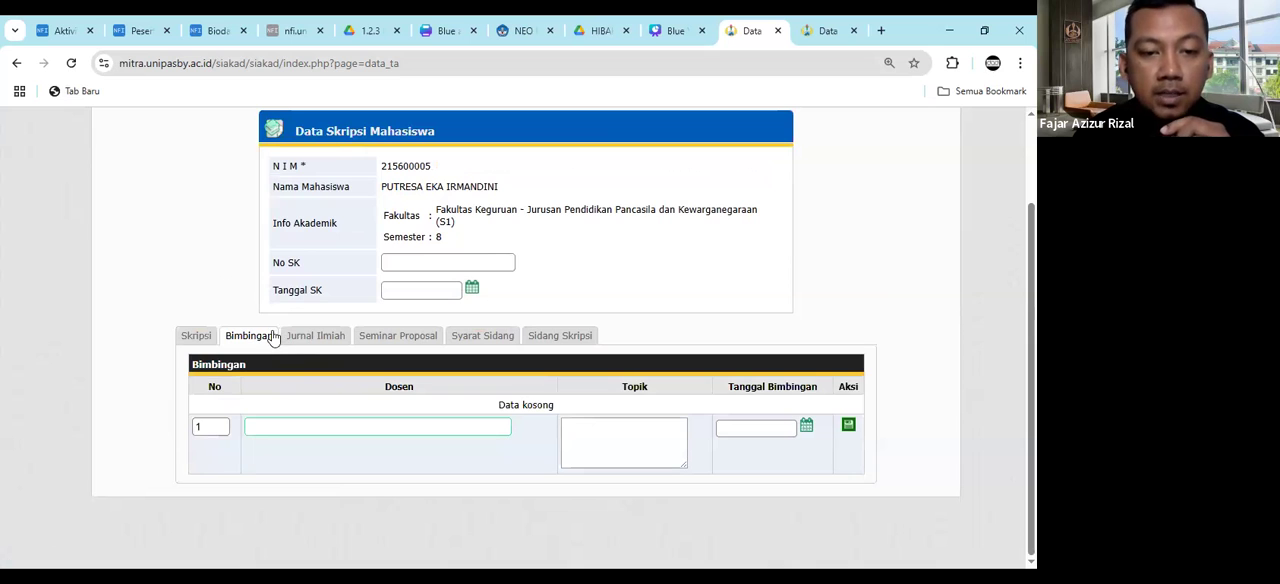
left_click(358, 426)
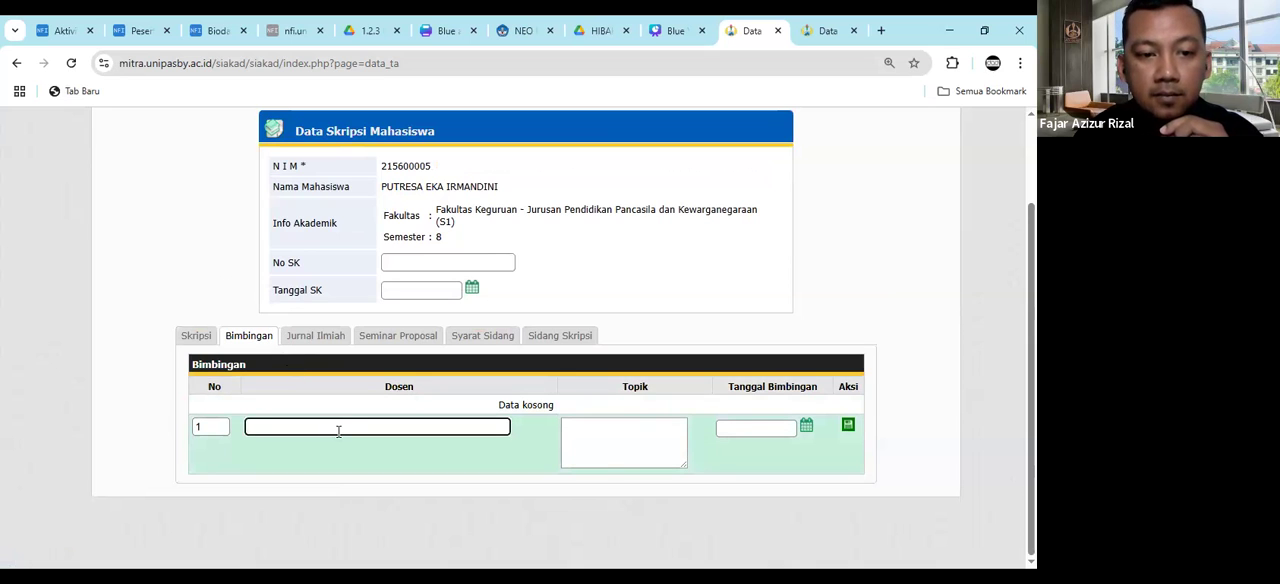
type("suh")
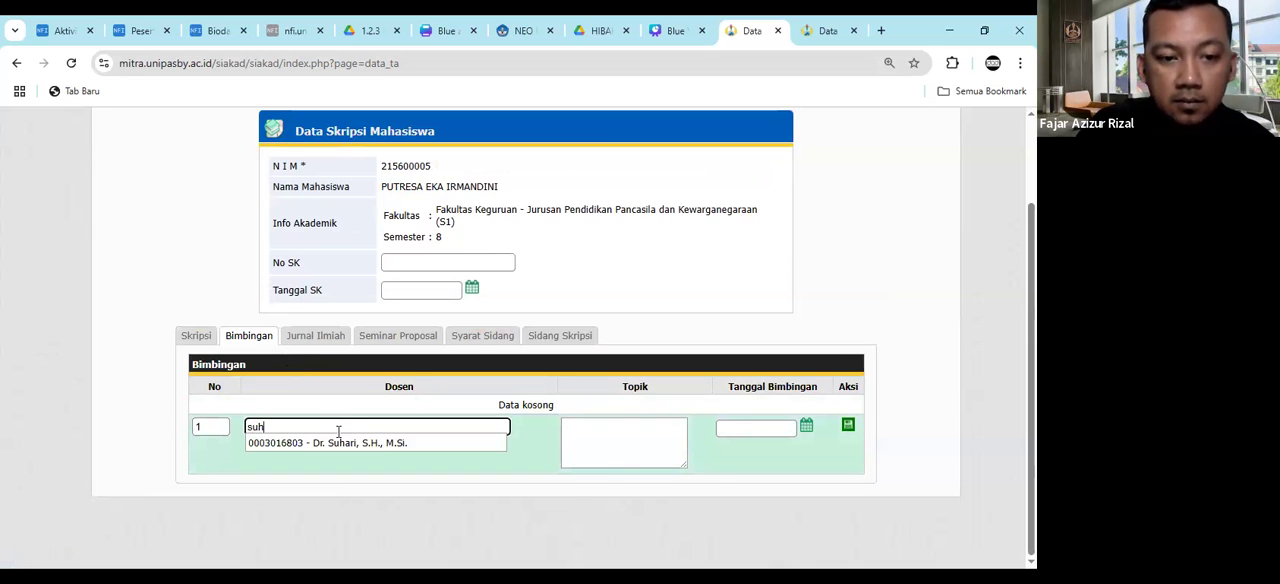
left_click(340, 442)
- Enter "Pendahuluan" as the Topik of guidance entry 1
left_click(587, 427)
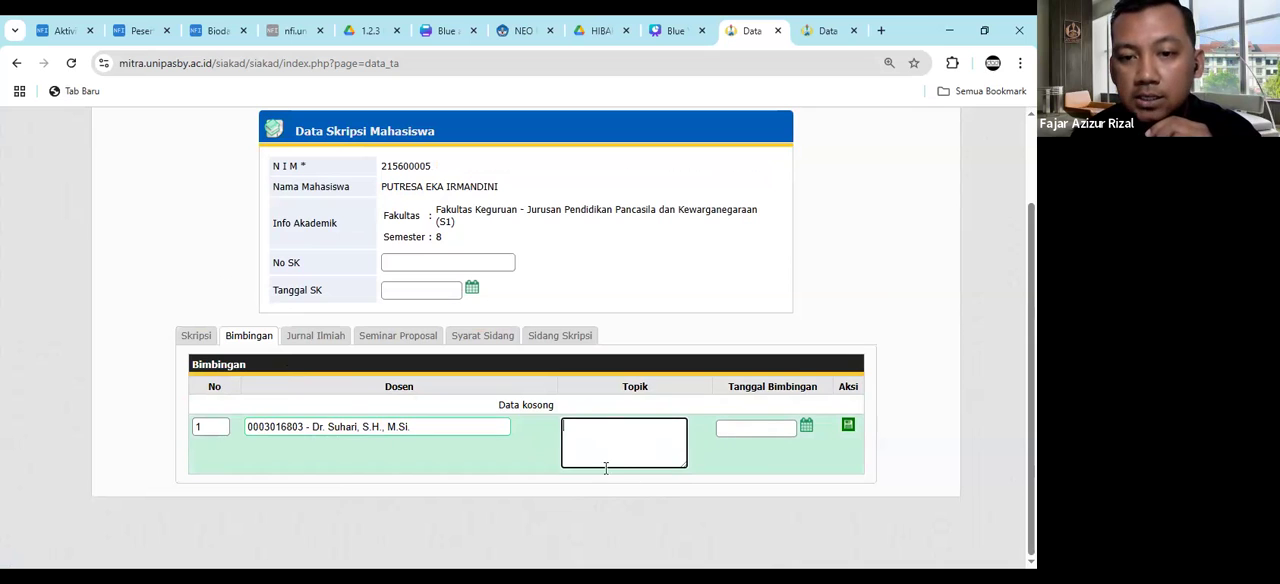
left_click(763, 423)
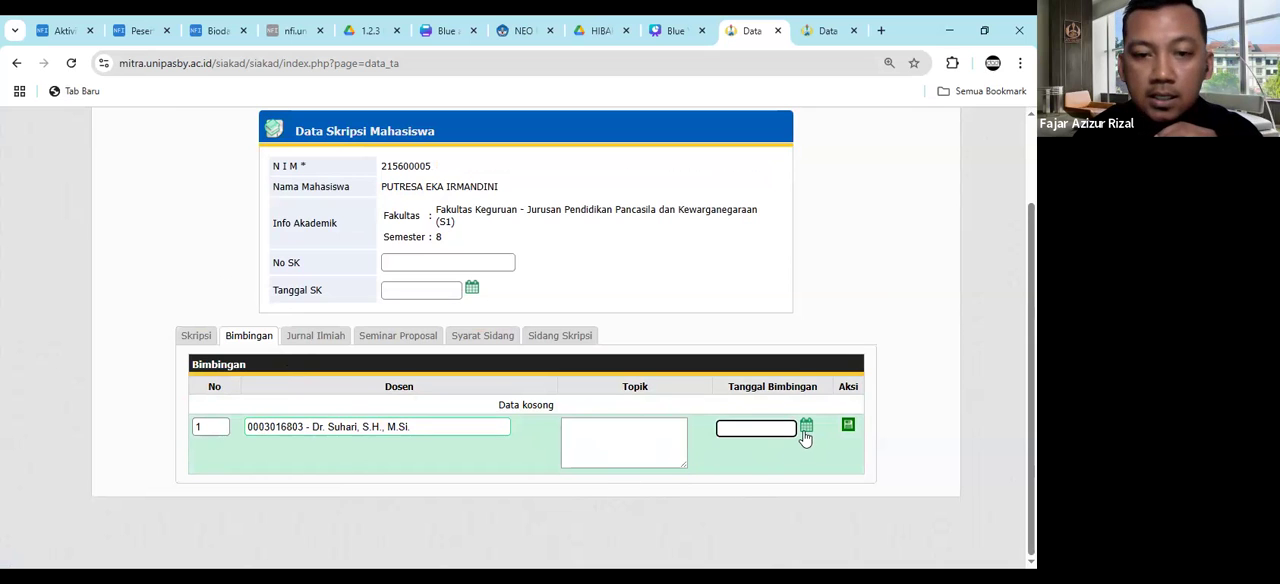
left_click(603, 443)
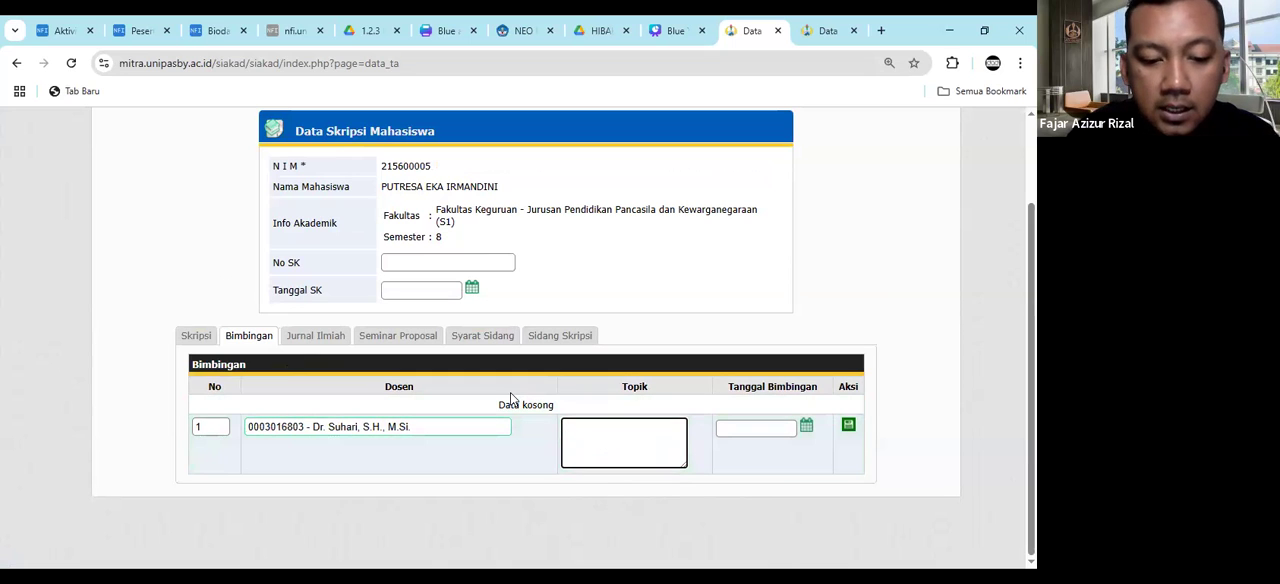
type("Pendahulu")
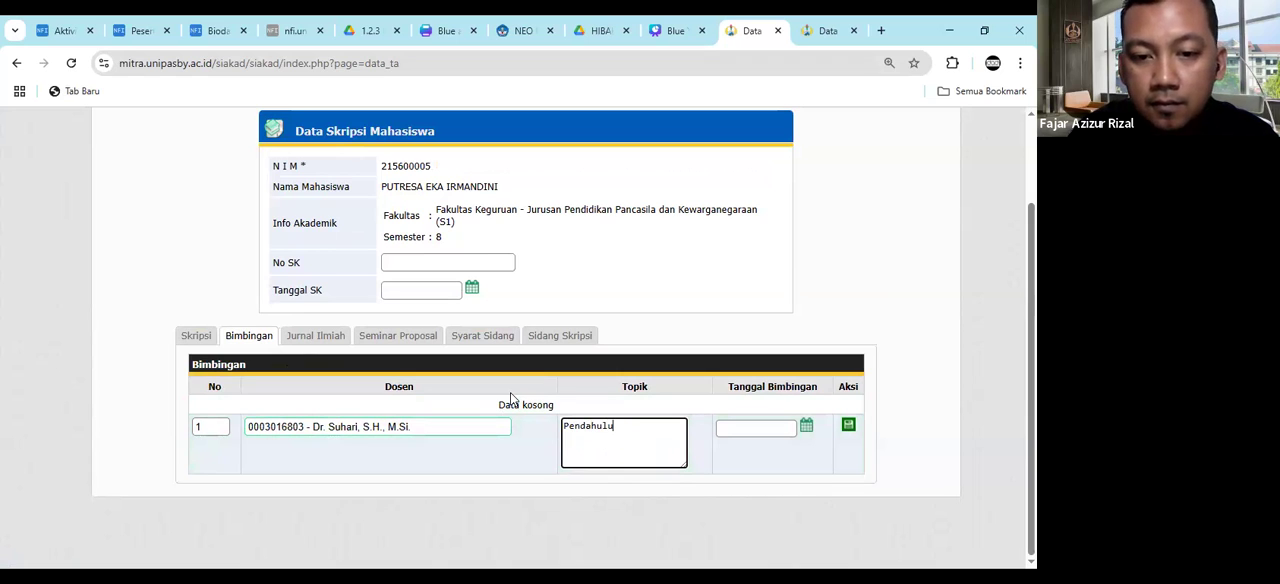
type("an")
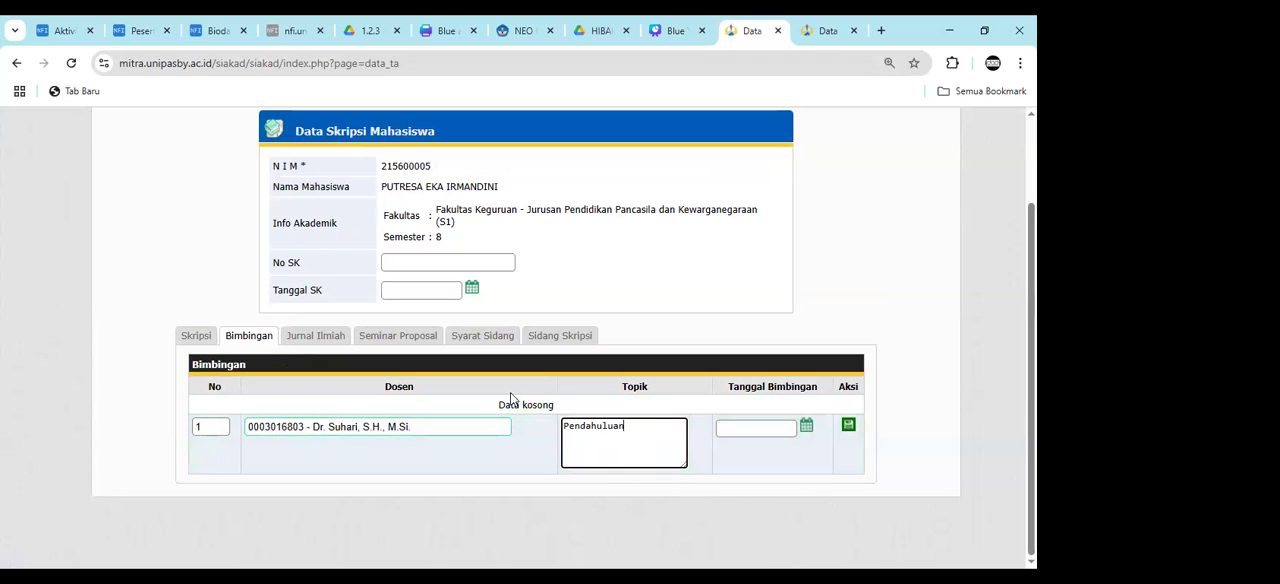
- Set the Tanggal Bimbingan of guidance entry 1 to 13-01-2025 and save the entry
left_click(806, 427)
left_click(838, 428)
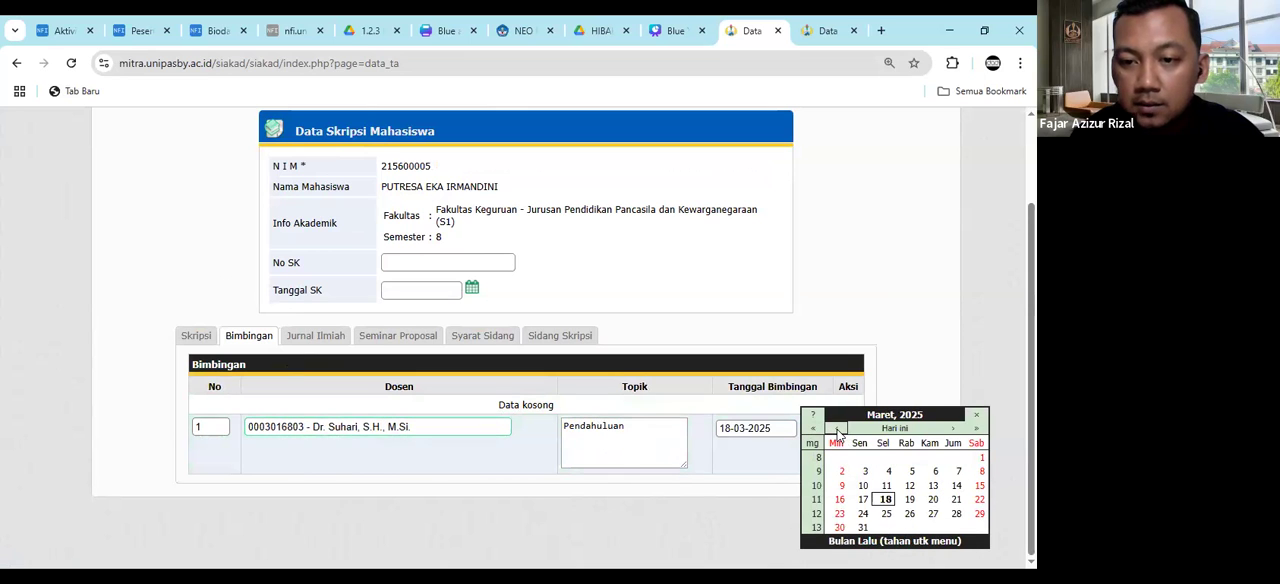
left_click(838, 428)
left_click(838, 428)
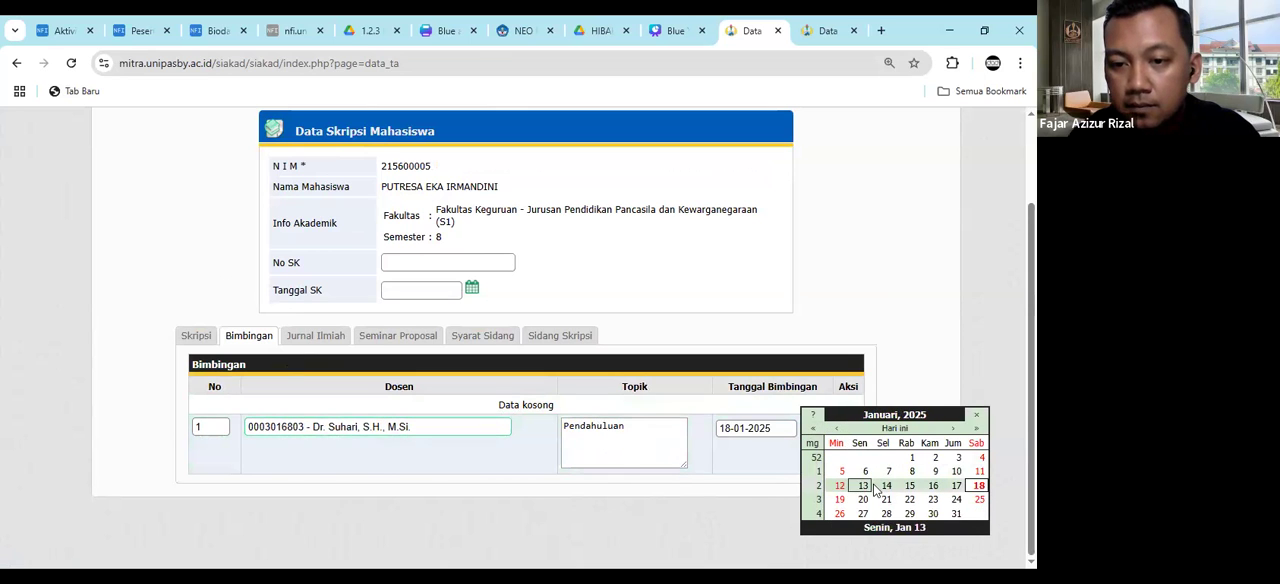
left_click(863, 486)
left_click(848, 426)
- Examine the saved guidance entry in the record's Bimbingan section
scroll(864, 432, "down", 2)
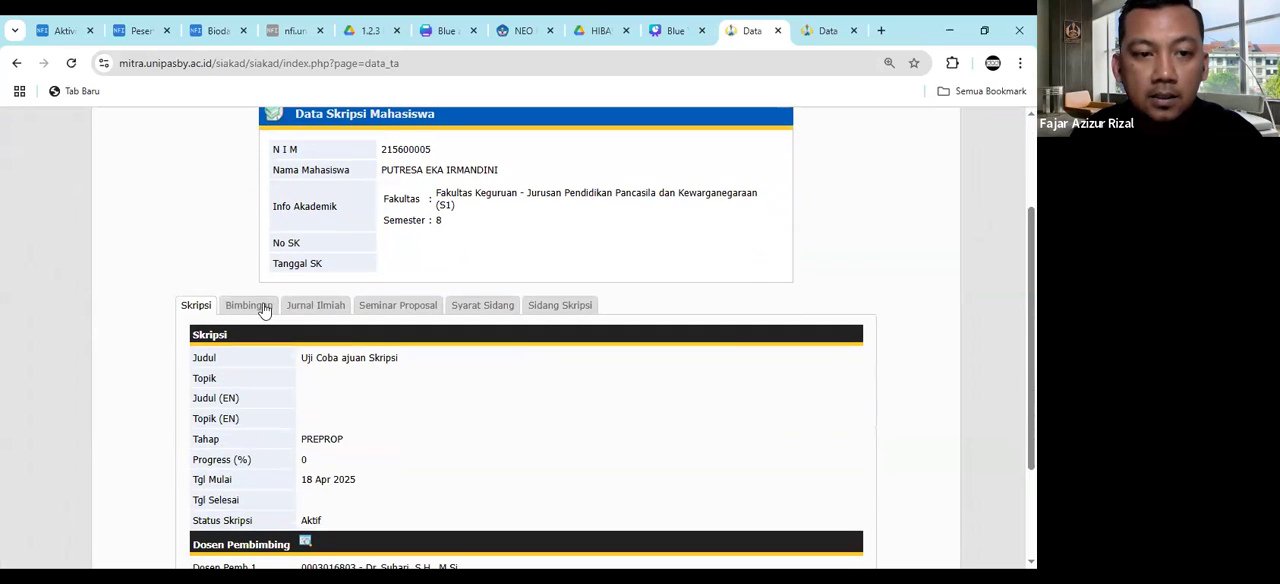
left_click(261, 306)
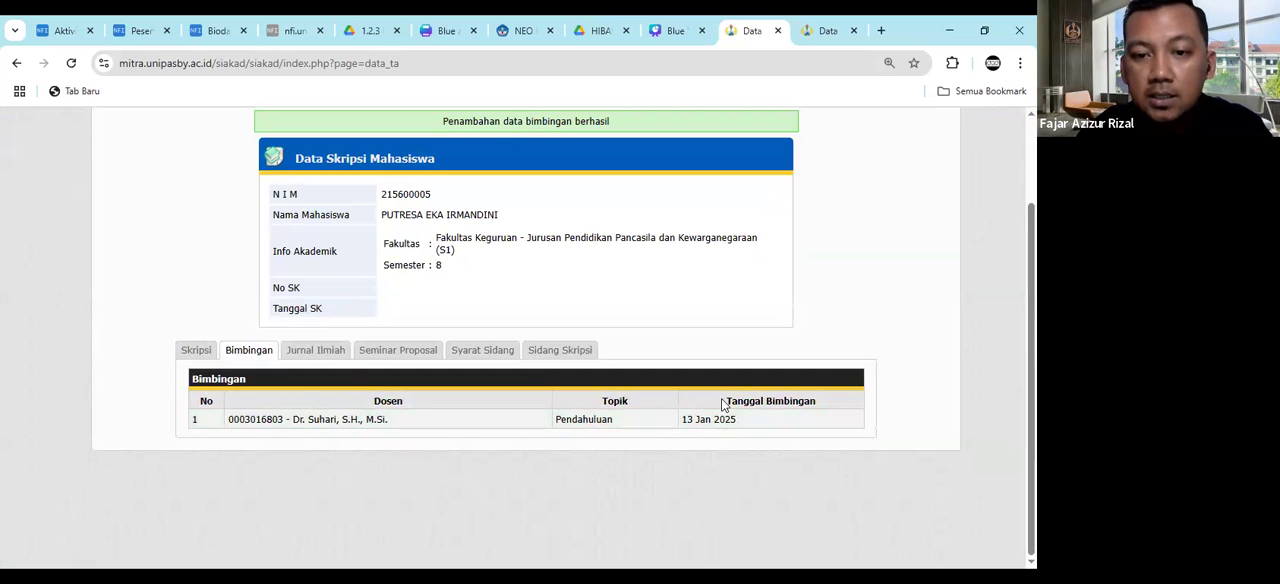
scroll(516, 256, "up", 2)
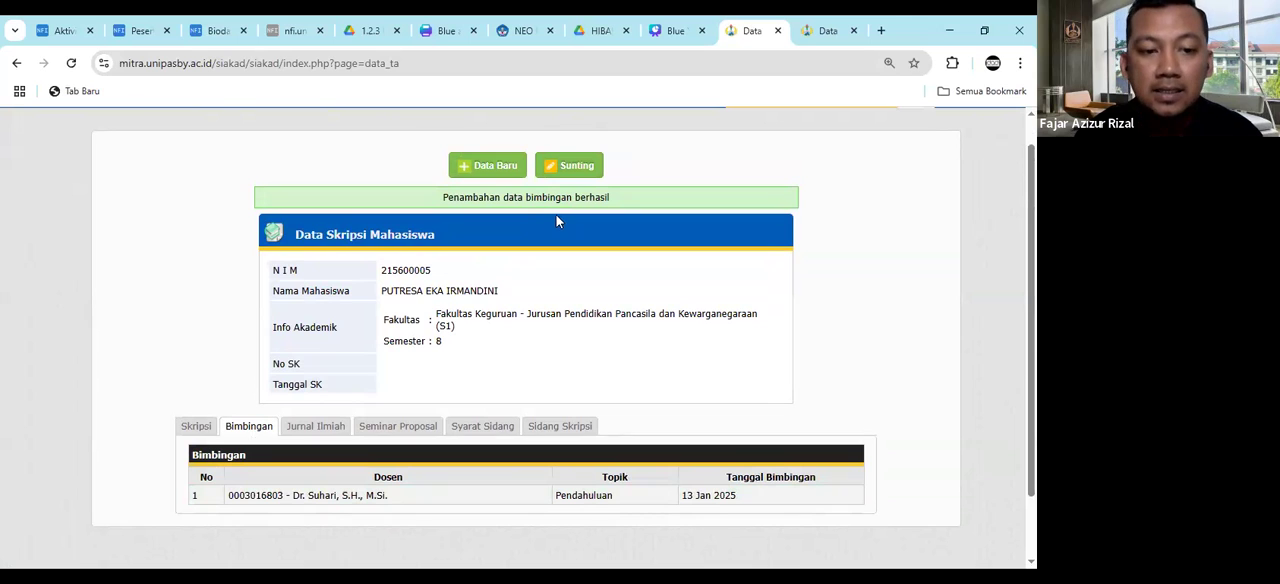
- Reopen the record for editing and point out the Dosen, Topik and Tanggal Bimbingan fields of blank guidance entry 2
left_click(570, 164)
scroll(231, 464, "down", 1)
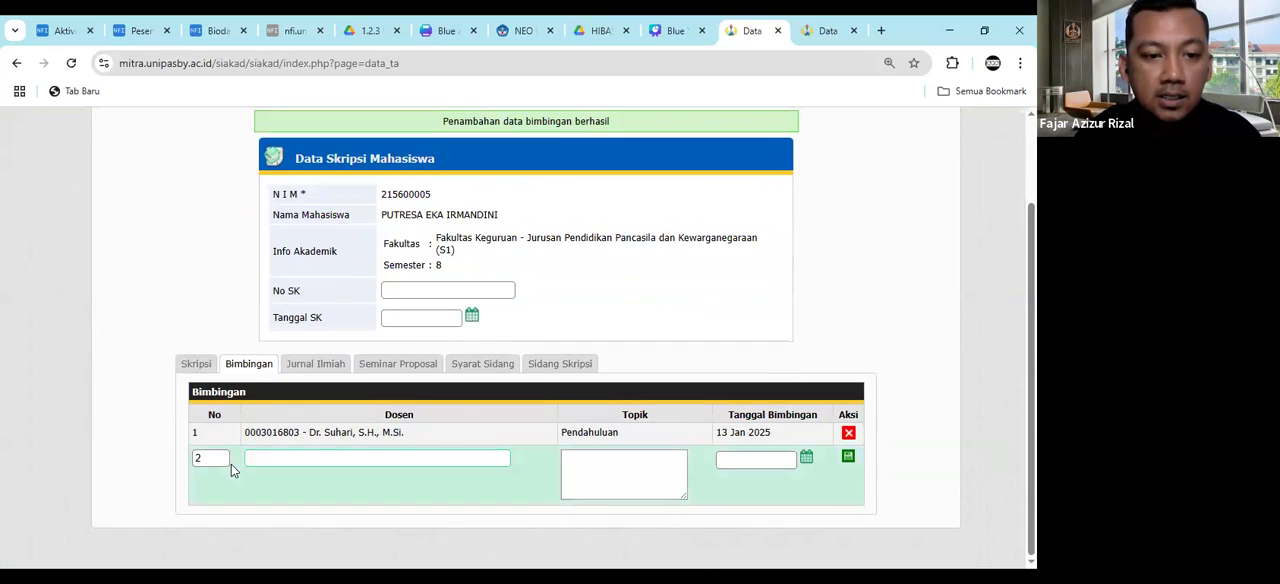
left_click(274, 457)
left_click(596, 465)
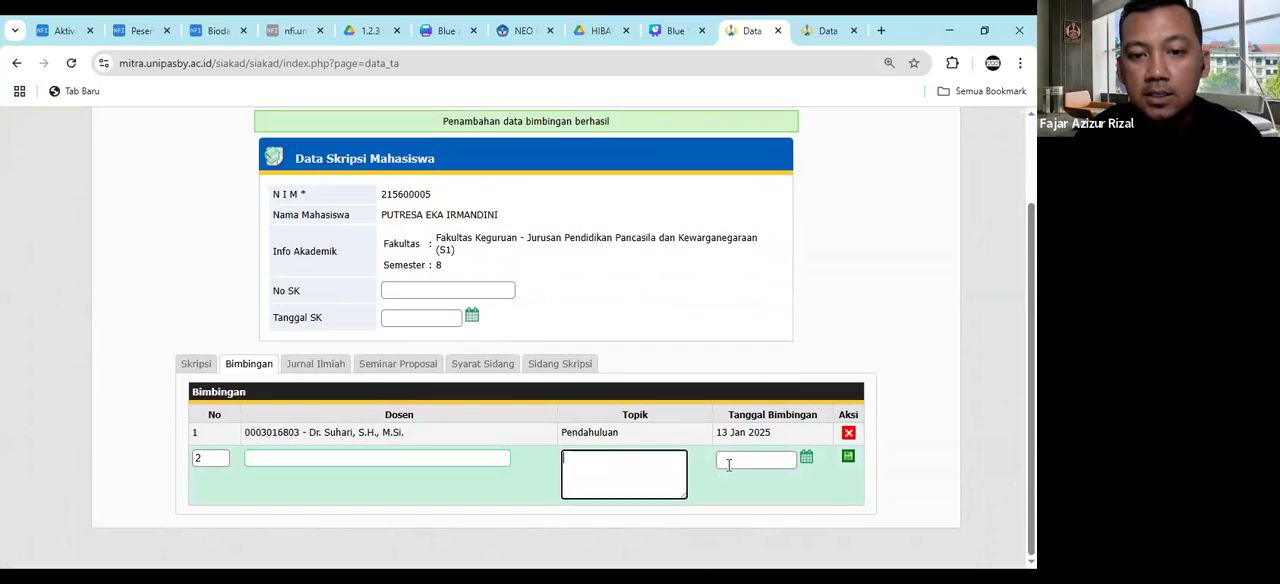
left_click(728, 465)
left_click(623, 468)
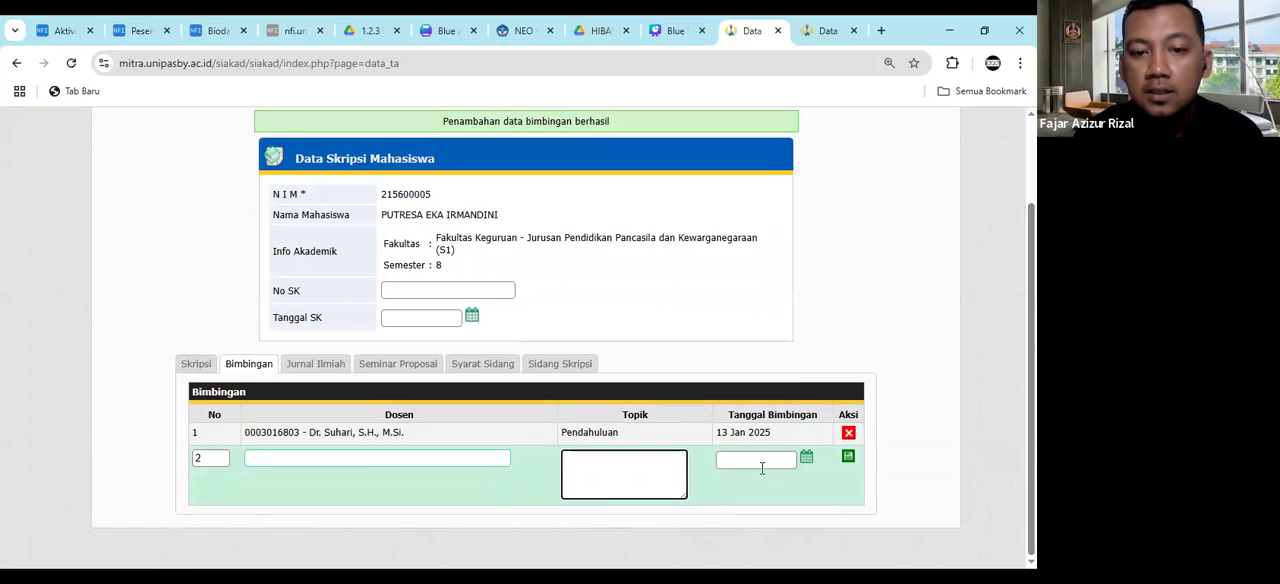
left_click(762, 463)
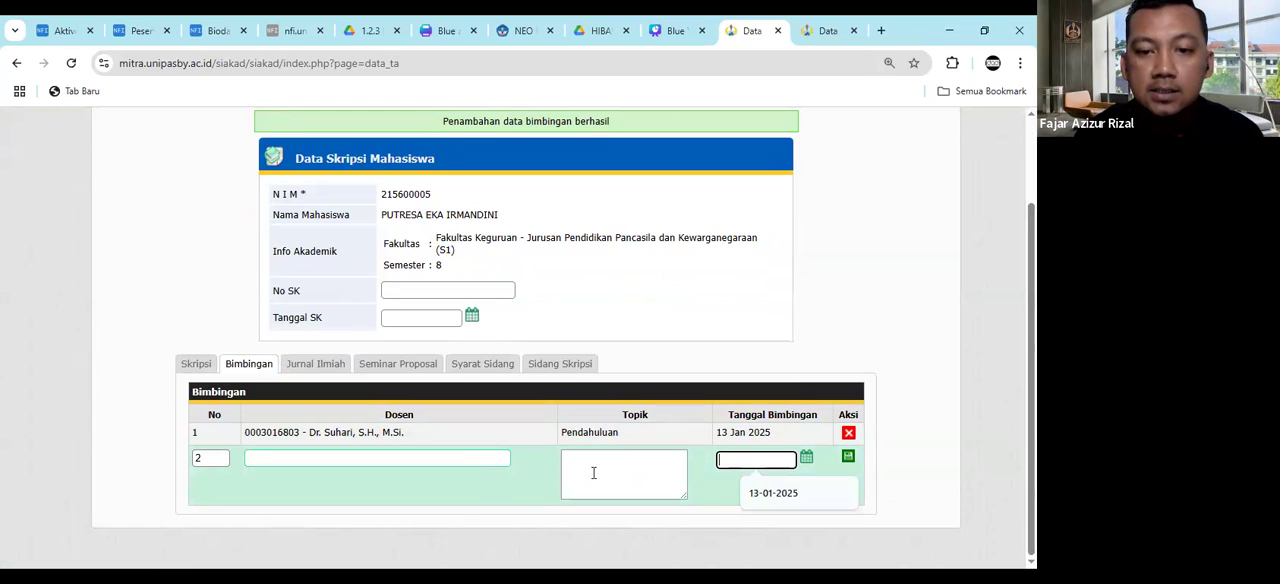
left_click(593, 472)
left_click(422, 466)
left_click(530, 485)
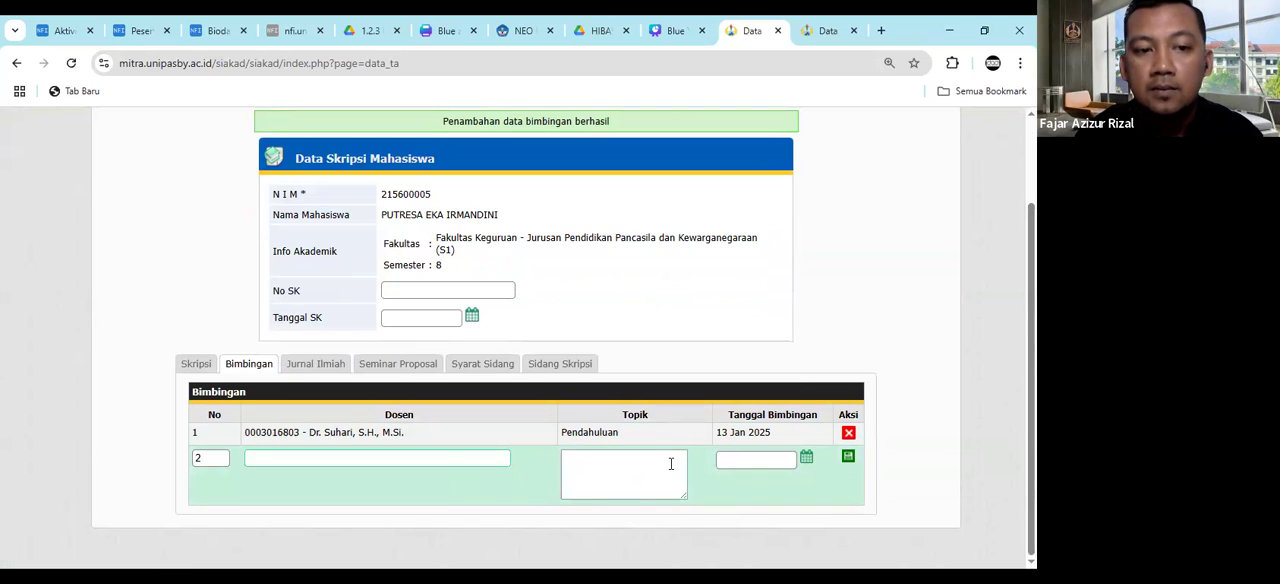
left_click(389, 463)
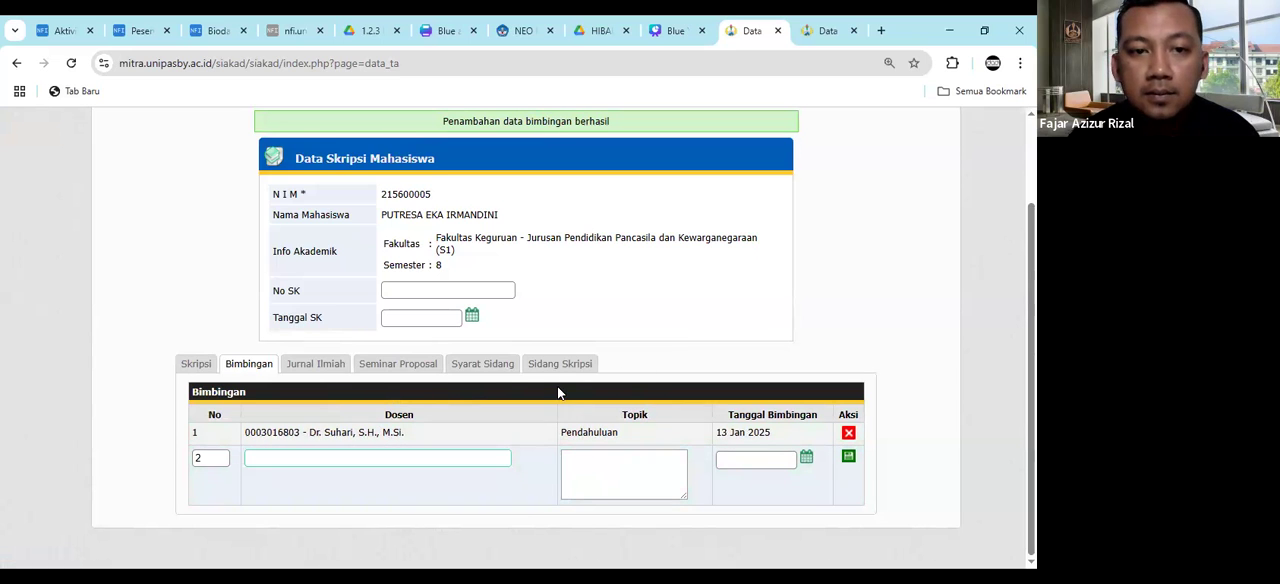
left_click(255, 457)
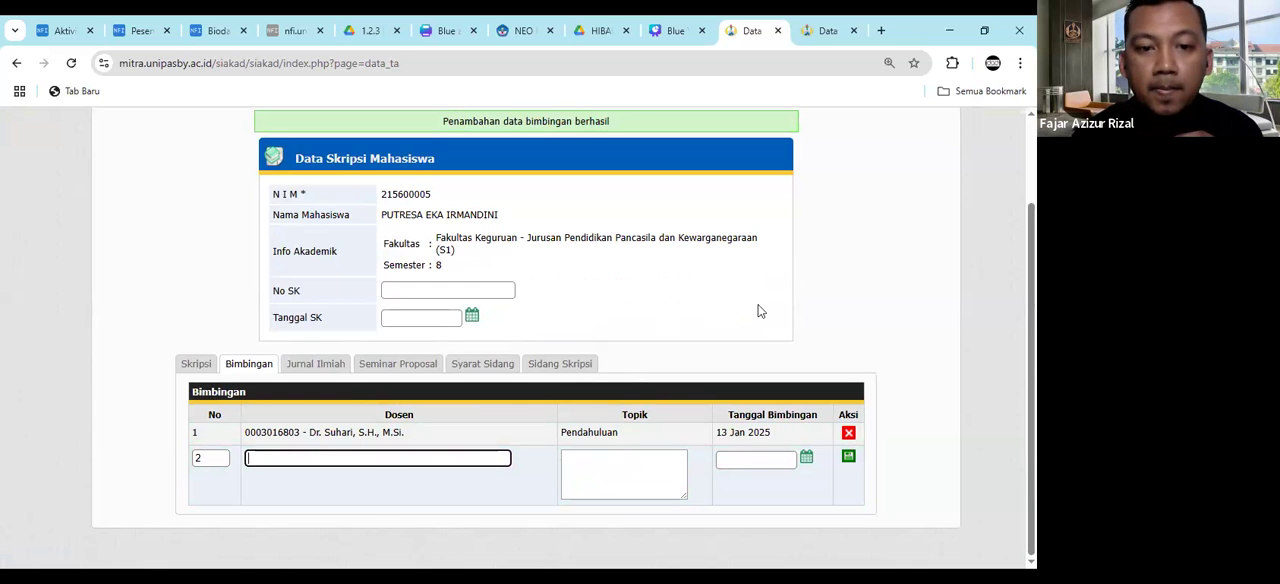
left_click(828, 335)
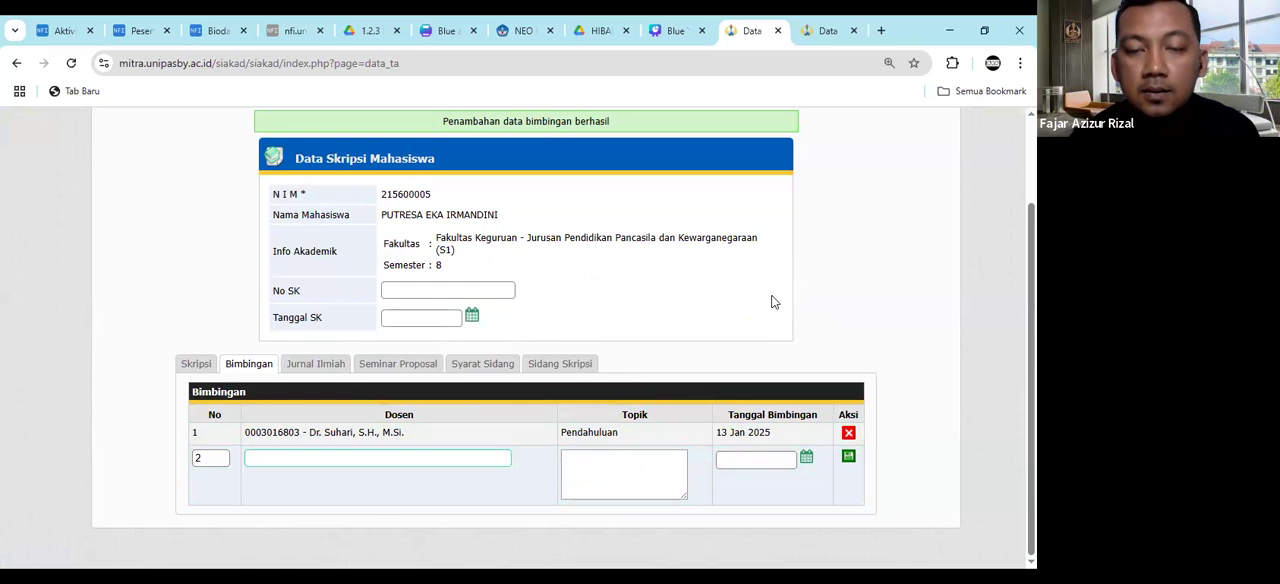
scroll(771, 300, "up", 2)
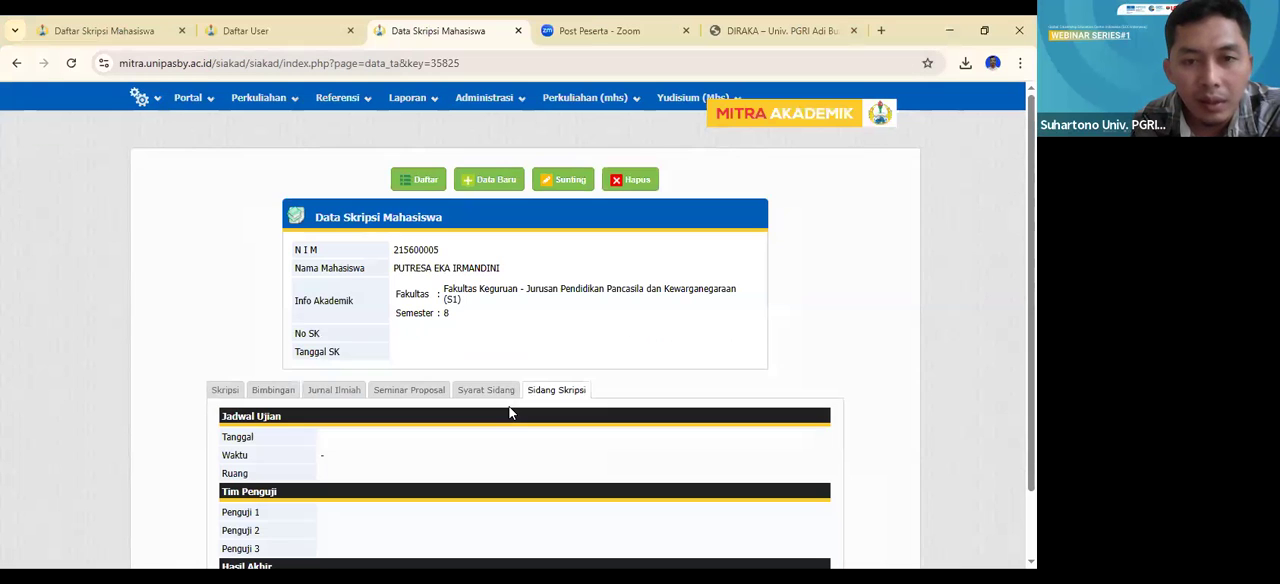
- Review the record's Sidang Skripsi section, including Jadwal Ujian, Tim Penguji and Hasil Akhir, and return to the Daftar Skripsi Mahasiswa list
scroll(500, 332, "down", 1)
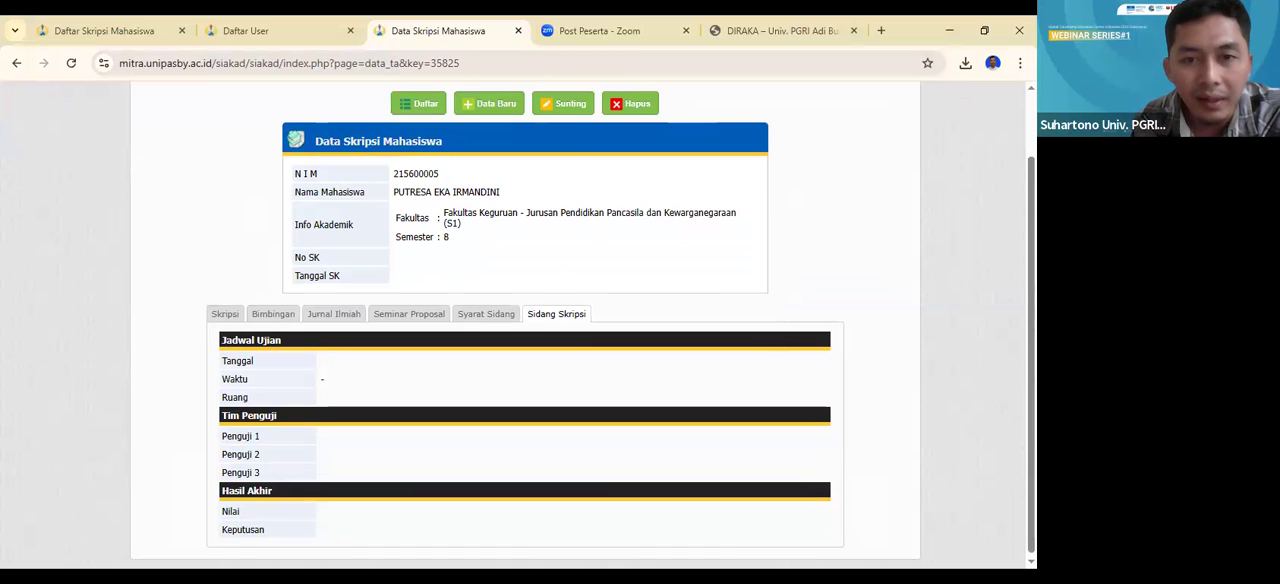
scroll(420, 188, "up", 1)
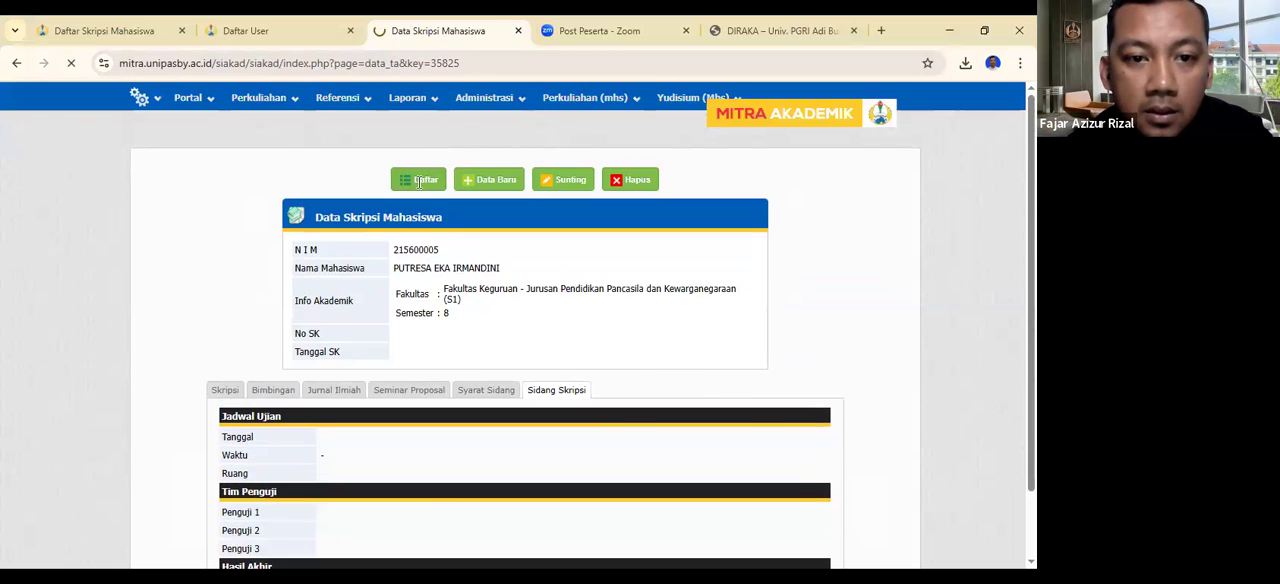
left_click(421, 181)
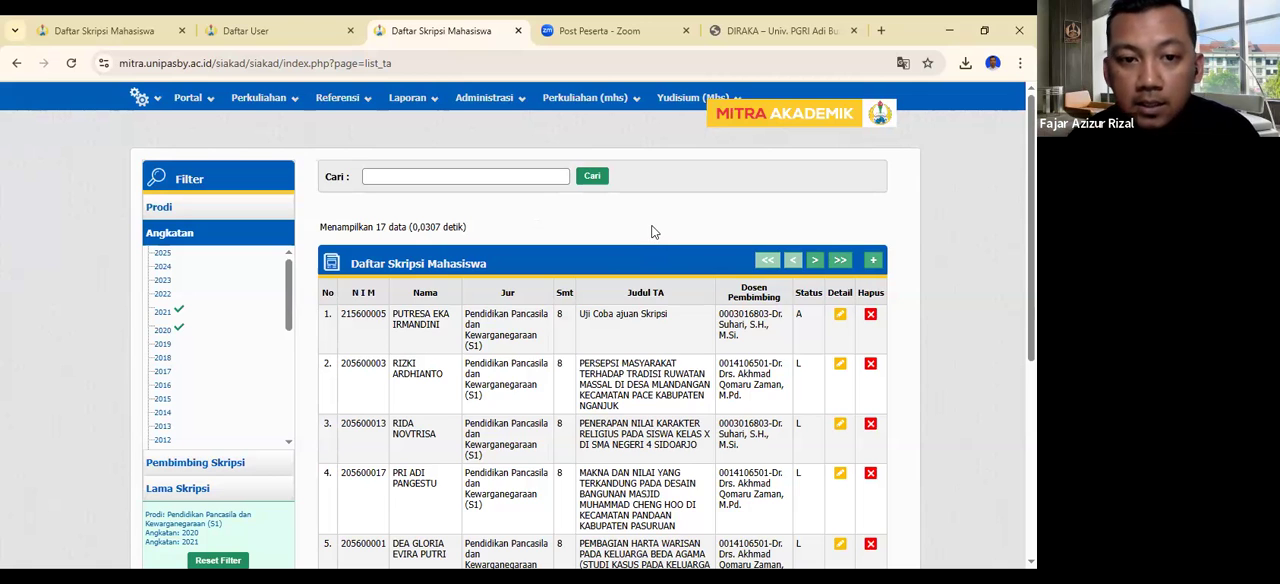
scroll(653, 231, "down", 2)
scroll(653, 231, "up", 1)
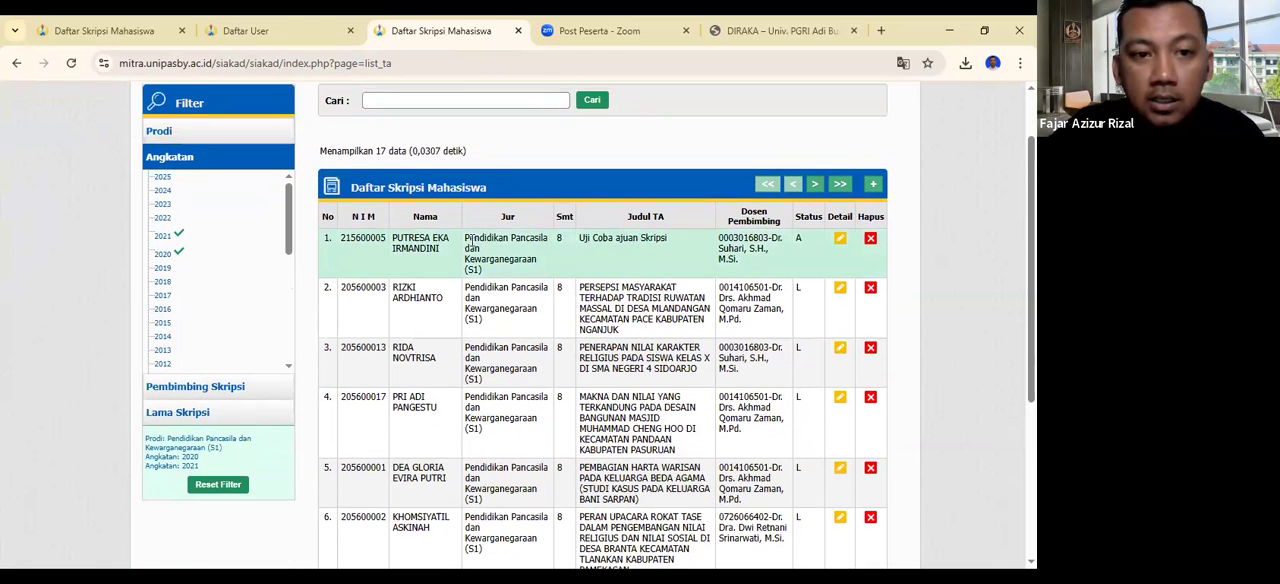
scroll(490, 245, "up", 1)
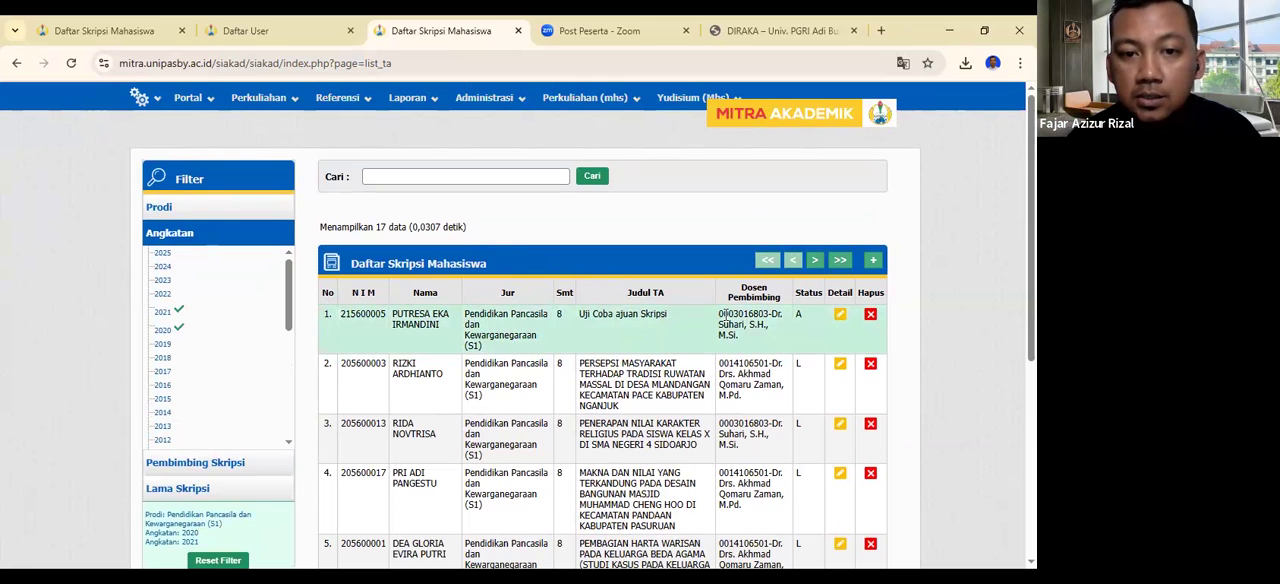
- Open the details of the thesis "Uji Coba ajuan Skripsi" and examine its Skripsi and Dosen Pembimbing information
left_click(840, 316)
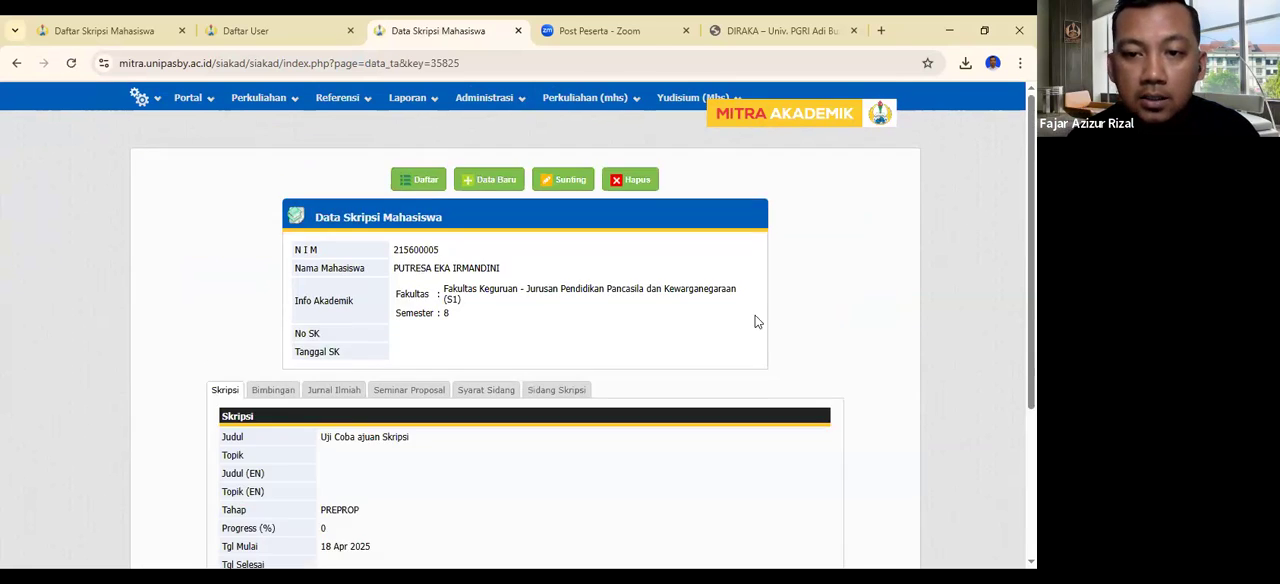
scroll(309, 281, "down", 2)
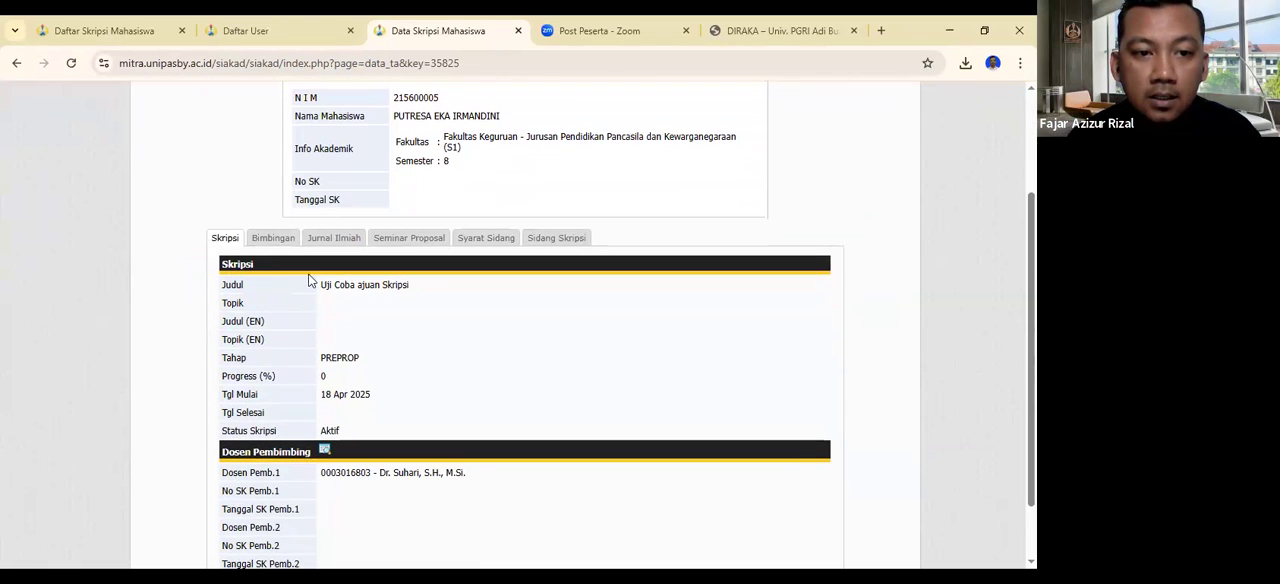
scroll(294, 322, "down", 1)
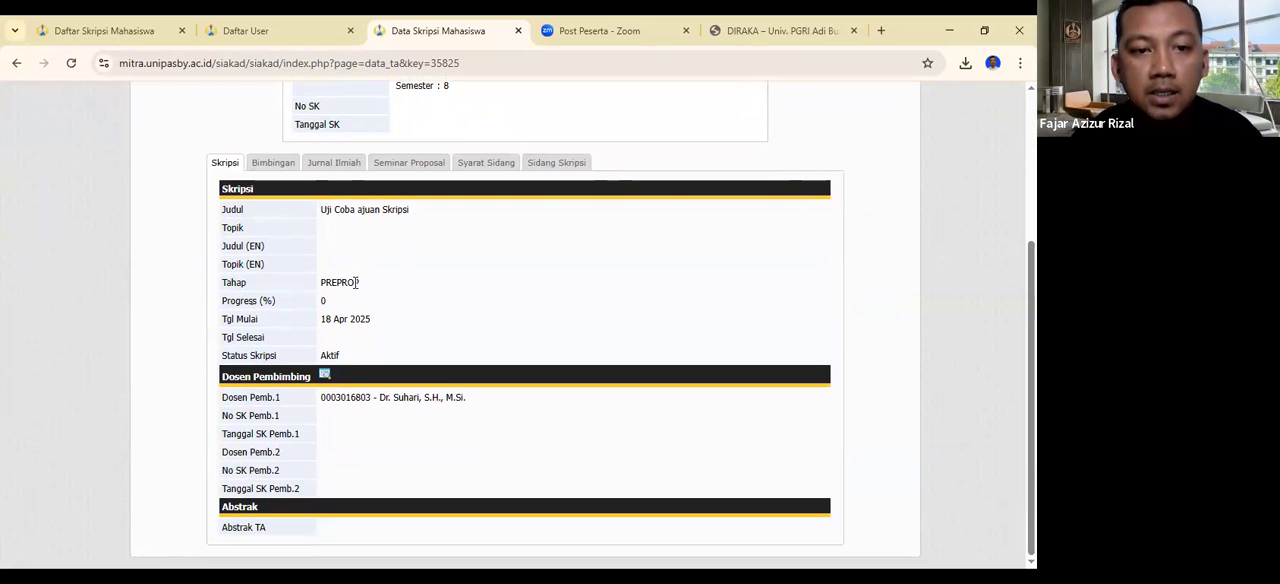
scroll(527, 236, "up", 2)
- Open the thesis record for editing and show its Bimbingan section
left_click(556, 99)
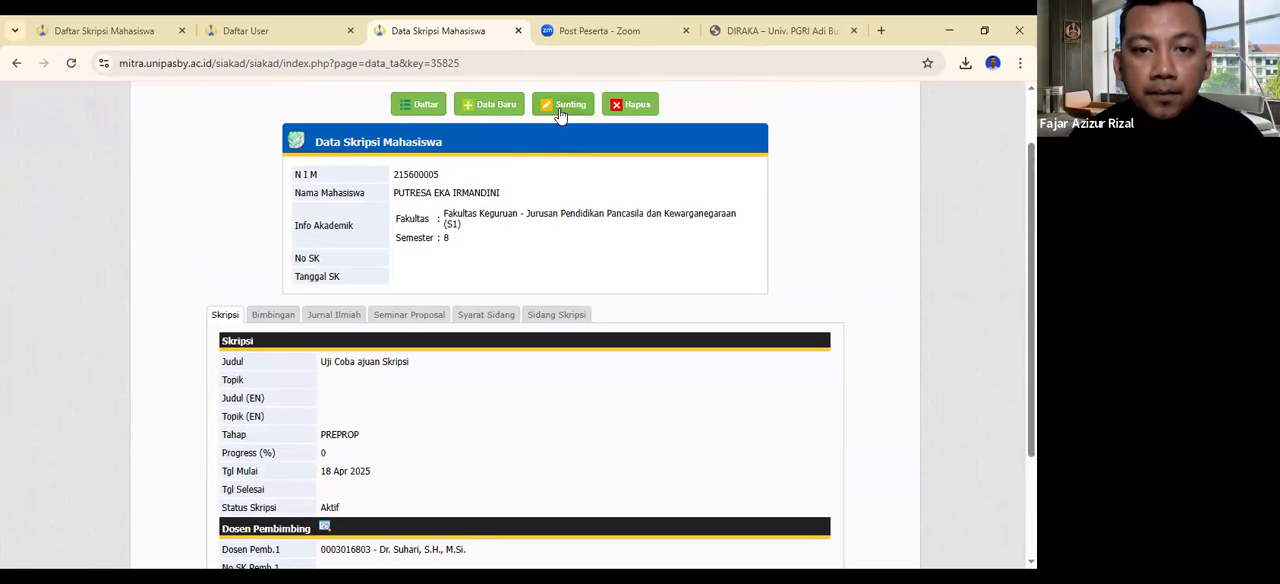
scroll(496, 252, "down", 2)
scroll(430, 255, "up", 1)
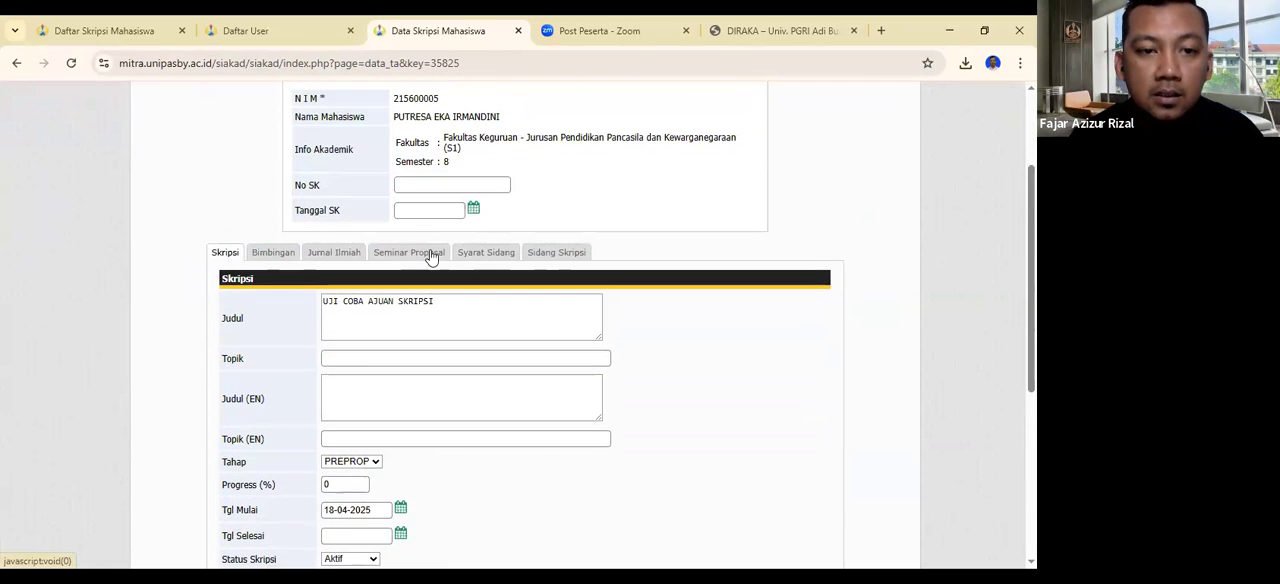
left_click(281, 256)
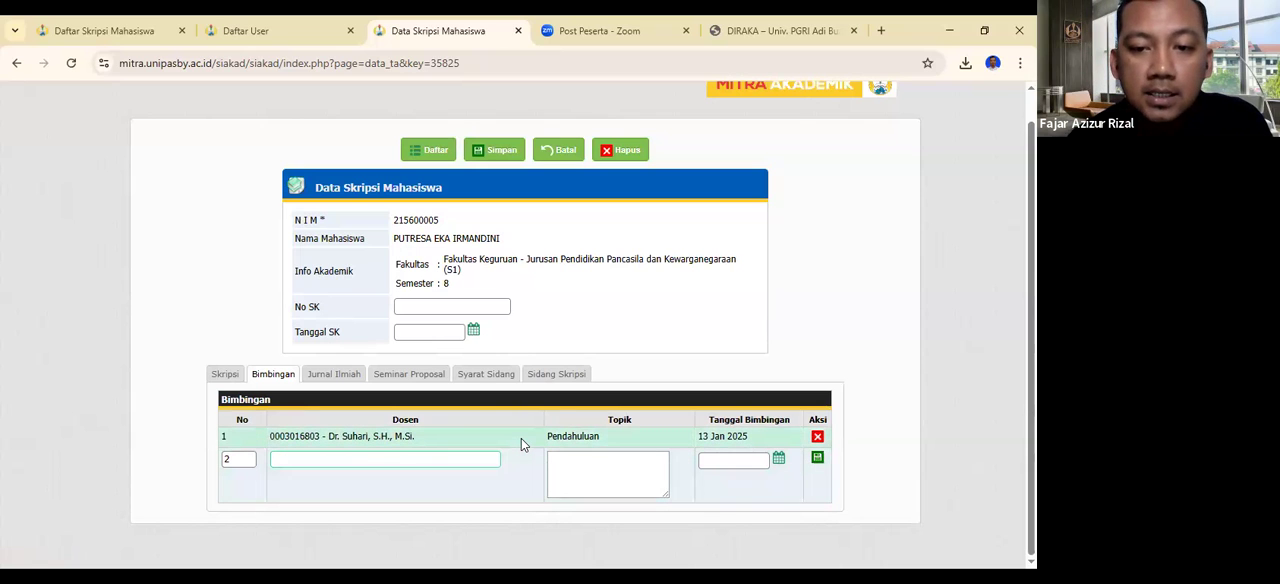
- Review the editable fields in the record's Jurnal Ilmiah, Syarat Sidang, Sidang Skripsi and Seminar Proposal sections
left_click(344, 378)
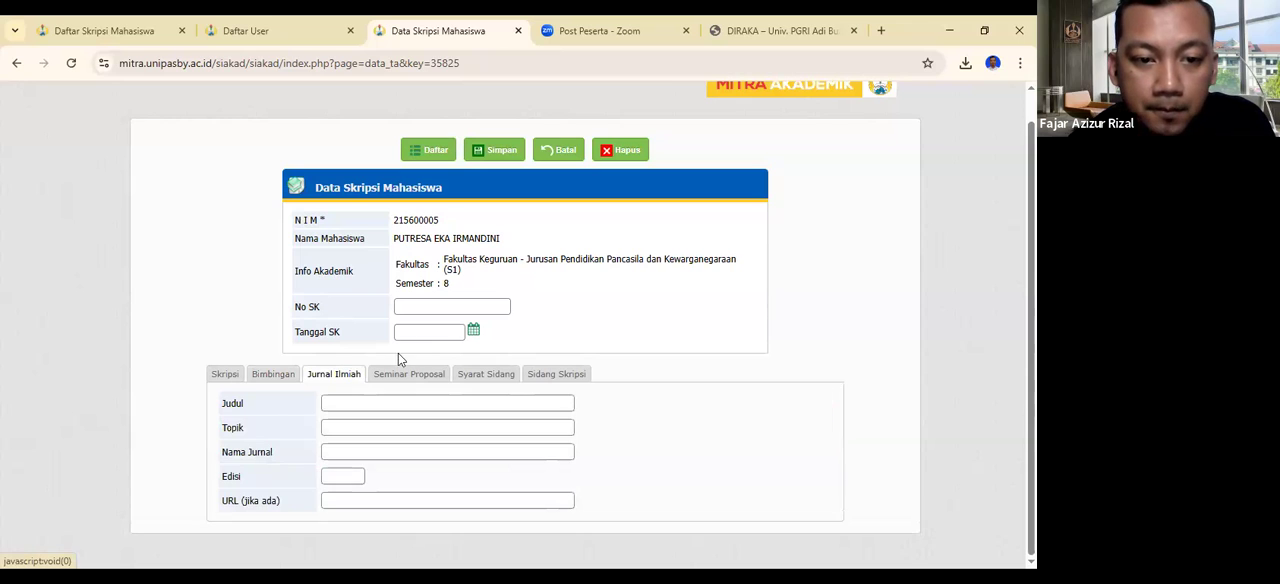
left_click(567, 378)
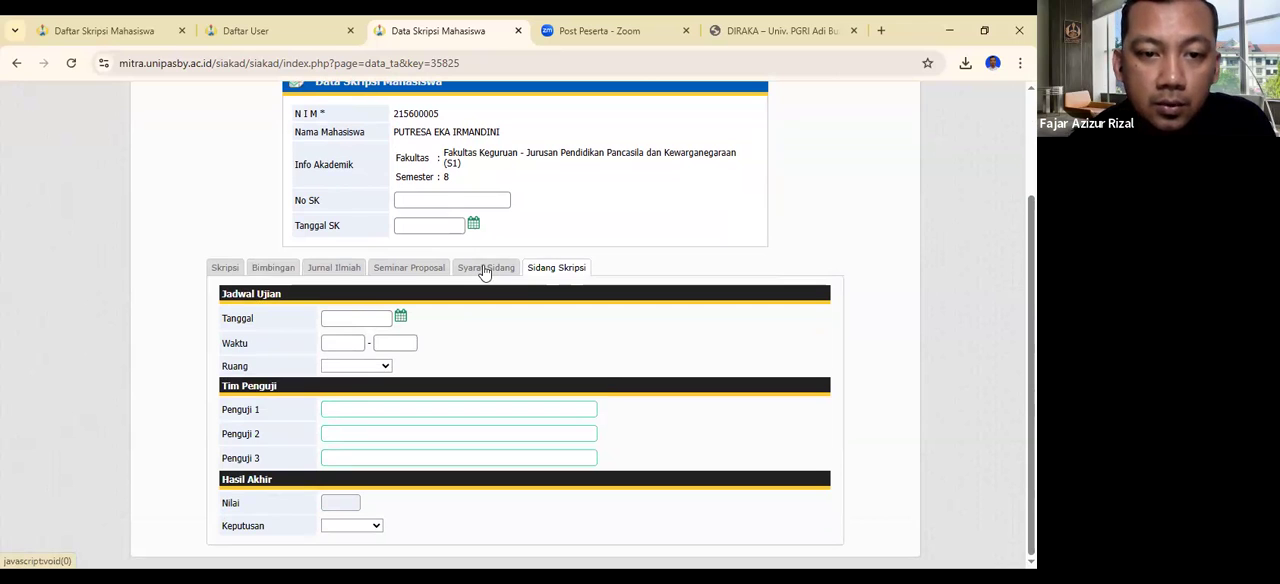
left_click(494, 272)
left_click(555, 375)
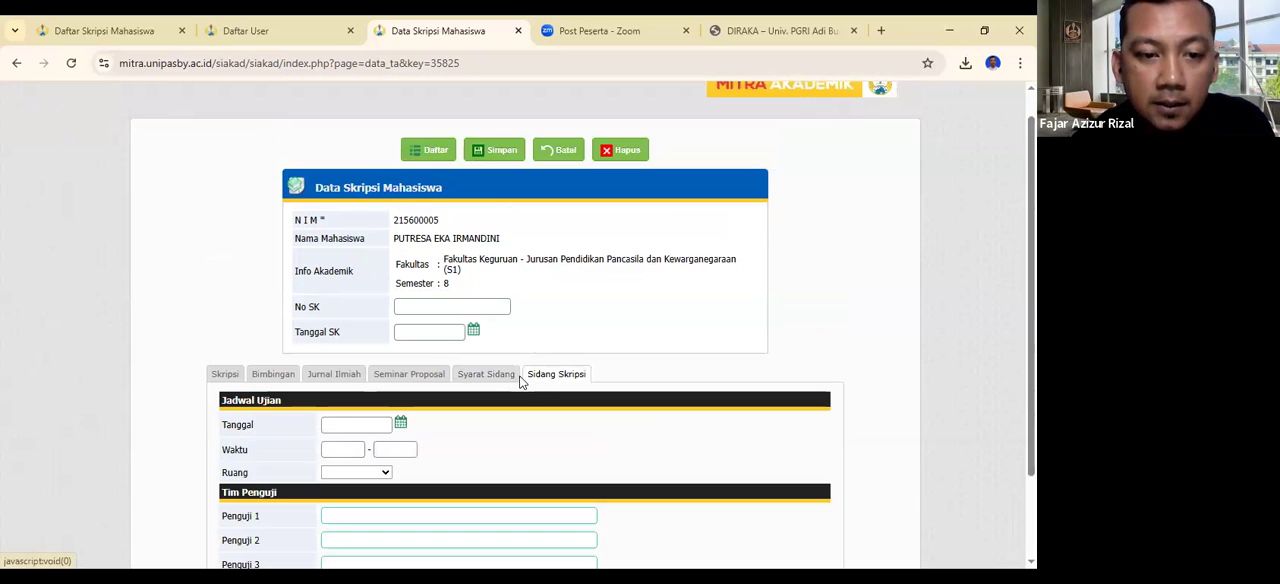
scroll(500, 350, "down", 2)
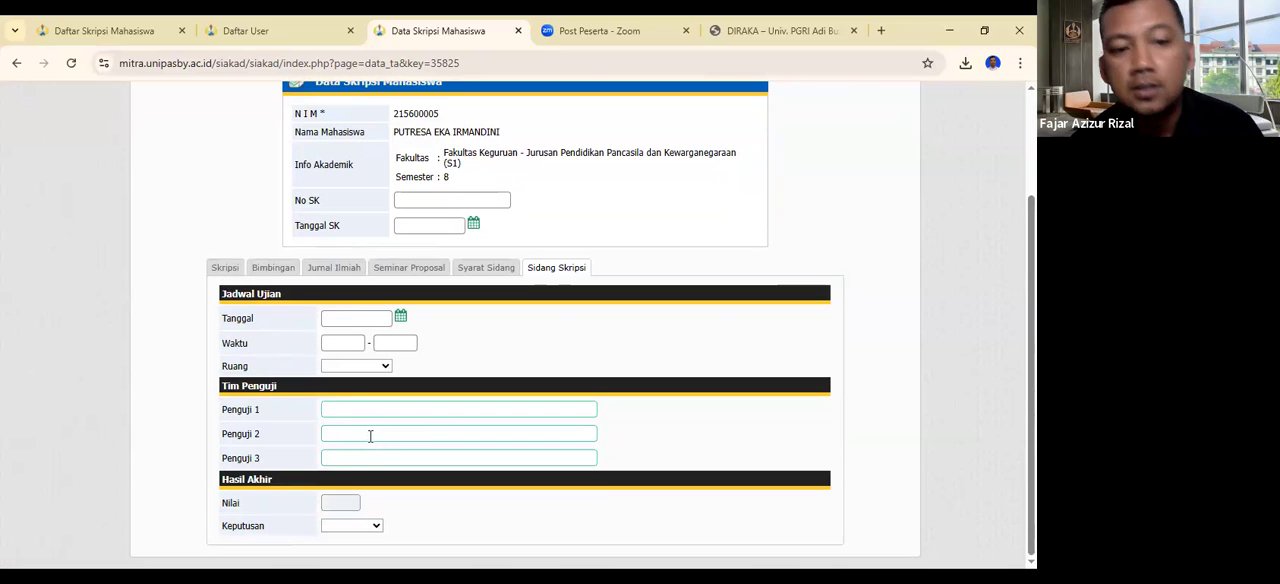
left_click(420, 269)
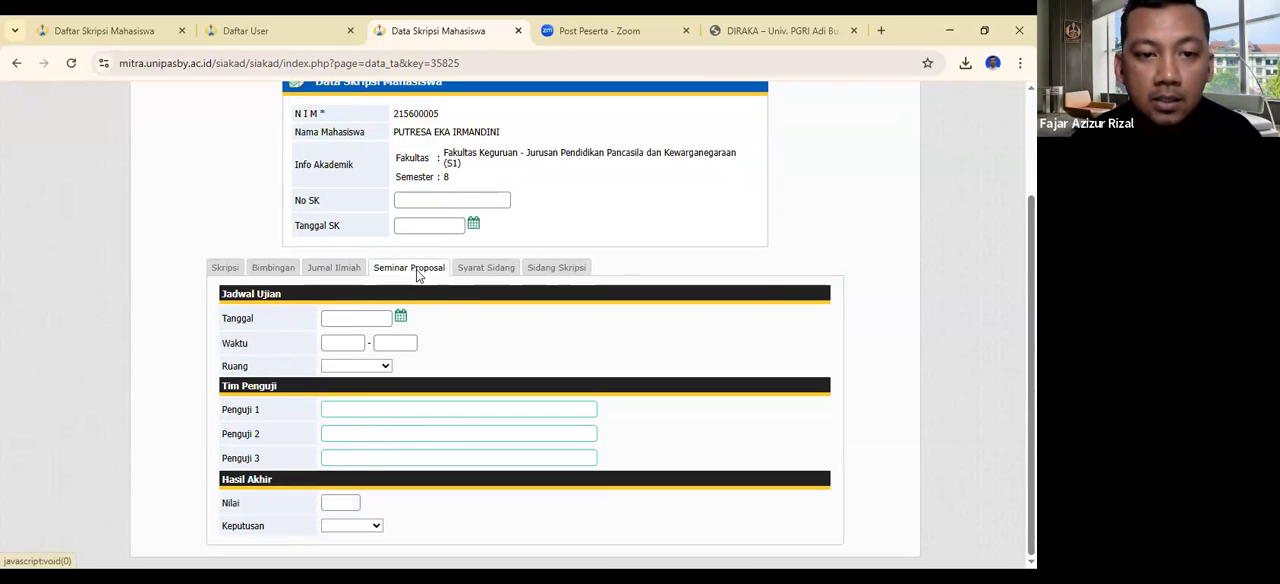
left_click(337, 268)
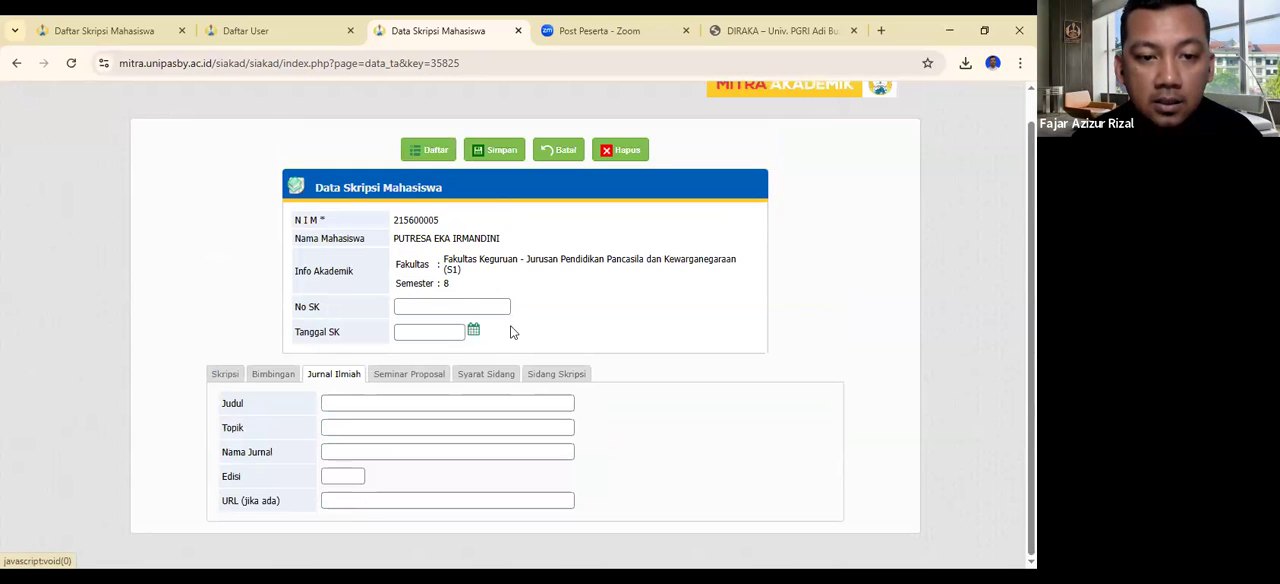
- Return to the Bimbingan section and examine the saved guidance entry and the blank row for entry 2
left_click(283, 380)
scroll(413, 375, "up", 1)
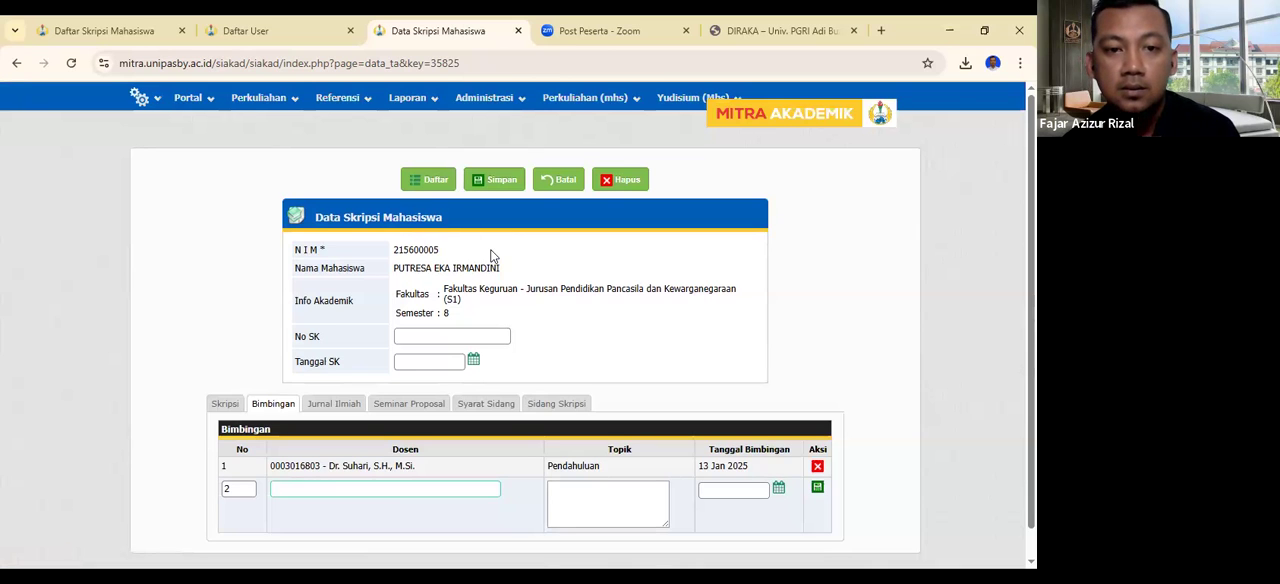
scroll(595, 262, "down", 1)
scroll(592, 270, "up", 1)
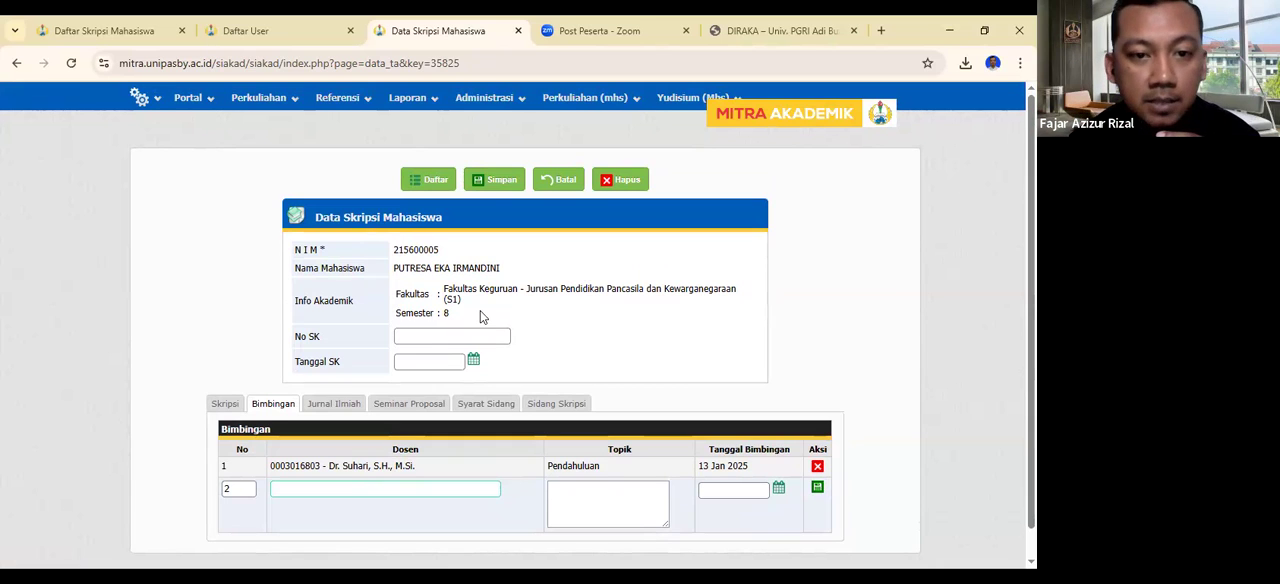
left_click(226, 404)
left_click(273, 403)
scroll(677, 284, "down", 1)
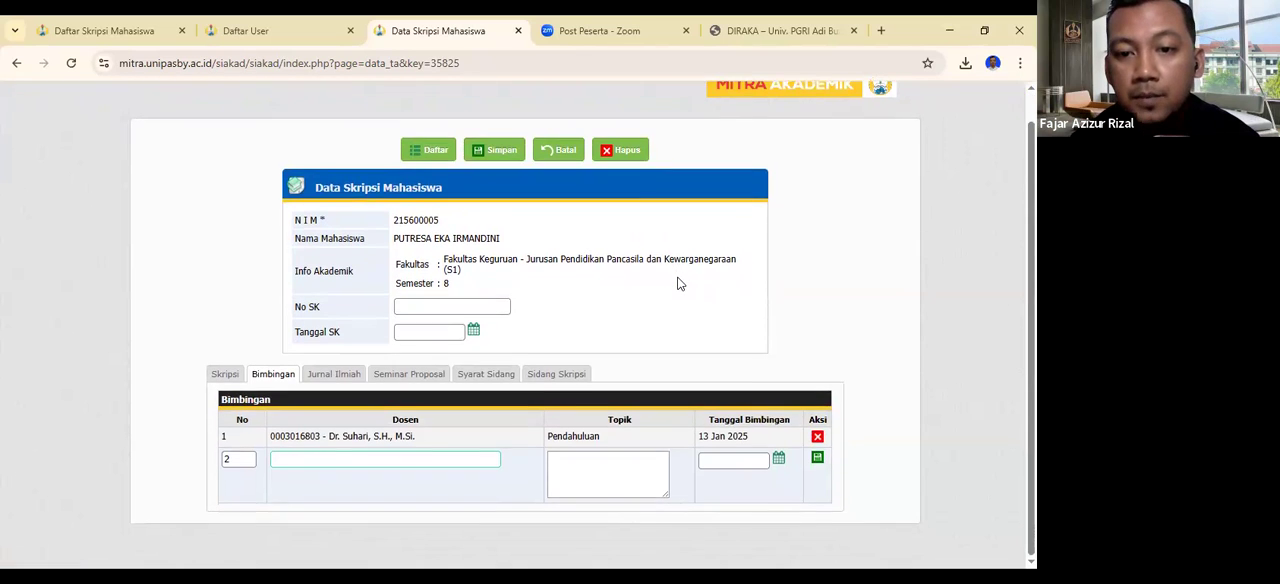
scroll(677, 284, "up", 1)
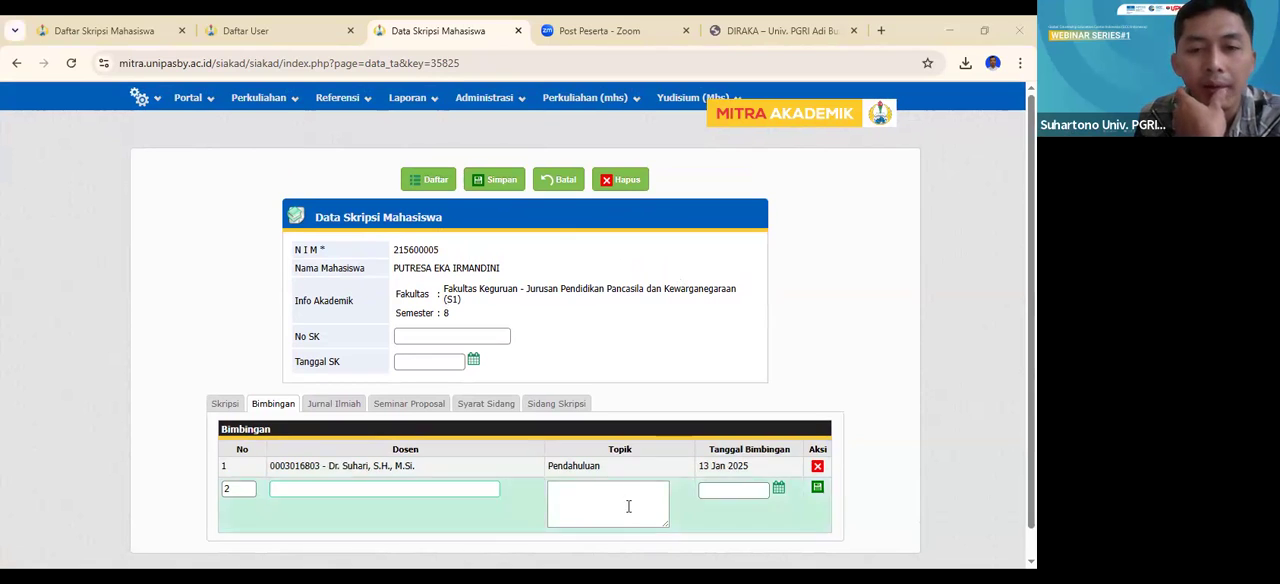
scroll(630, 500, "down", 1)
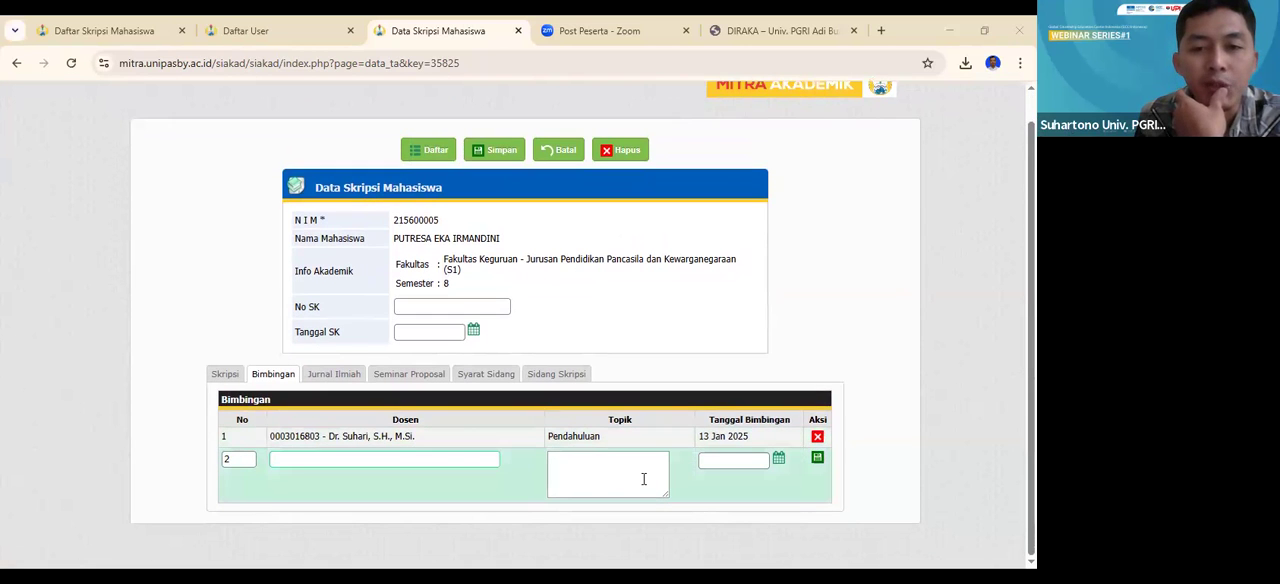
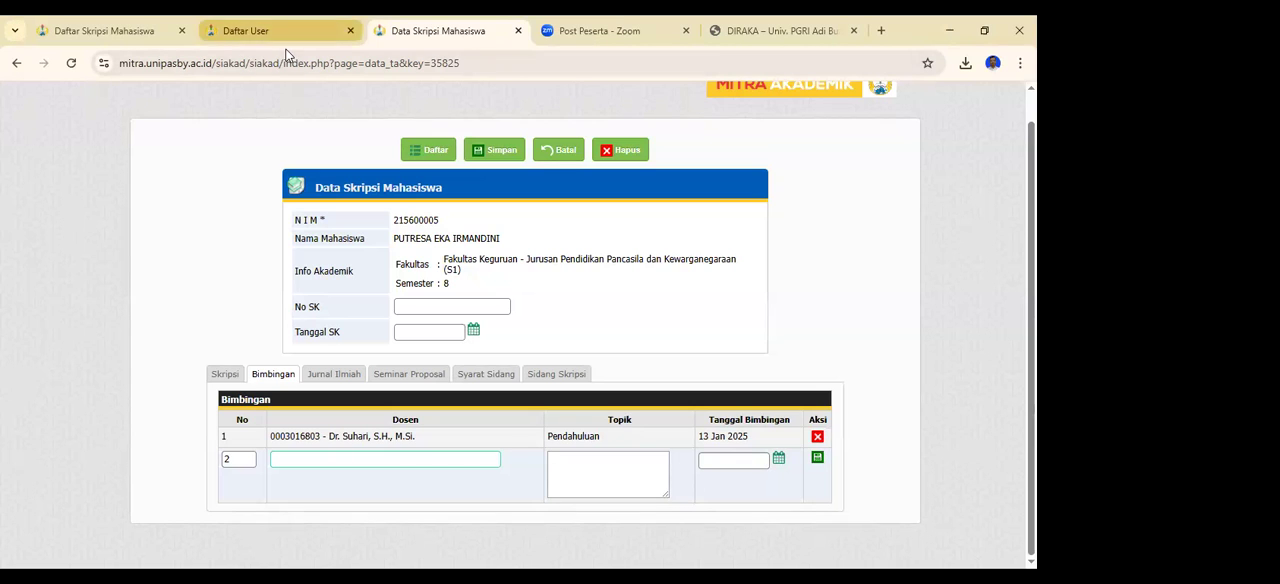
- Switch to the Daftar User page, clear the existing username filter, and filter the list by the requesting student's username
left_click(262, 30)
left_click(646, 182)
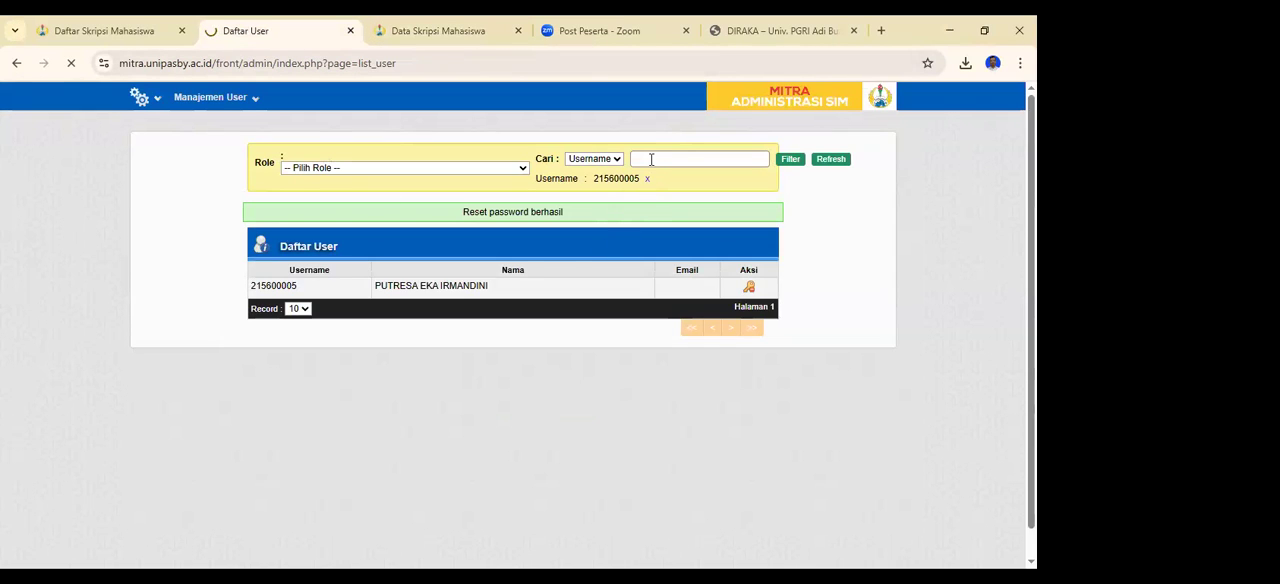
left_click(651, 159)
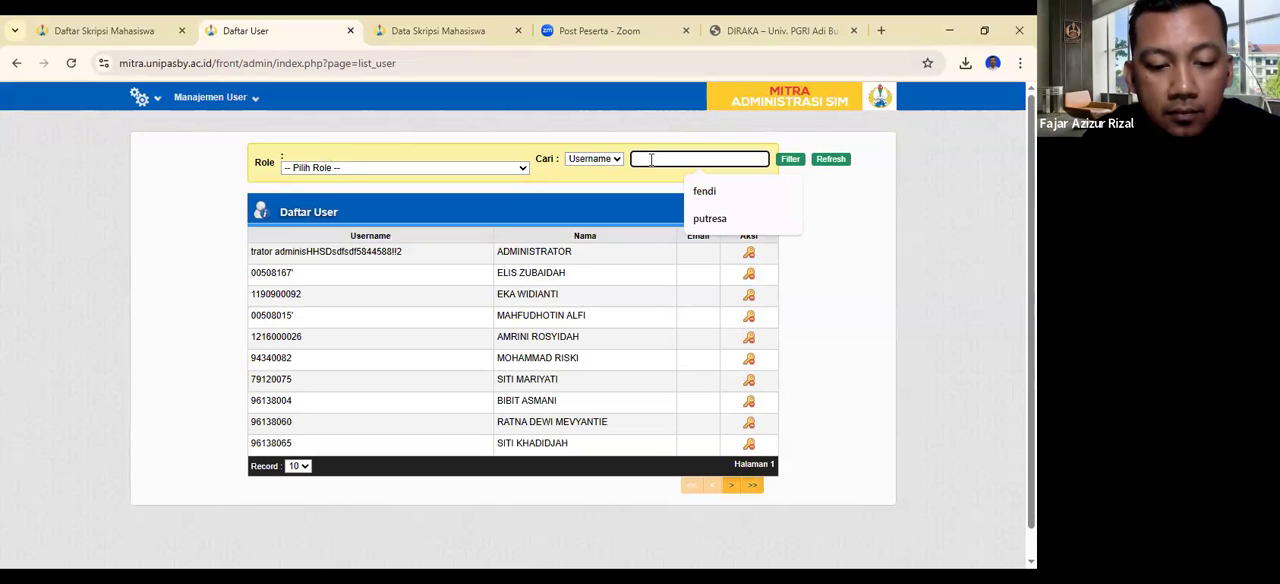
type("245609007")
key("Return")
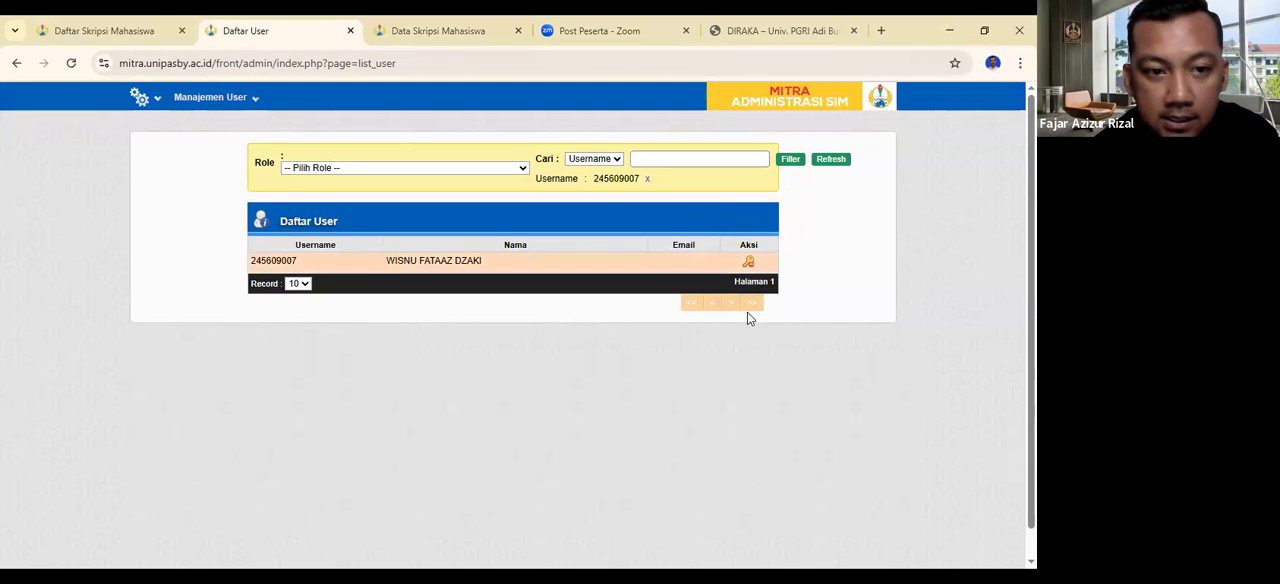
- Reset the filtered student's account password, confirming the reset, and repeat the reset once more
left_click(748, 262)
left_click(593, 158)
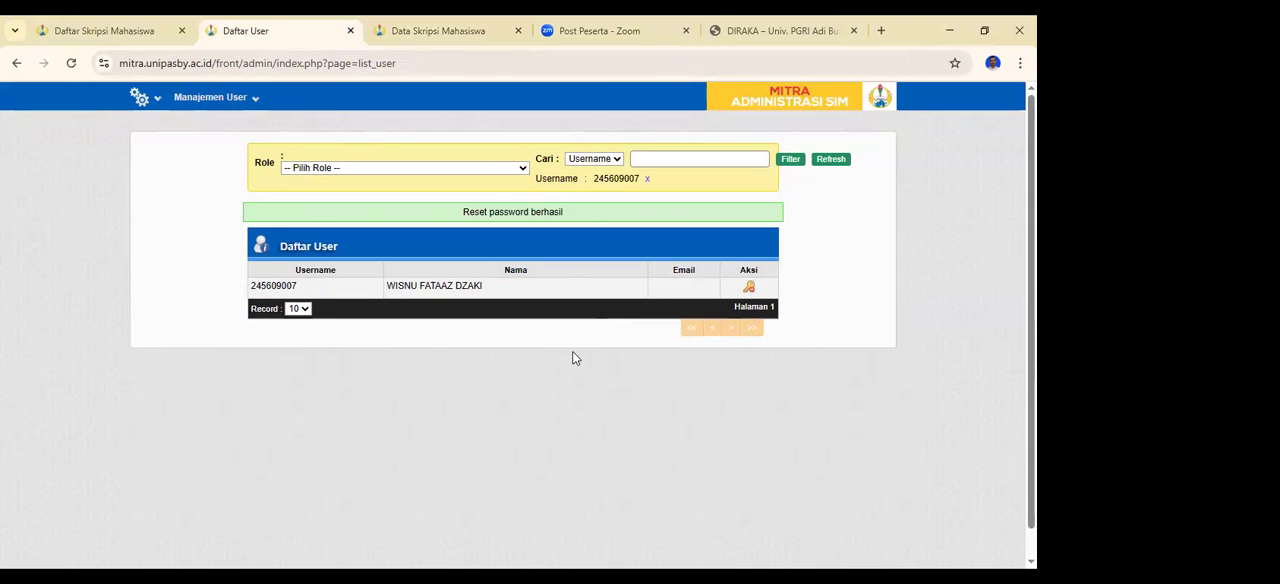
left_click(749, 287)
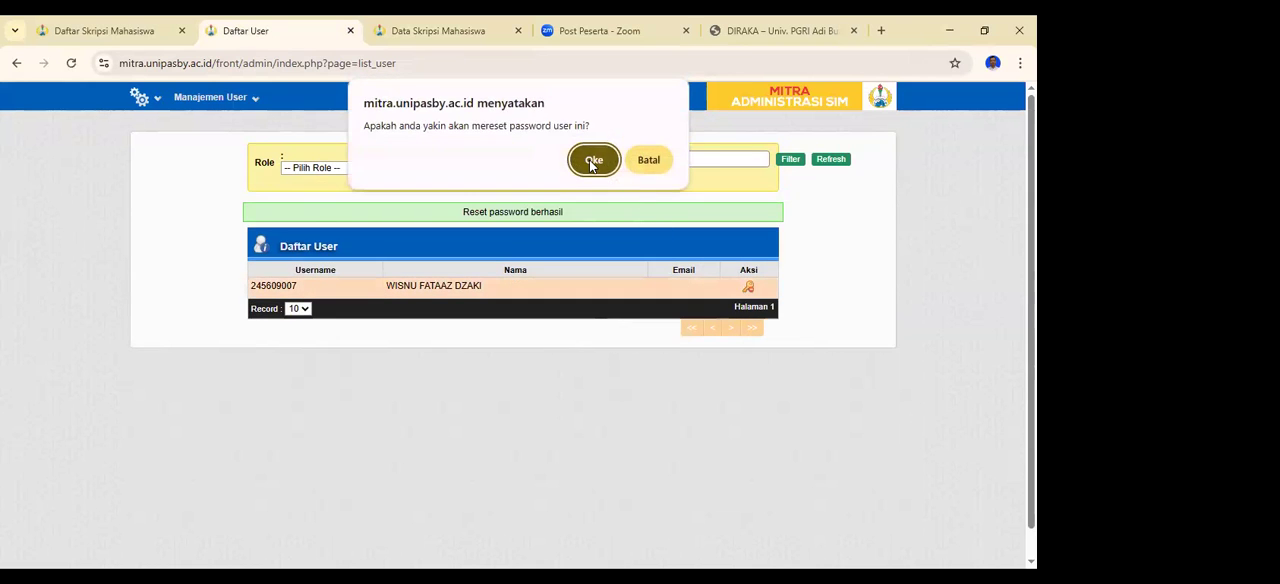
left_click(593, 161)
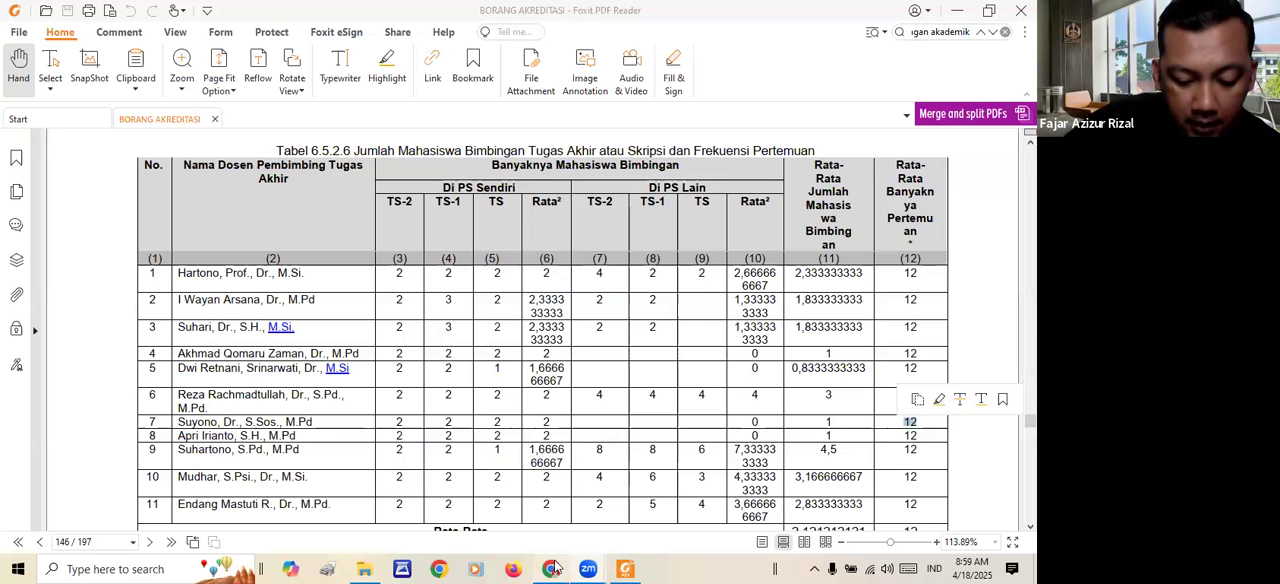
- Switch from Foxit PDF Reader to Chrome and open the saved MITRA portal menu page in a new tab
left_click(551, 569)
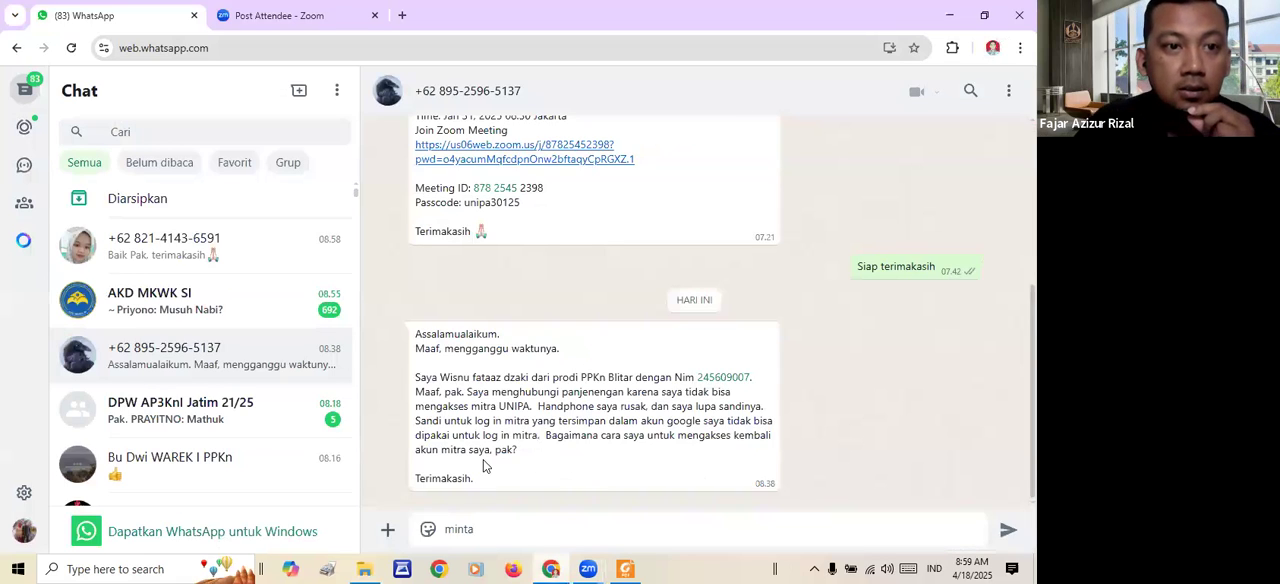
key("ctrl+t")
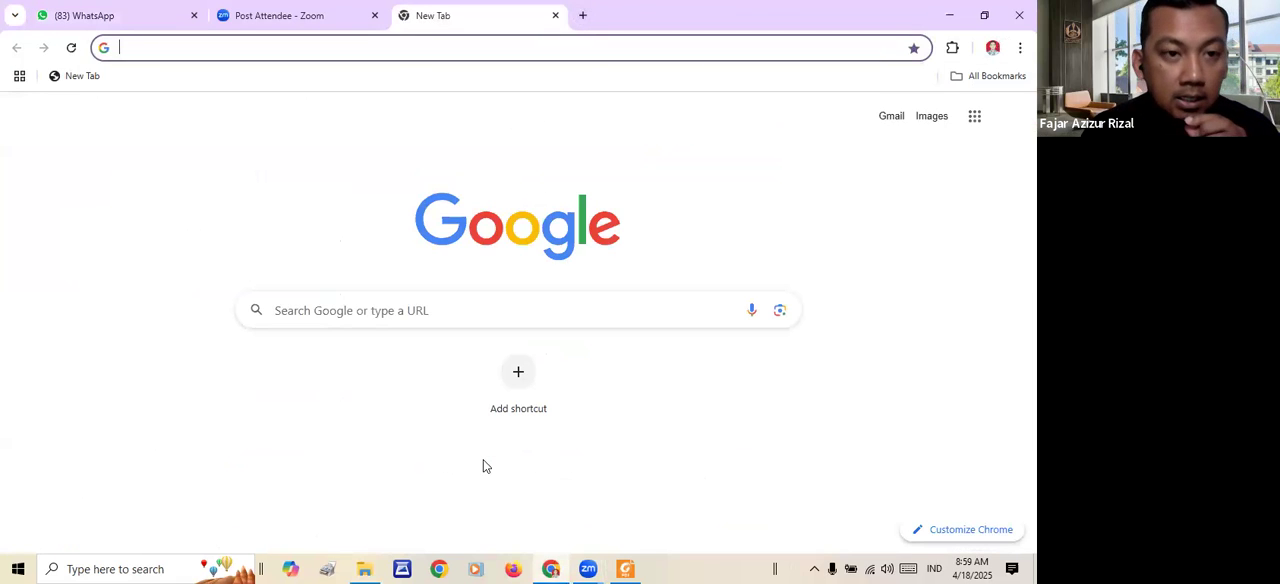
type("mitra.unipasby.ac.id/siakad/siakad/index.php?page=home")
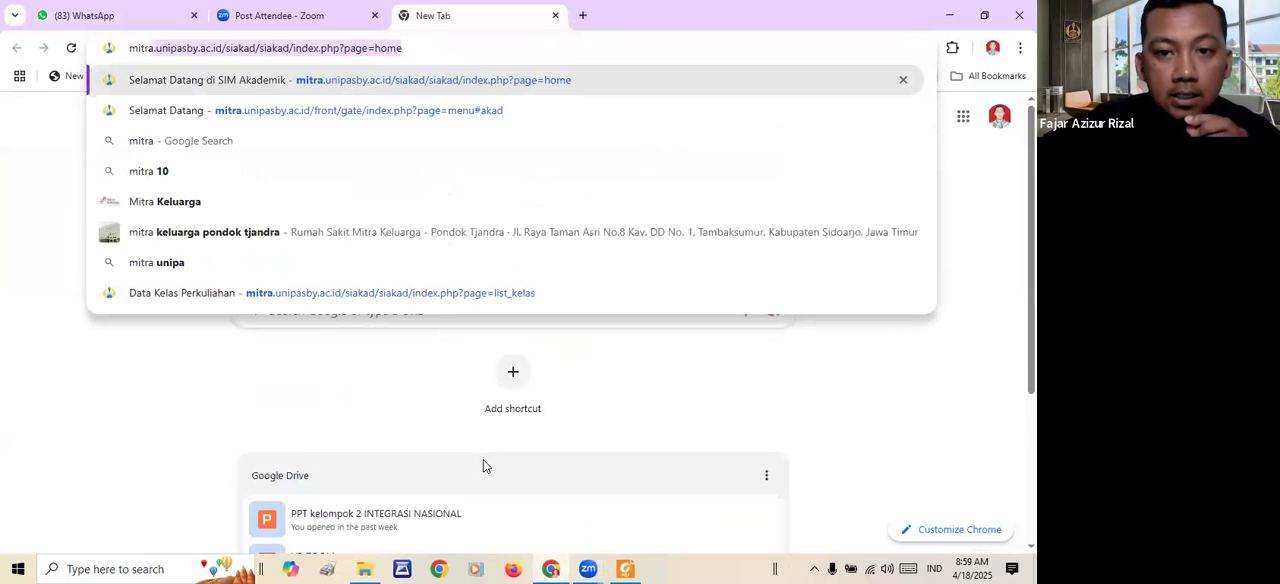
key("Down")
key("Return")
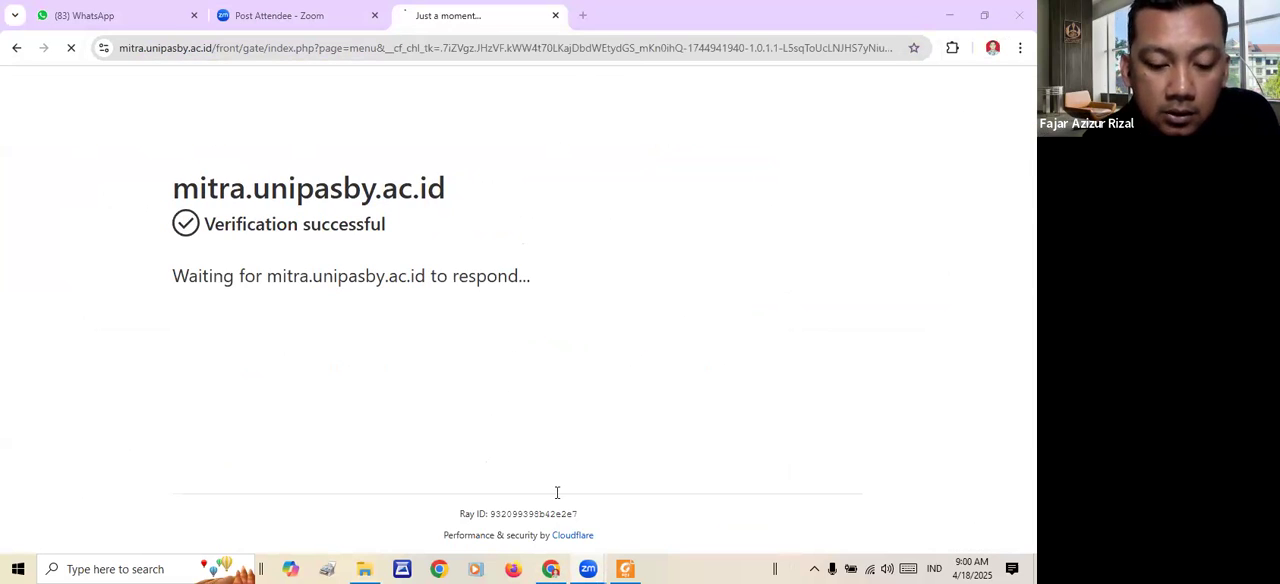
- Fill in the CAPTCHA code and log in to MITRA with the prefilled lecturer account
type("9")
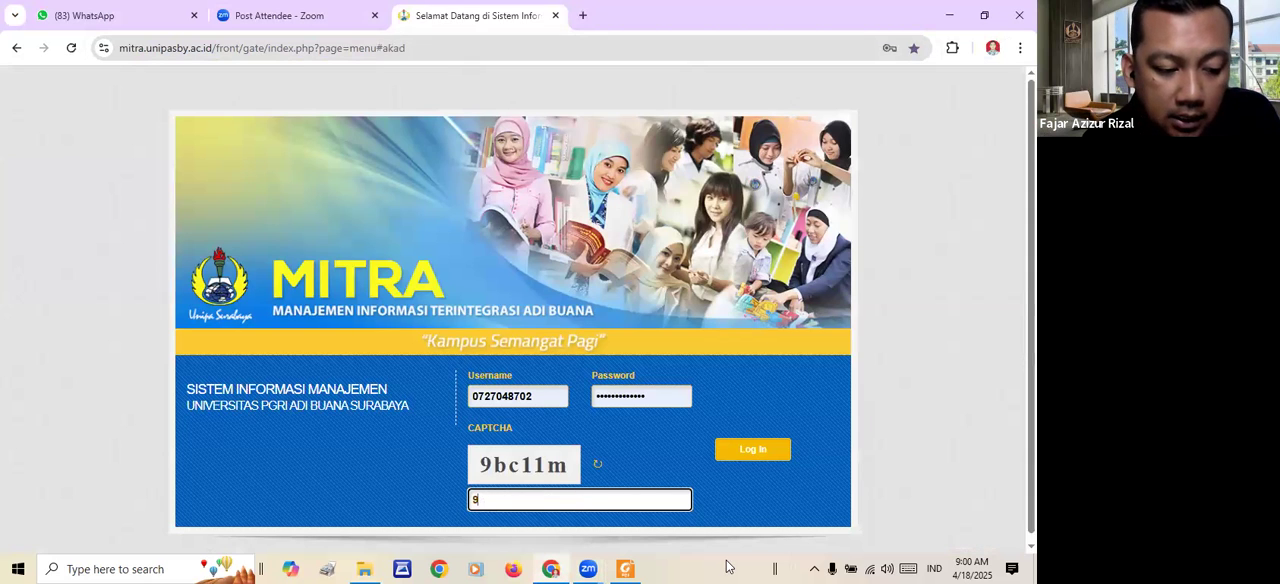
type("bc")
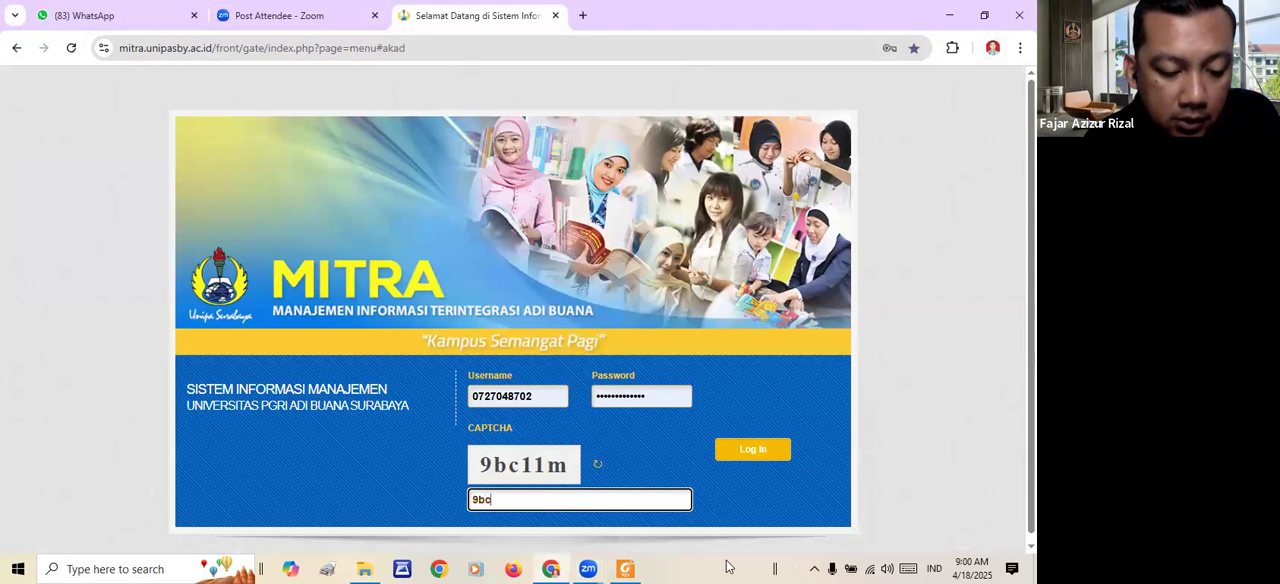
type("11m")
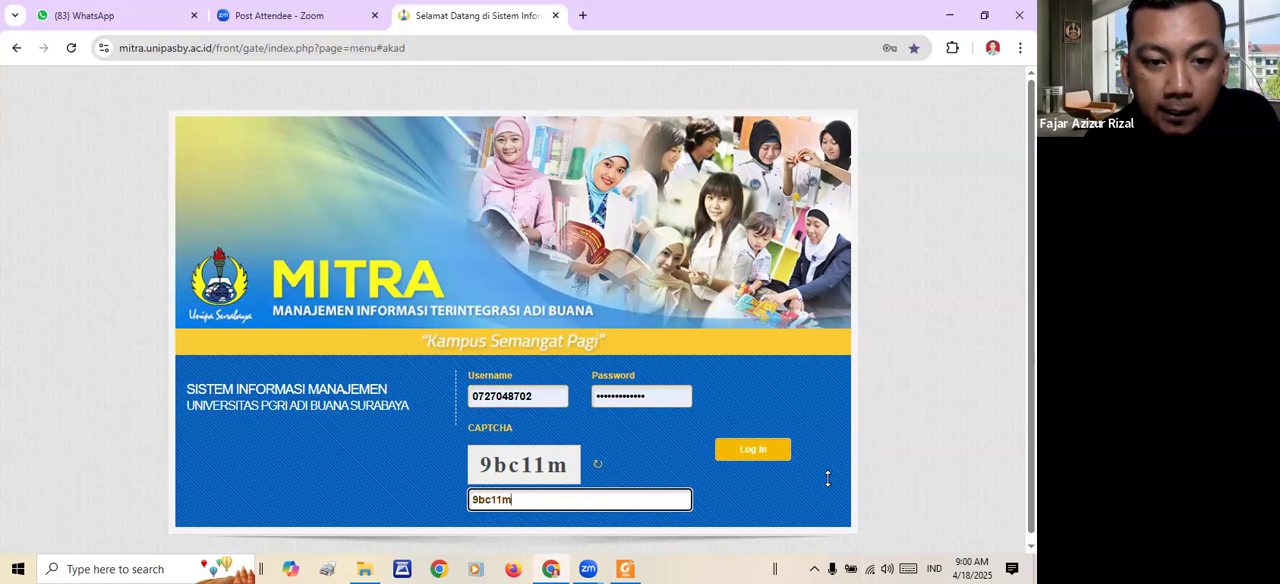
left_click(776, 453)
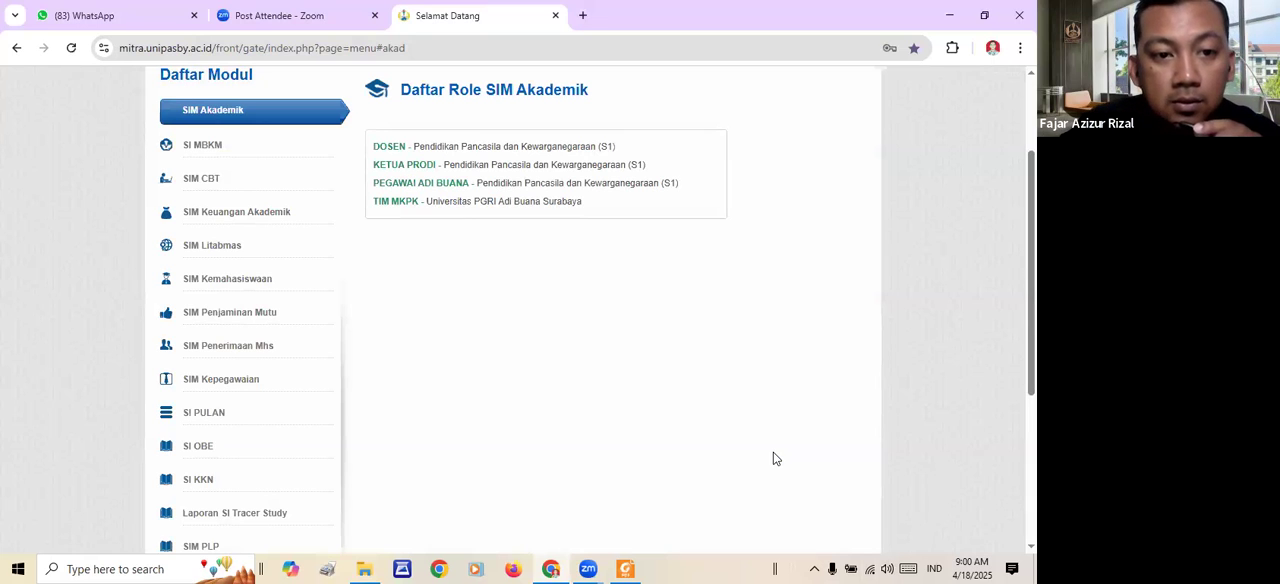
- Enter SIM Akademik with the DOSEN role and open the Dosen Wali list of advised students
left_click(397, 147)
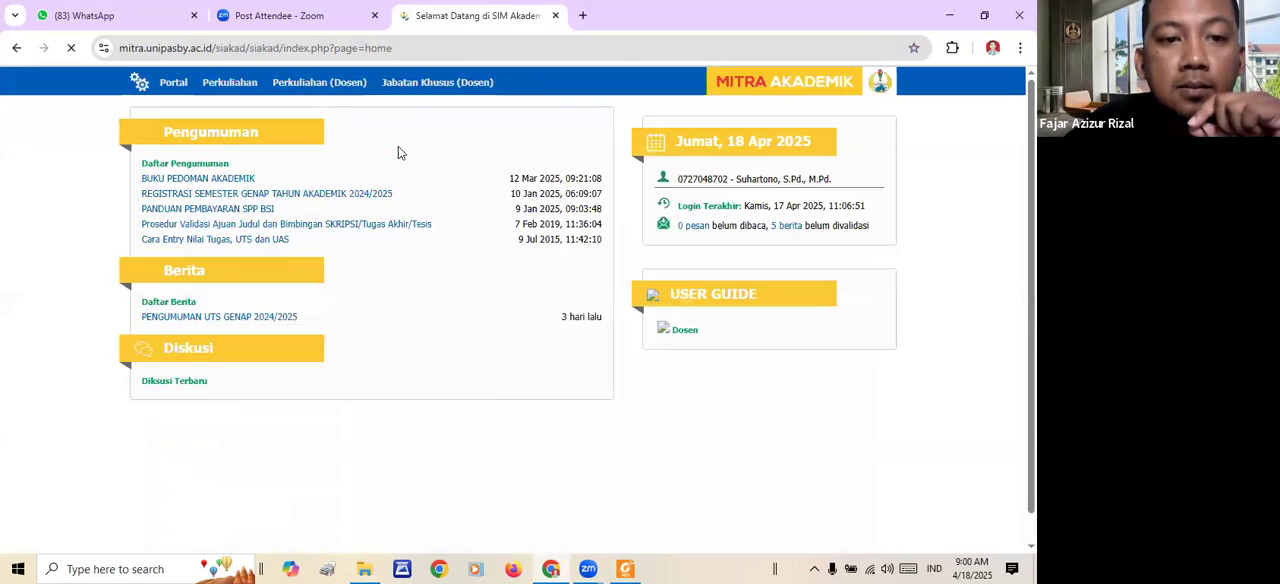
mouse_move(478, 95)
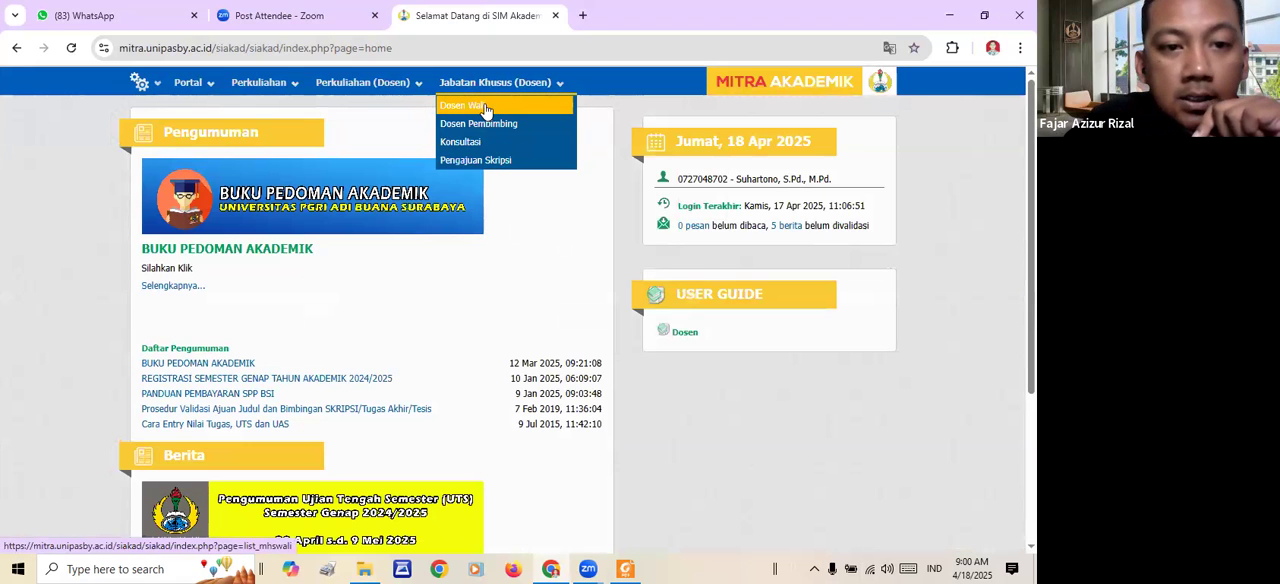
left_click(485, 109)
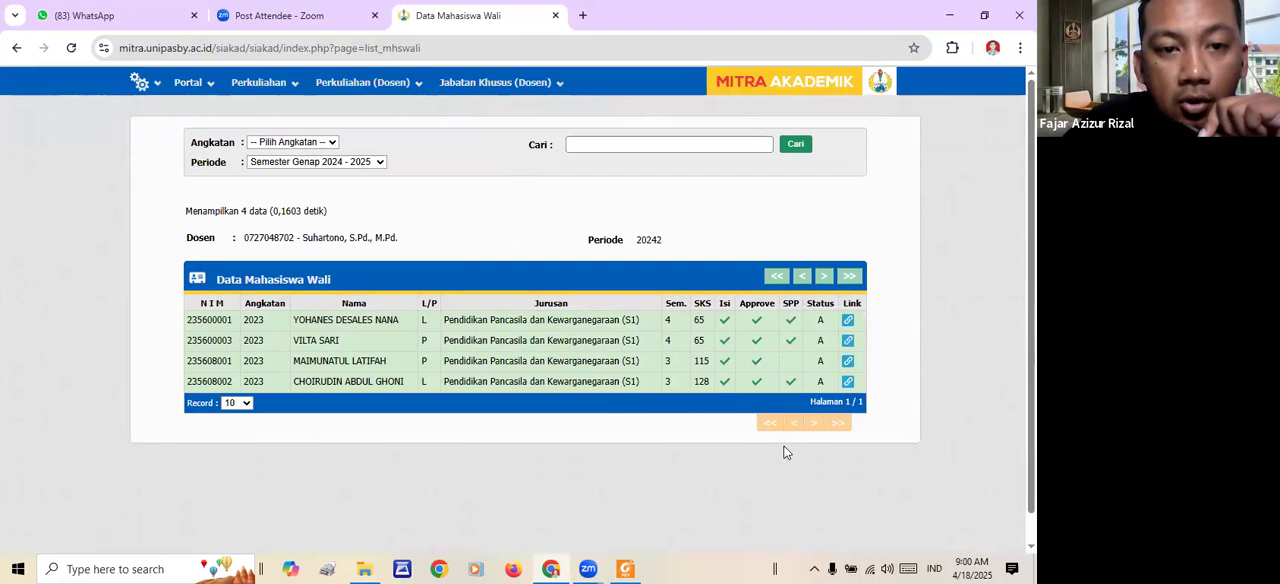
- Review the Jabatan Khusus (Dosen) options and the academic record links offered for the third advised student
left_click(487, 86)
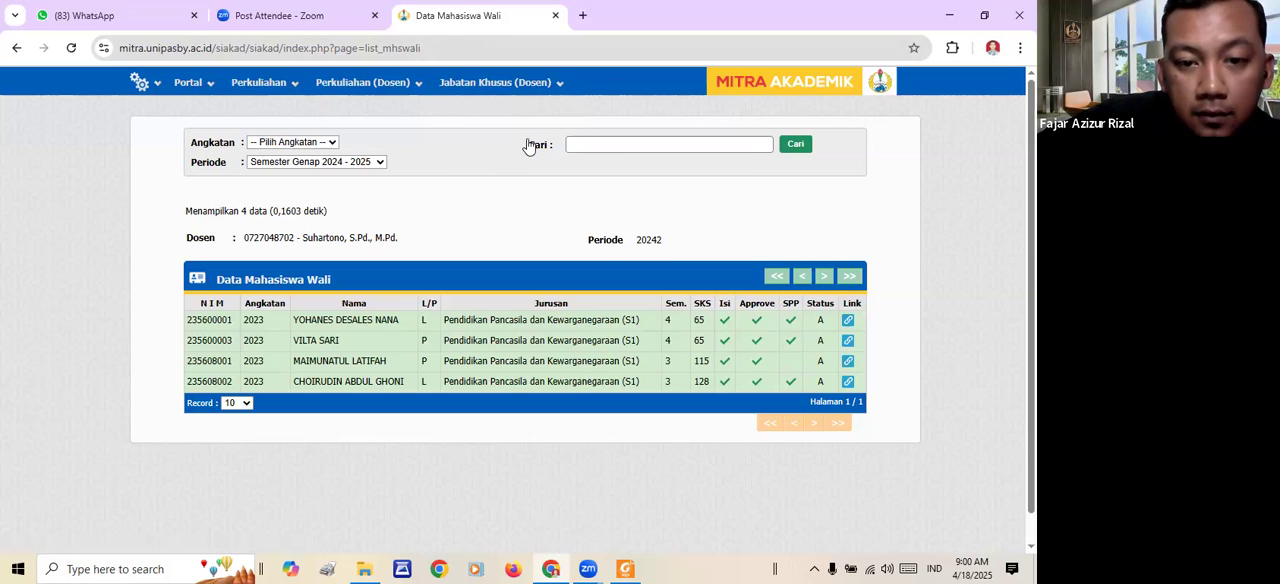
mouse_move(533, 108)
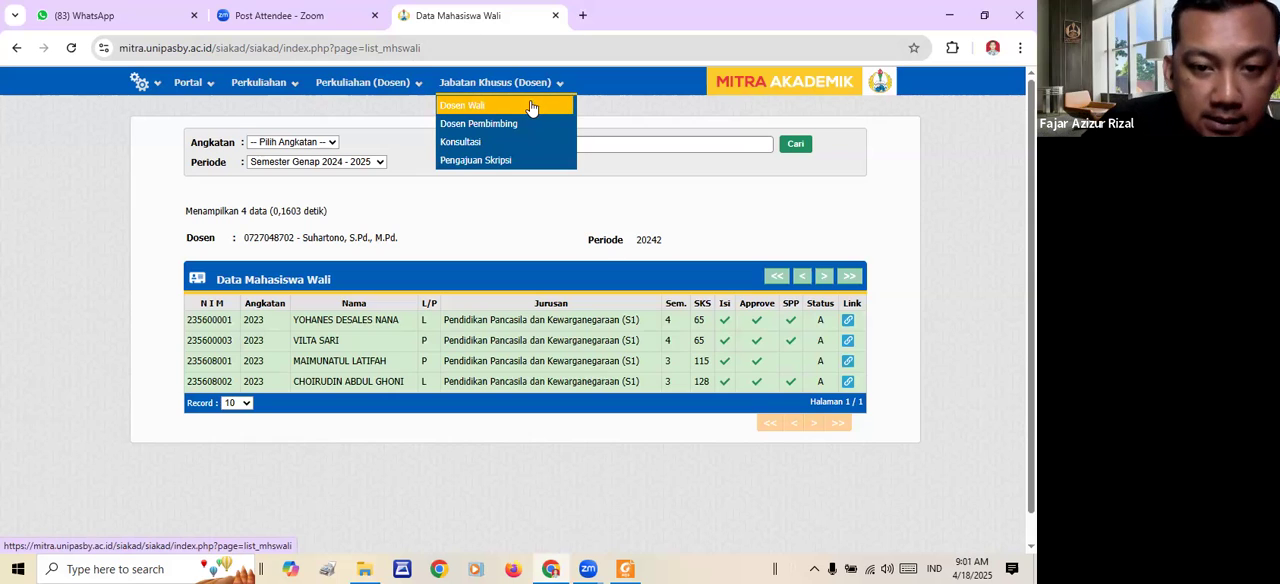
left_click(849, 361)
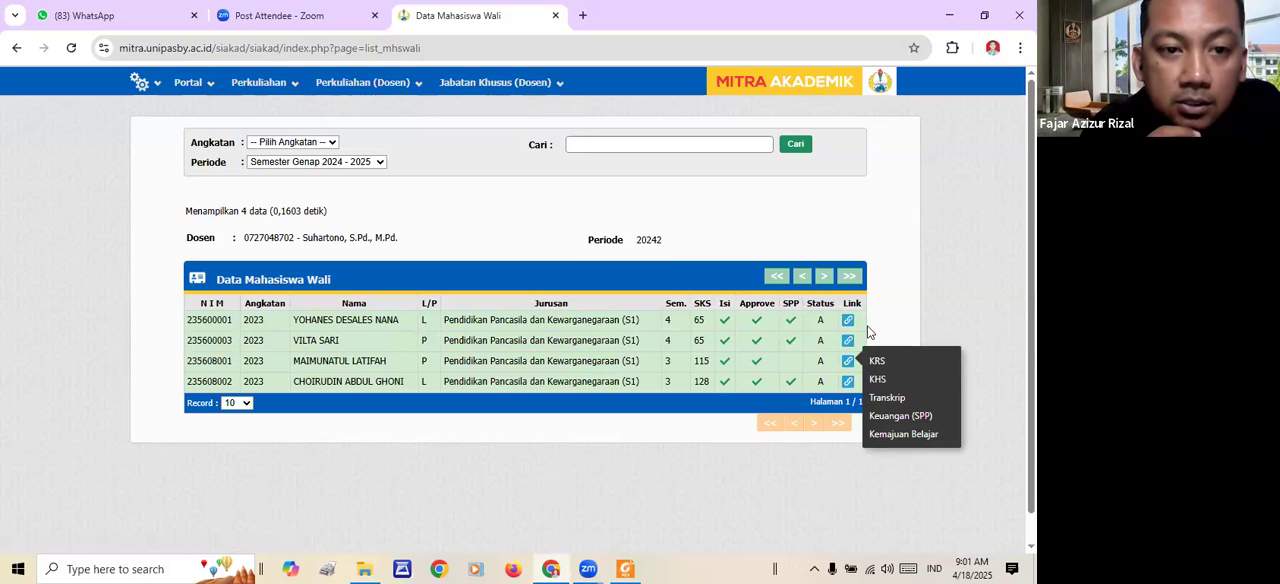
- Open the lecturer's Konsultasi page and try to show consultations with the Mahasiswa field left empty
left_click(523, 85)
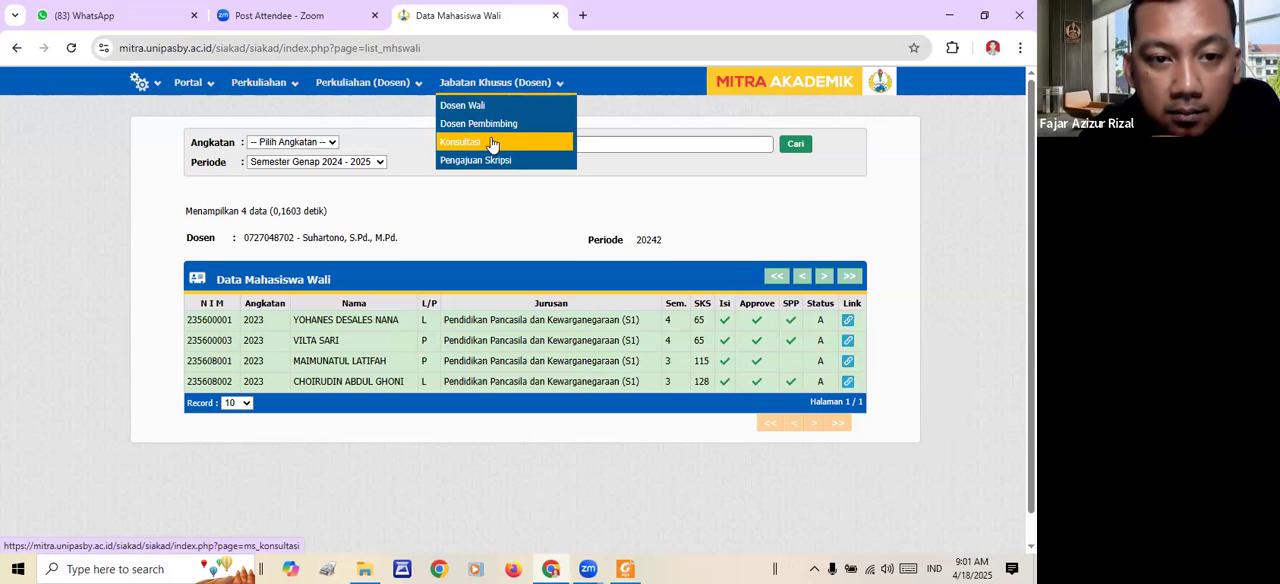
left_click(493, 142)
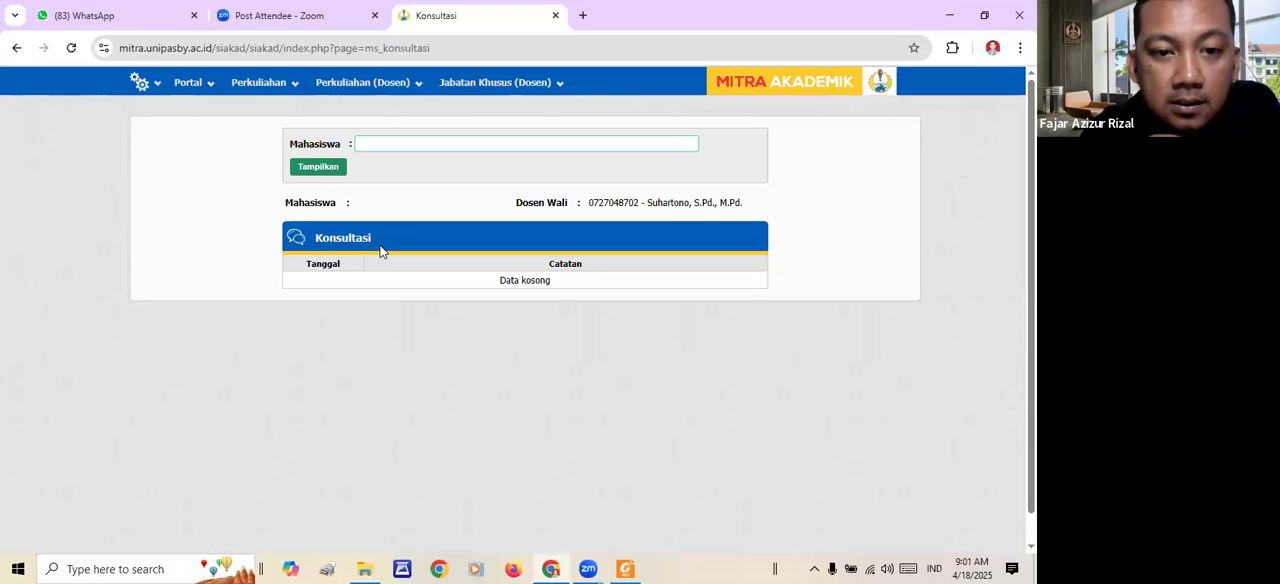
left_click(331, 172)
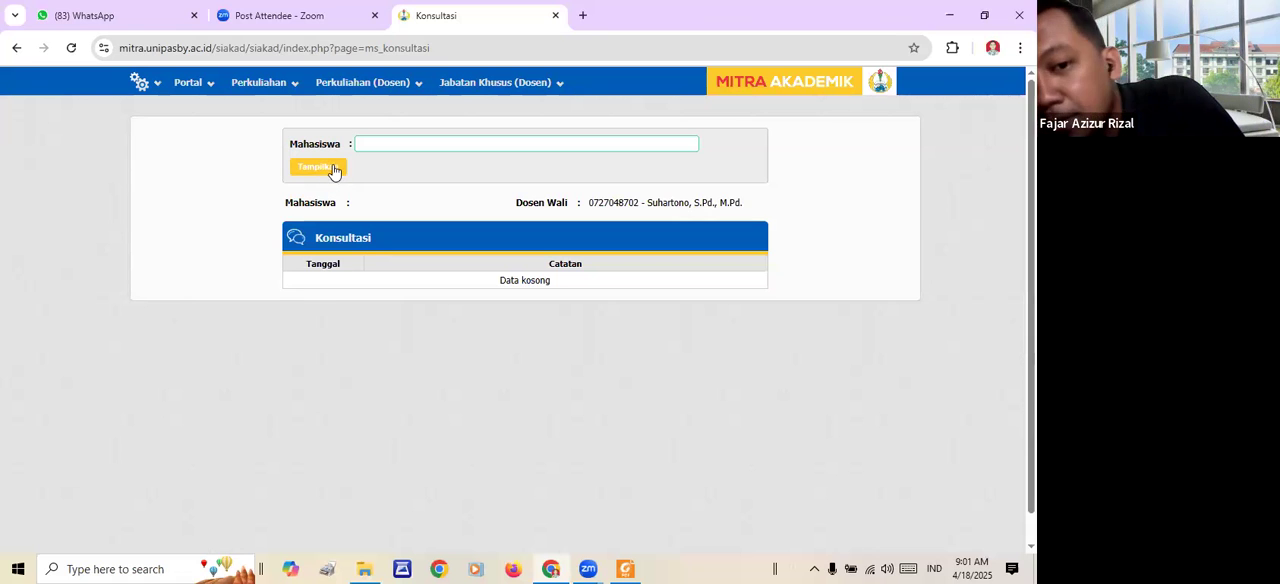
- Open the Dosen Wali list in a new tab, copy the first student's NIM, and return to the Konsultasi page
left_click(482, 86)
right_click(491, 106)
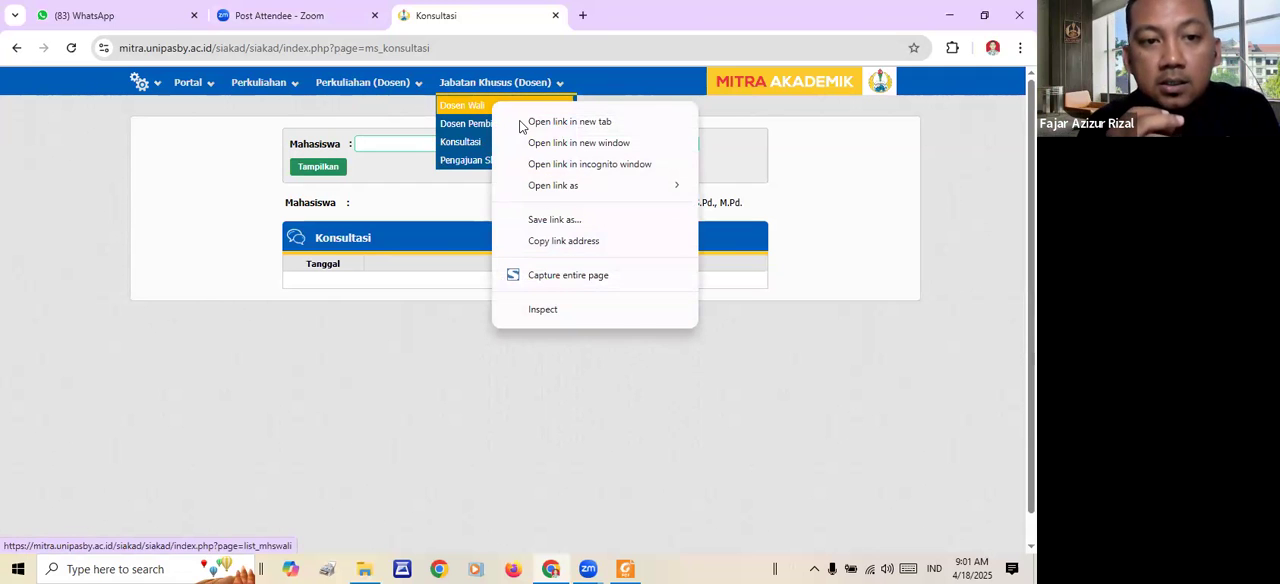
left_click(530, 123)
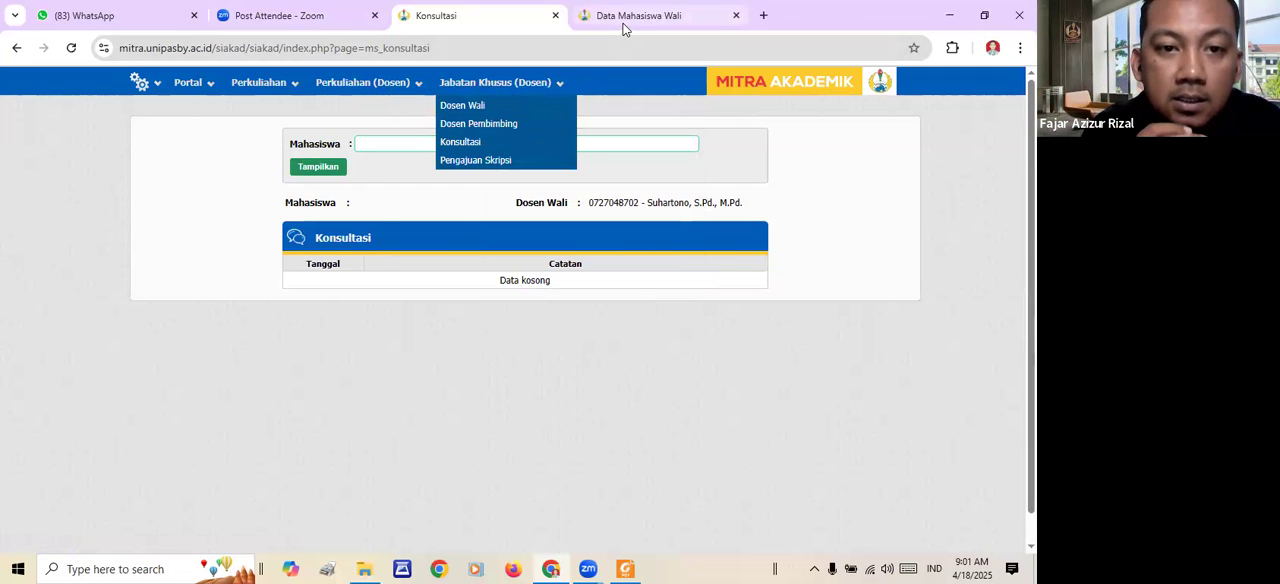
left_click(626, 20)
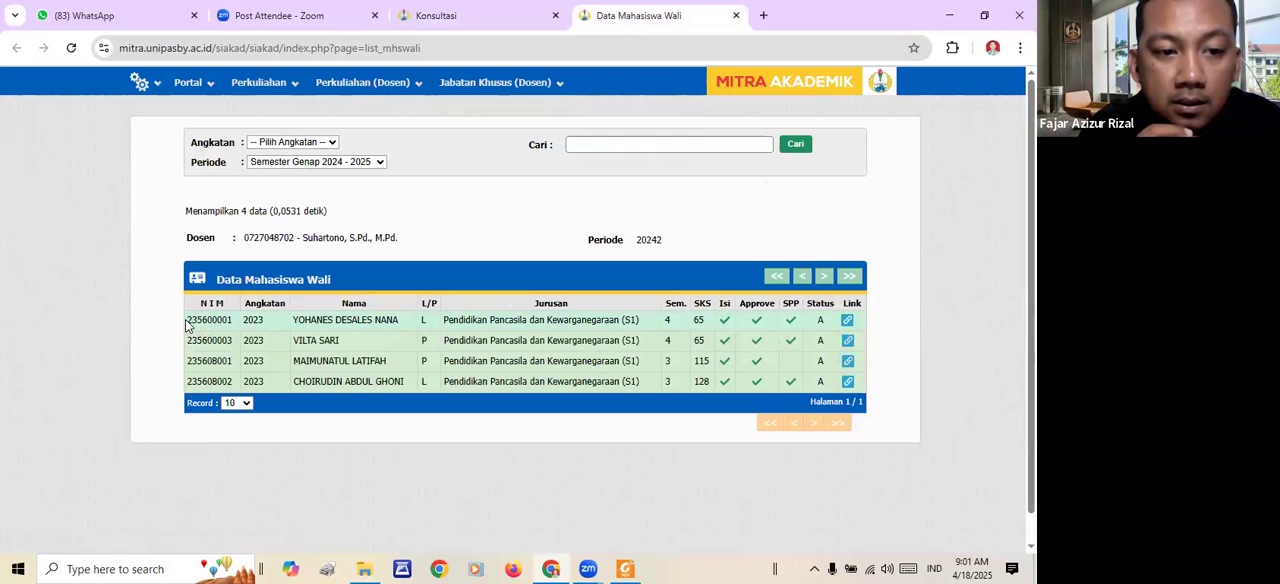
left_click_drag(188, 319, 236, 321)
key("ctrl+c")
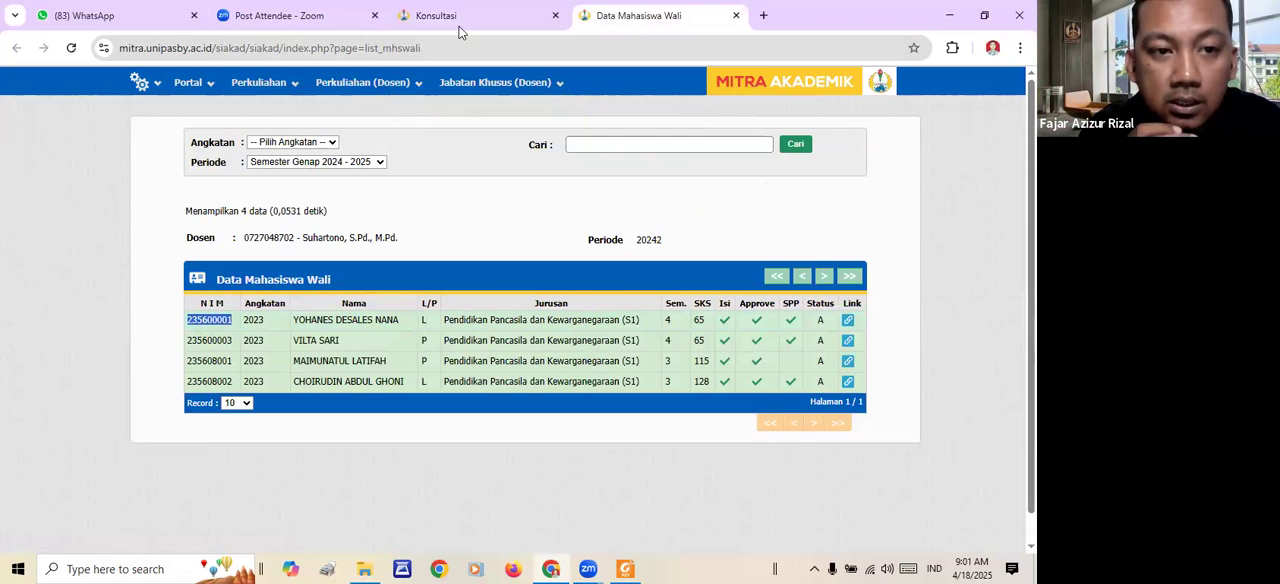
left_click(463, 204)
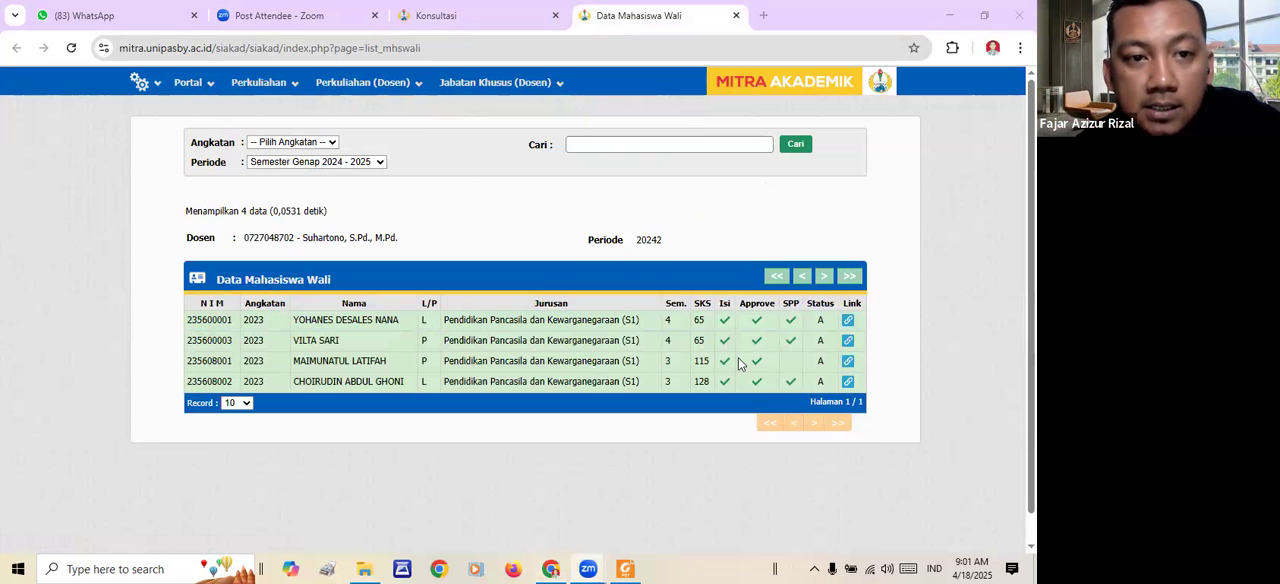
left_click(502, 9)
- Try to show the student's consultations using only the pasted NIM, without choosing the matching student suggestion
right_click(448, 423)
scroll(448, 423, "up", 5)
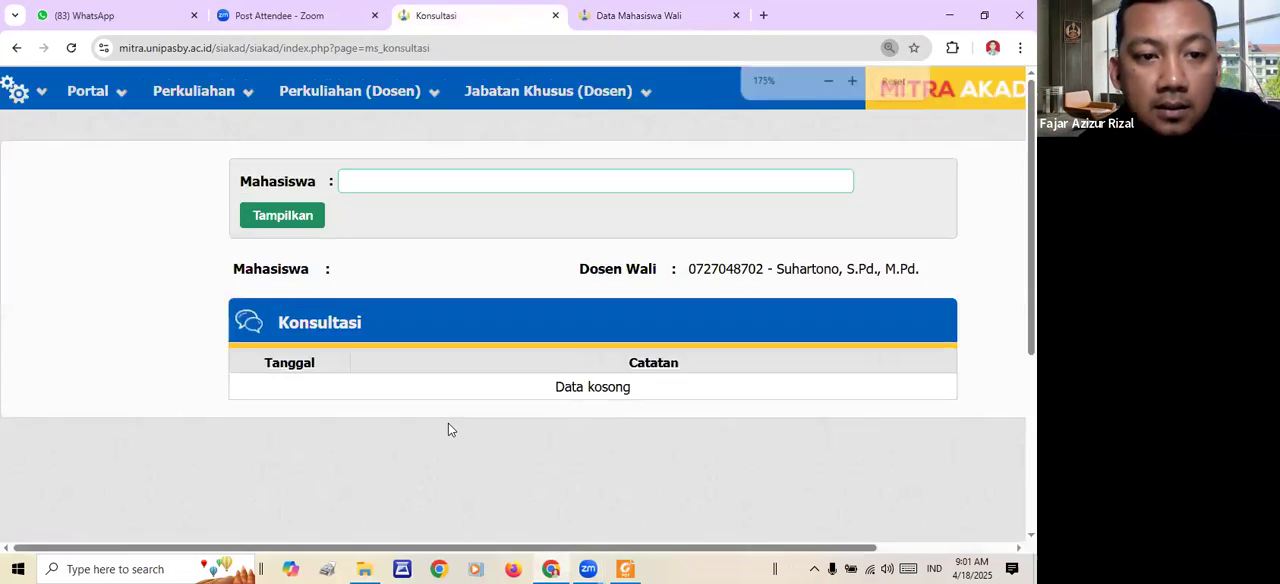
right_click(443, 291)
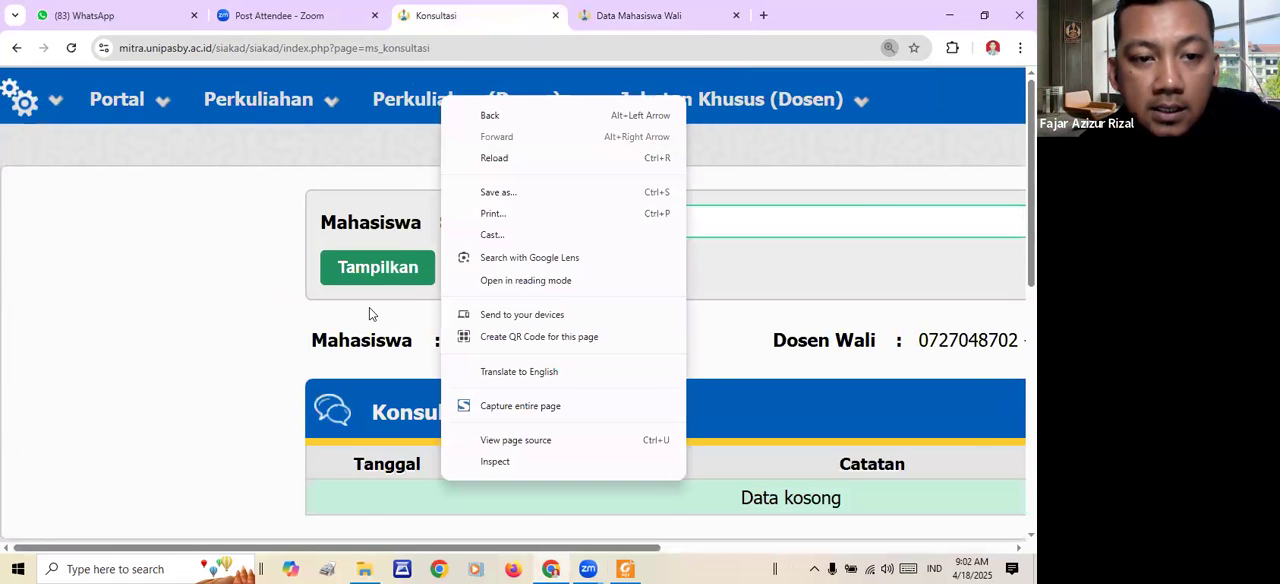
scroll(369, 308, "down", 7)
left_click(415, 129)
key("ctrl+v")
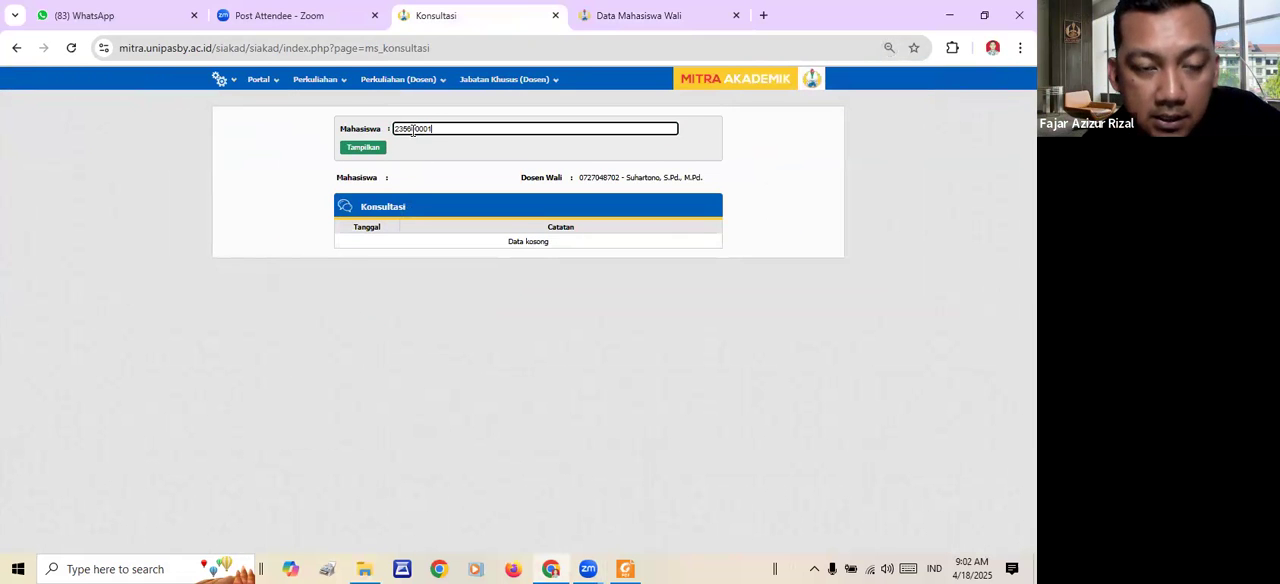
left_click(380, 150)
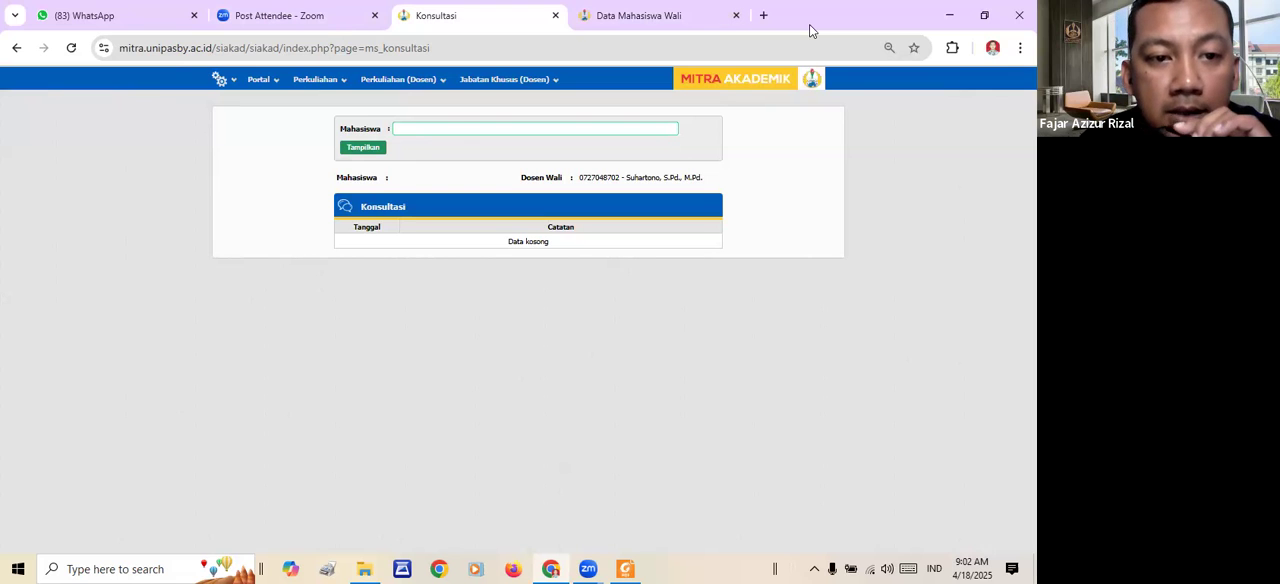
- Paste the NIM into the Mahasiswa field, choose the matching student suggestion, and display that student's Konsultasi entries
left_click(461, 128)
key("ctrl+v")
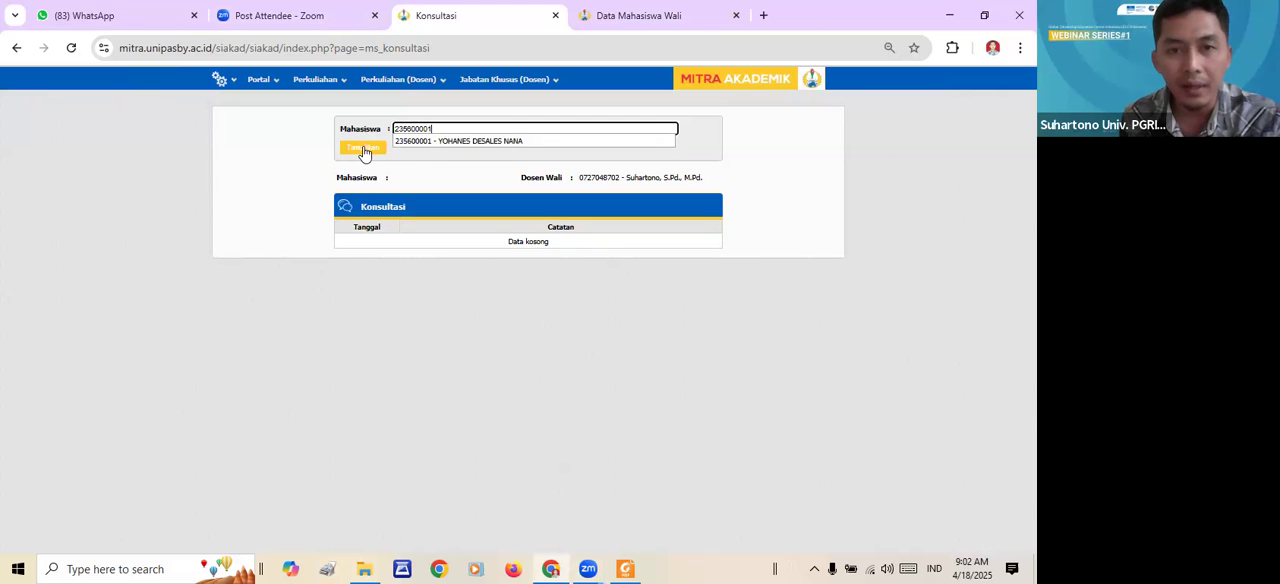
left_click(430, 142)
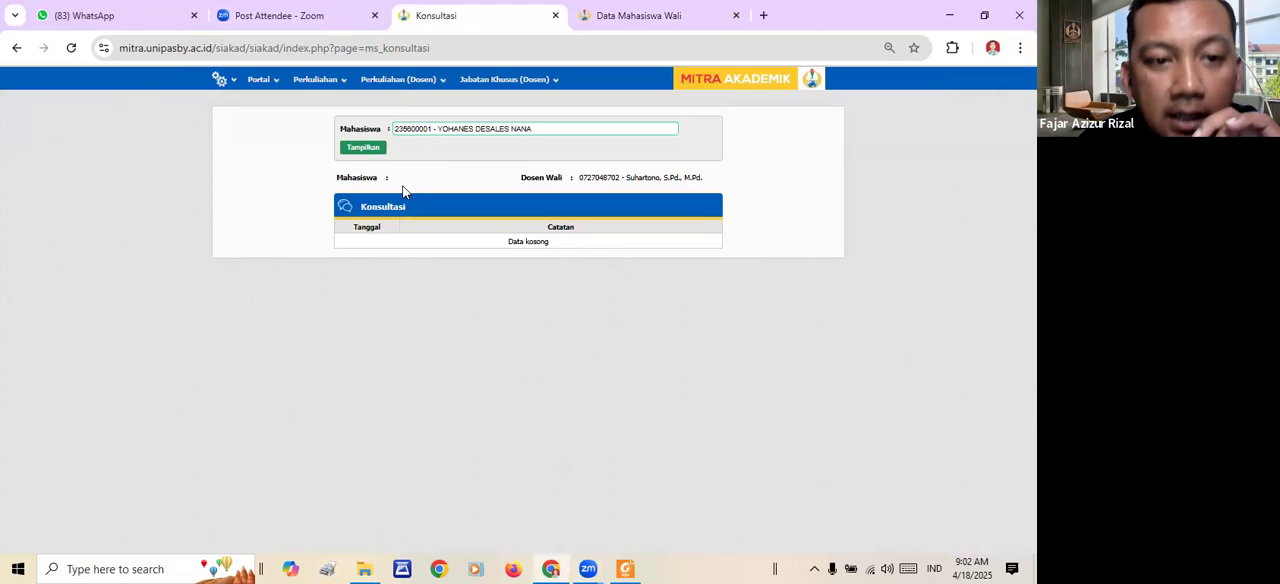
left_click(373, 150)
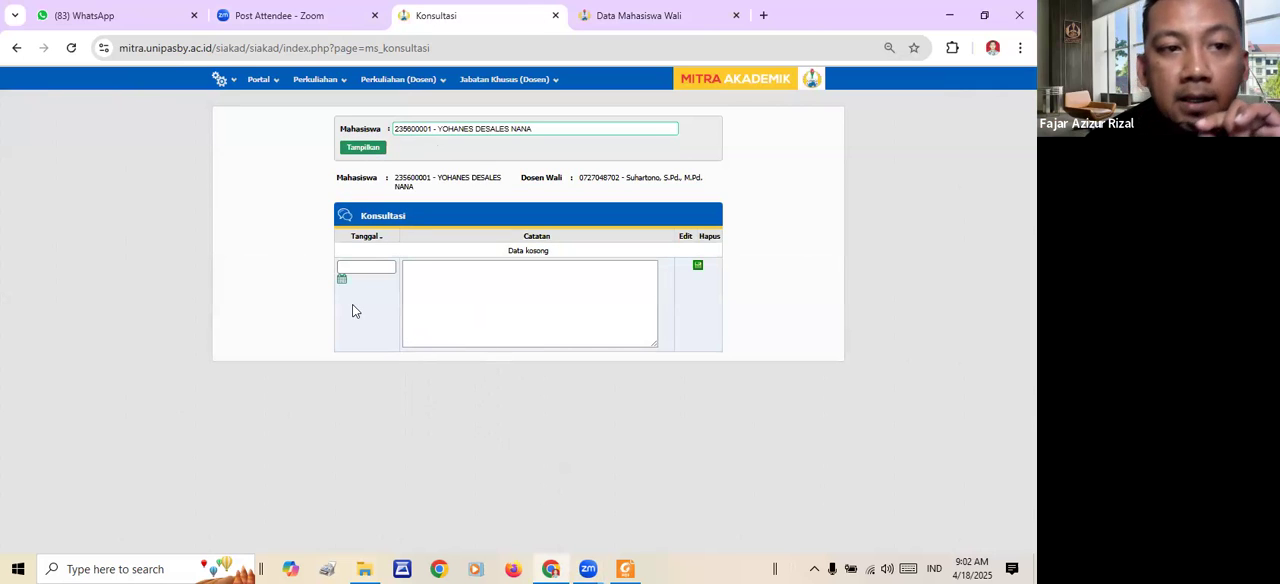
- Point out the Tanggal and Catatan fields of the blank Konsultasi entry by placing the cursor in each
left_click(350, 267)
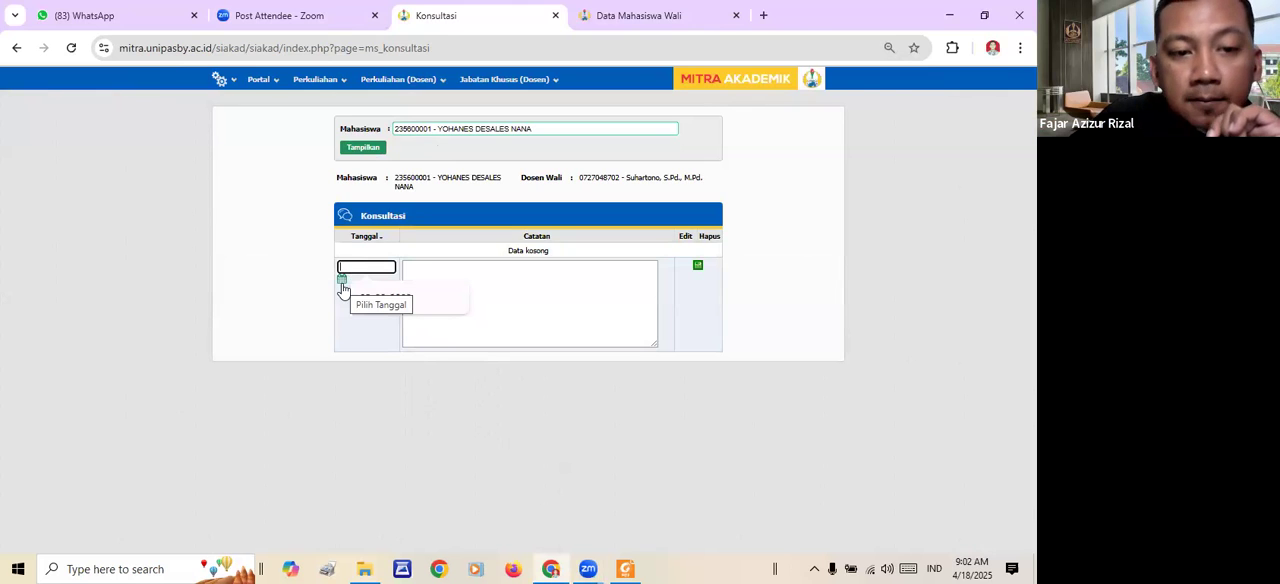
left_click(516, 287)
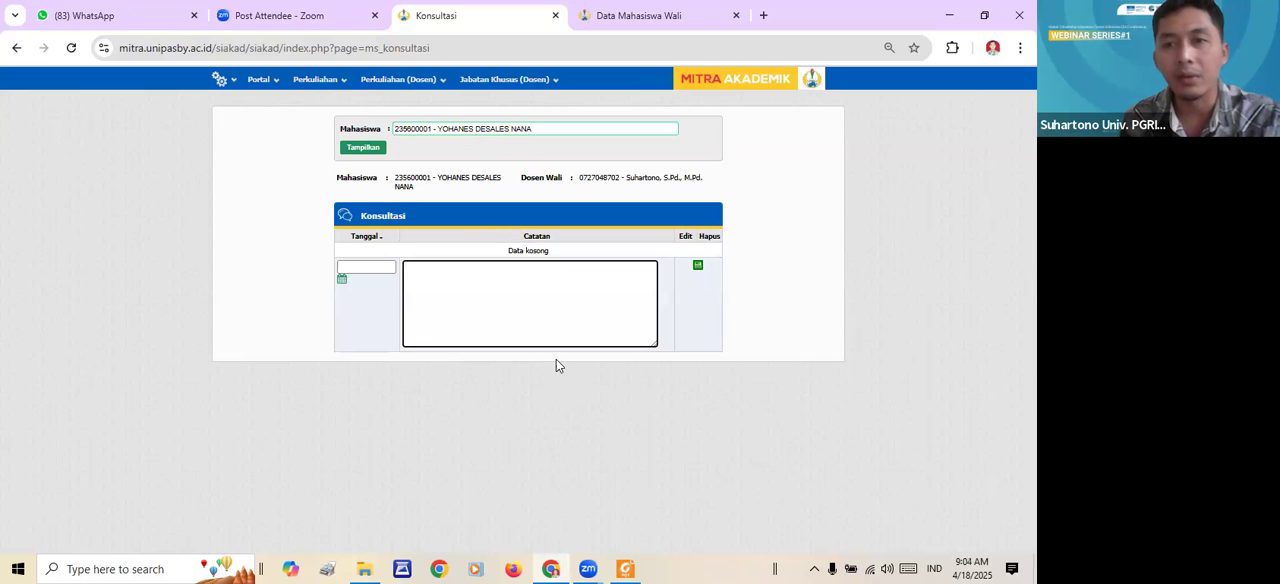
- Set the Data Mahasiswa Wali list to show 200 records per page and return to the Konsultasi page
left_click(596, 12)
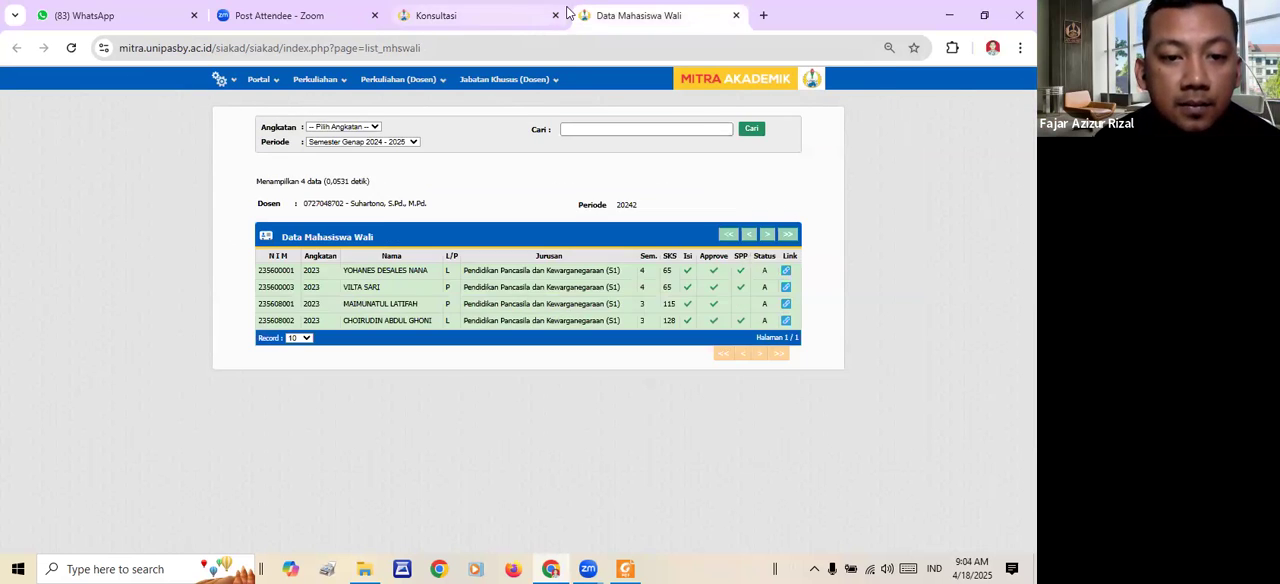
left_click(566, 12)
left_click(604, 15)
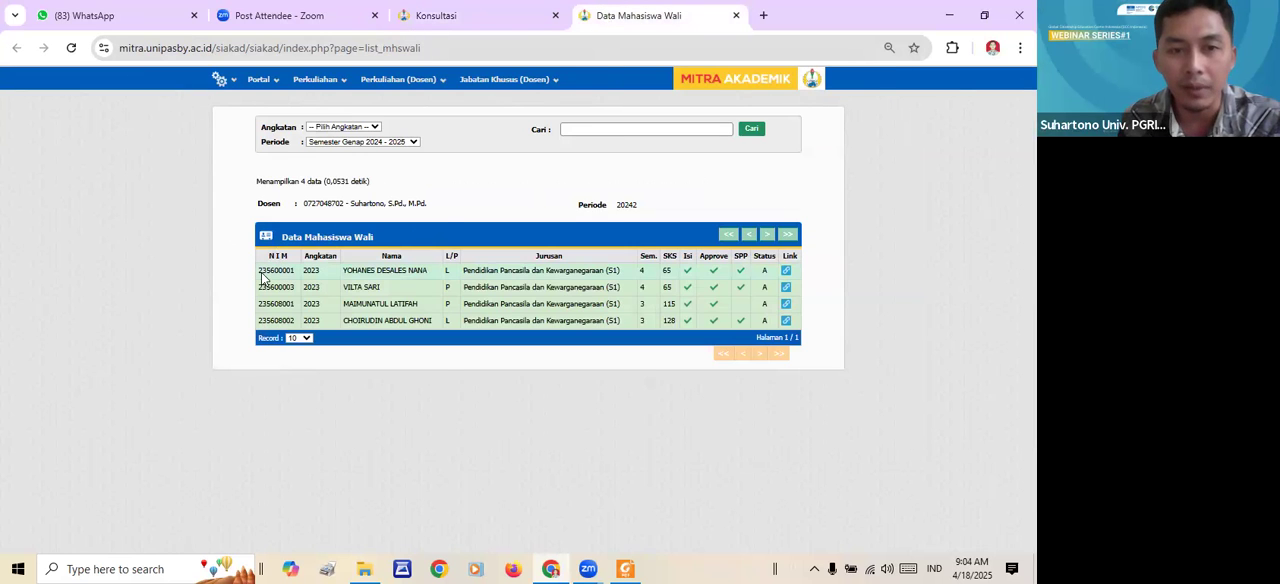
left_click(307, 340)
key("End")
key("Return")
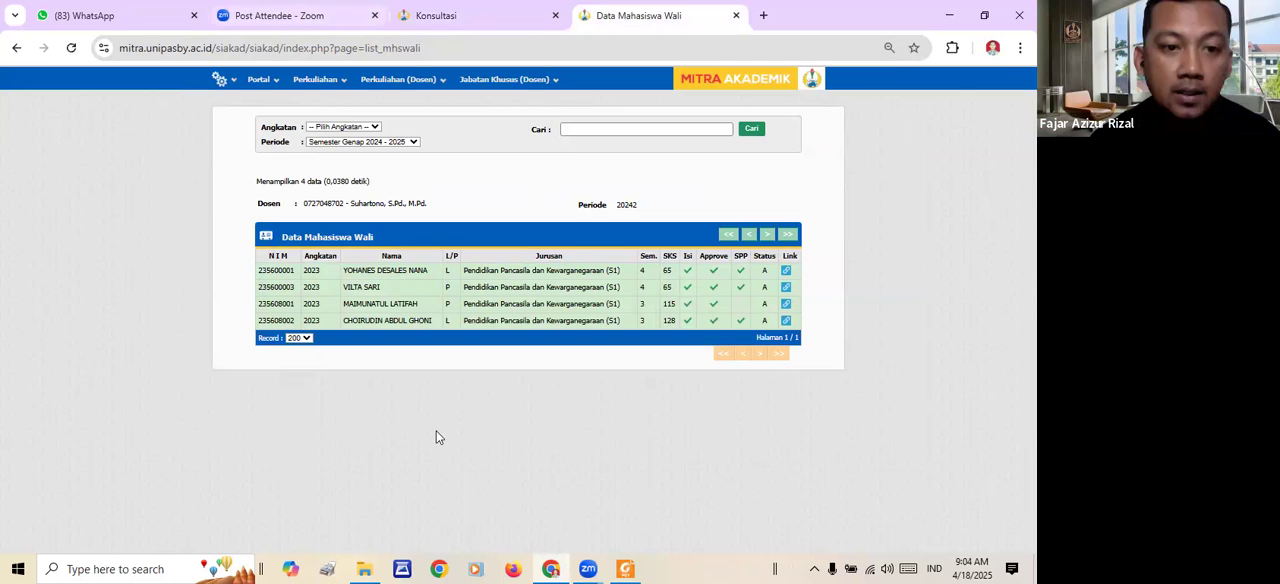
left_click(485, 12)
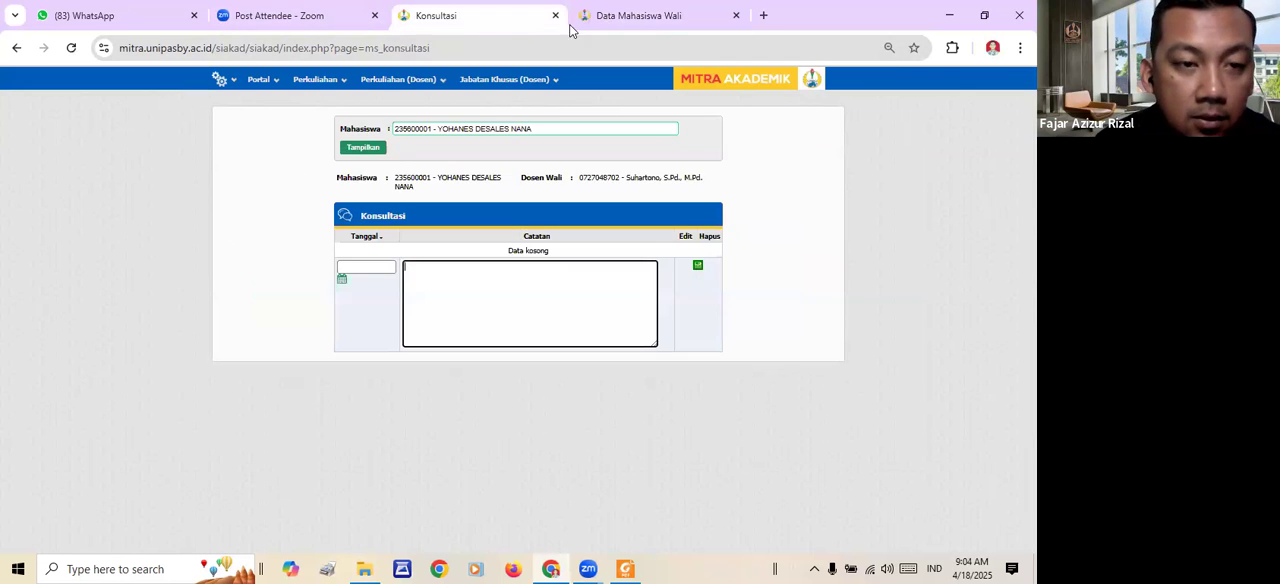
left_click(947, 67)
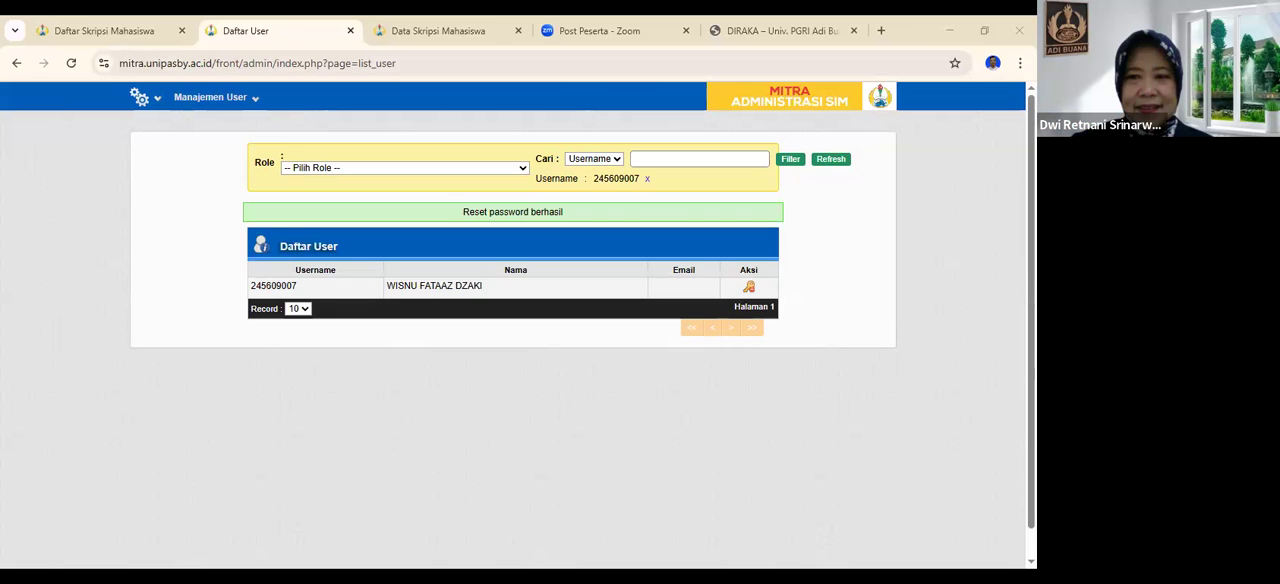
left_click(263, 82)
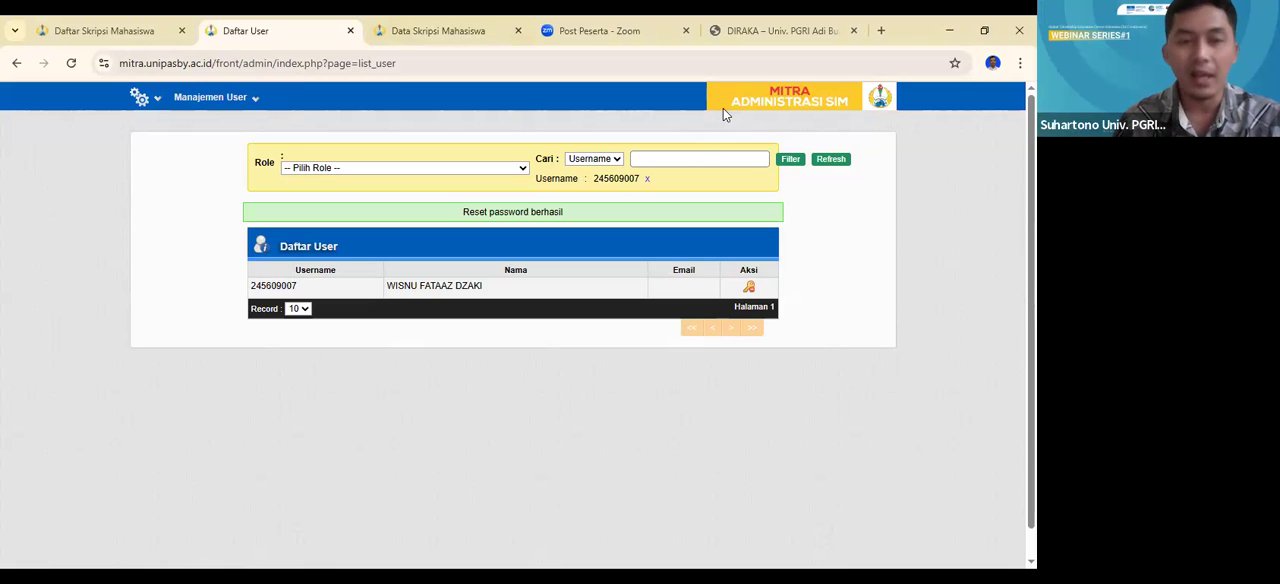
left_click(753, 66)
left_click(930, 197)
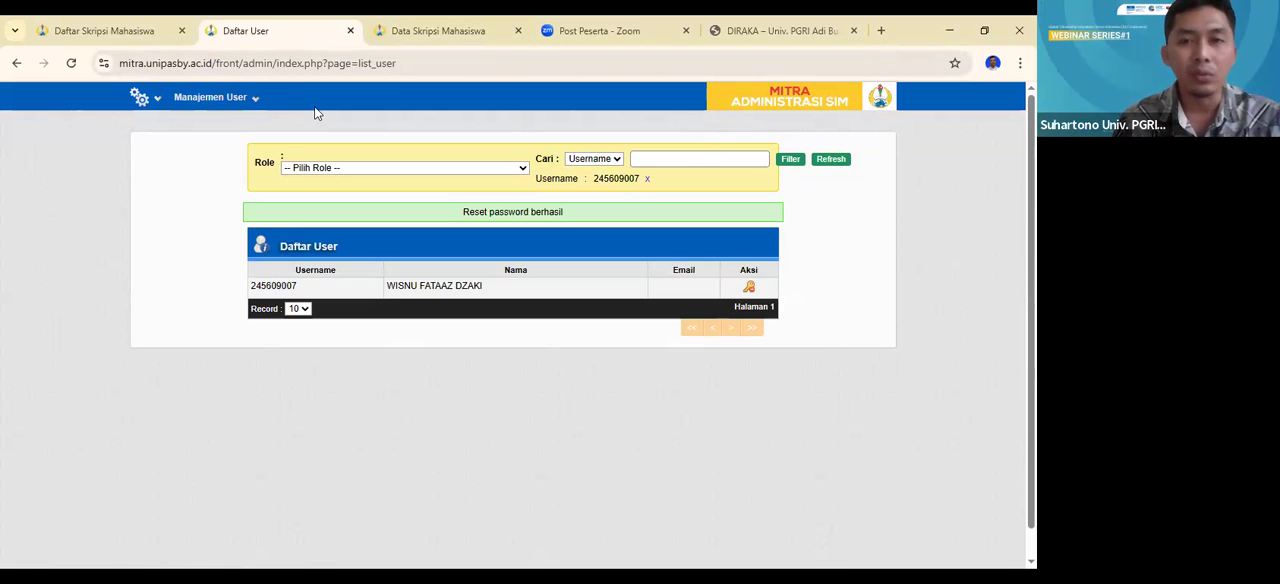
- Find the open Data Skripsi Mahasiswa record, show its Skripsi details, and return to the thesis list
left_click(146, 36)
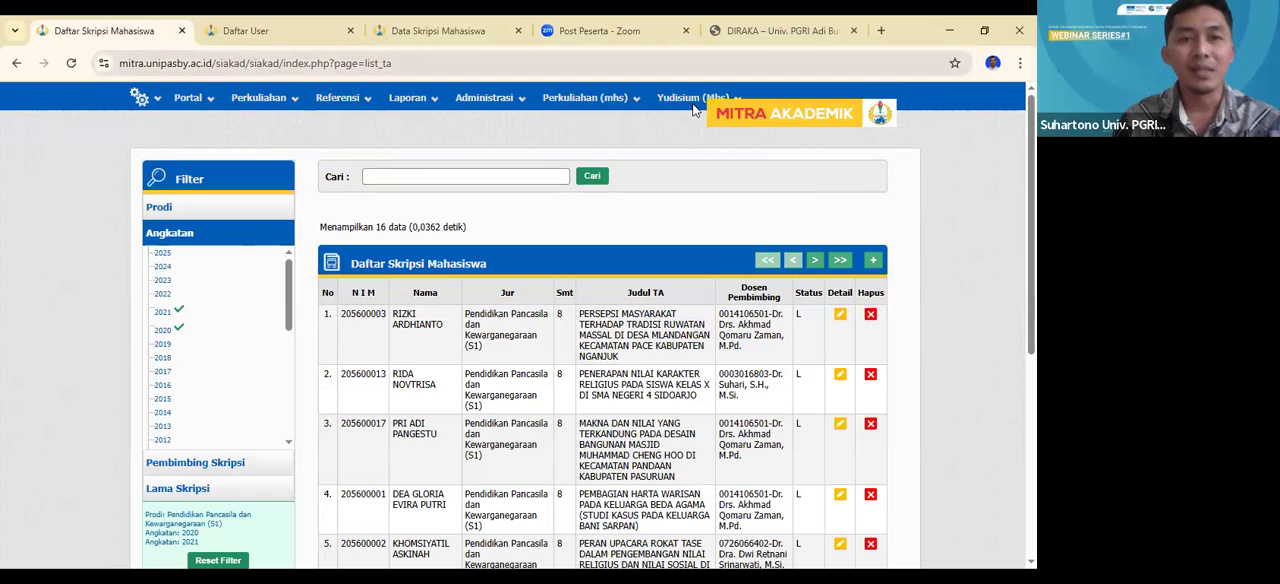
key("ctrl+shift+Tab")
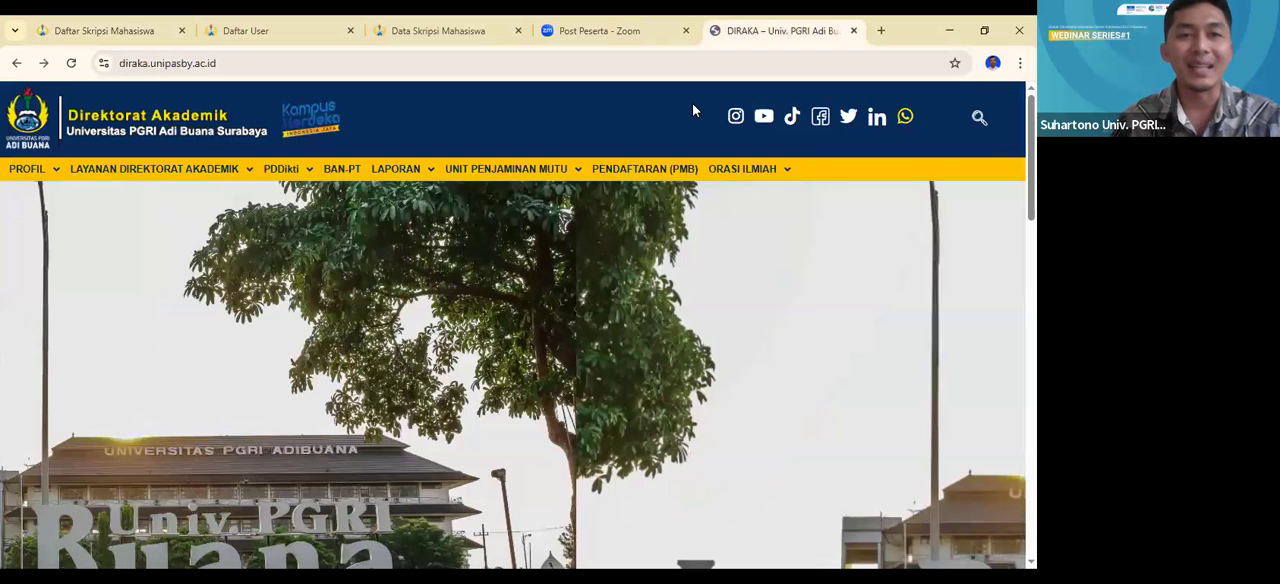
key("ctrl+shift+Tab")
key("ctrl+shift+Tab")
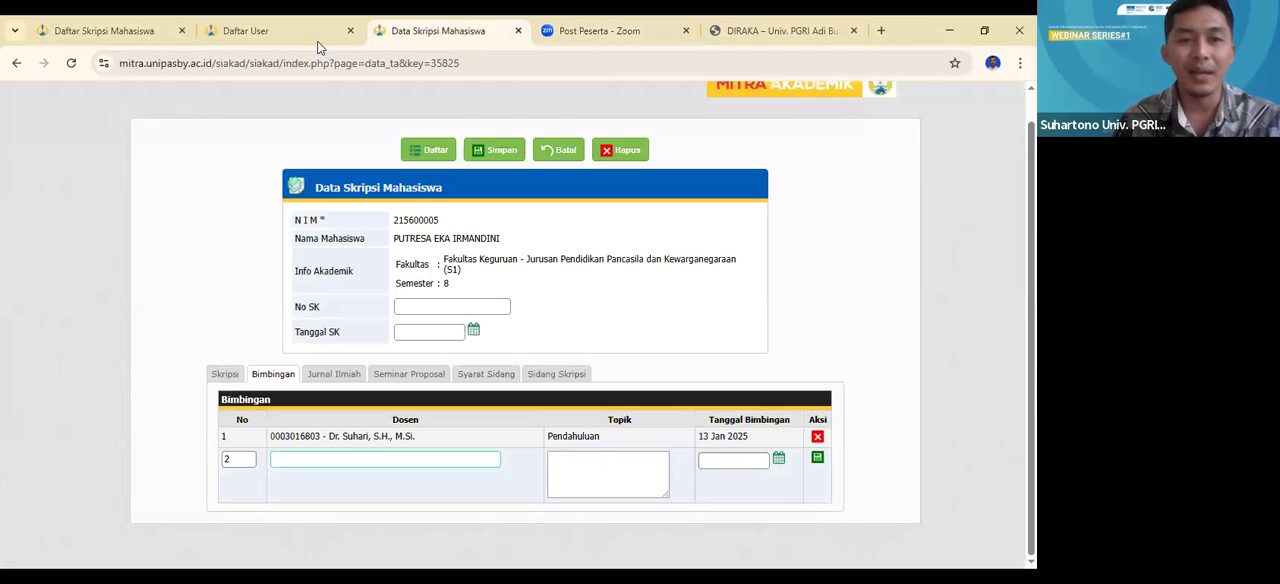
key("ctrl+shift+Tab")
key("ctrl+Tab")
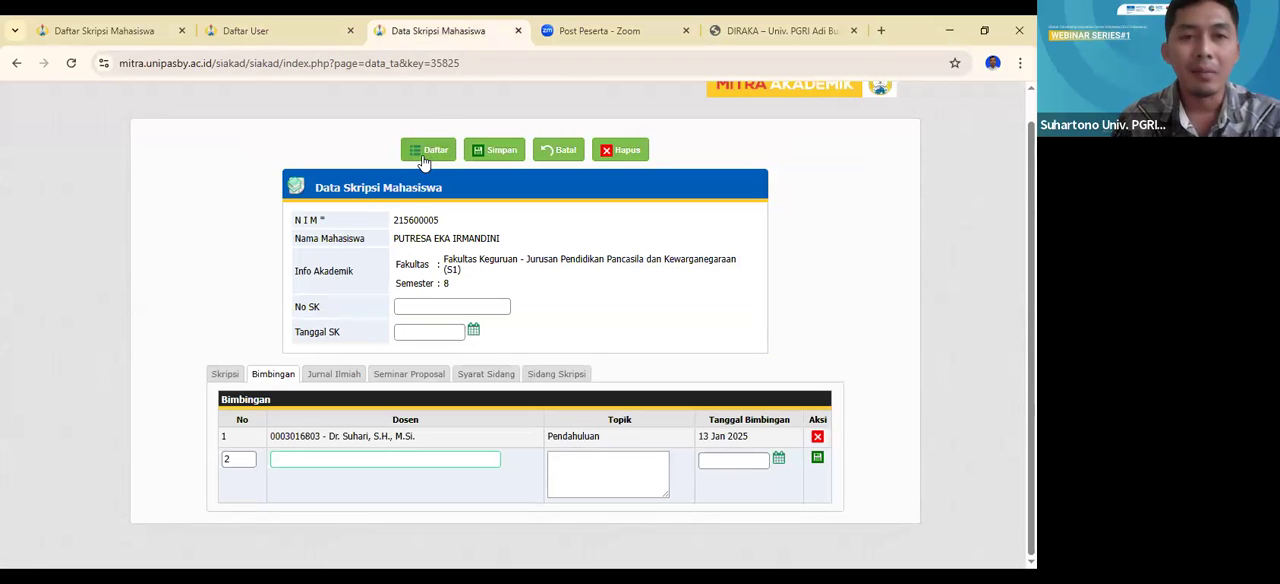
left_click(226, 378)
scroll(437, 280, "down", 2)
scroll(437, 280, "up", 3)
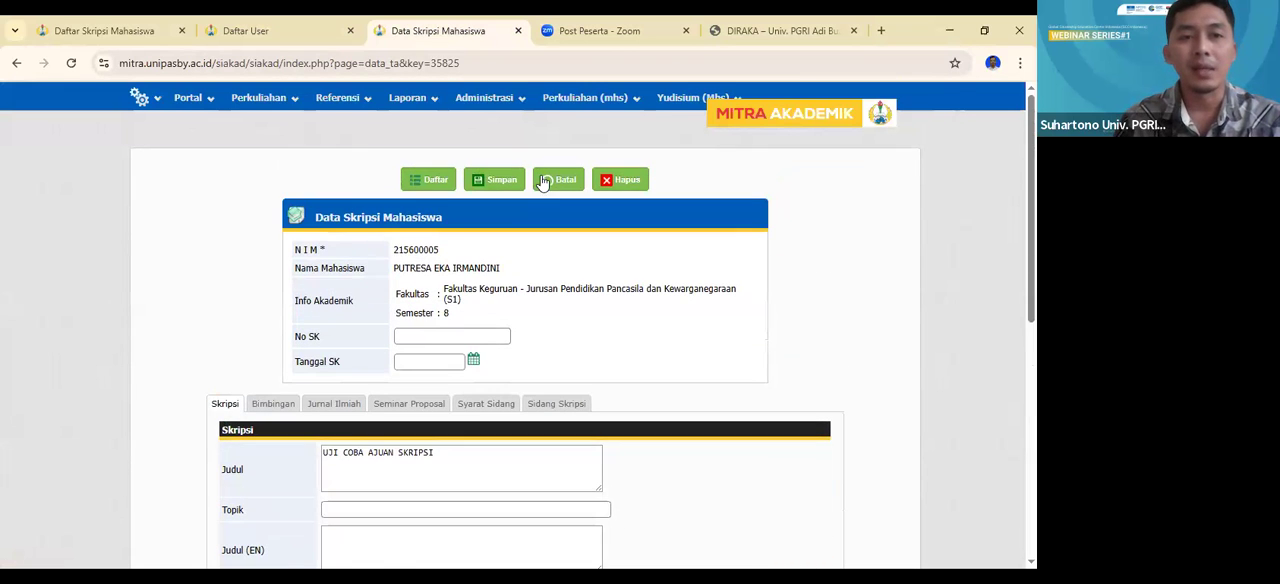
left_click(424, 188)
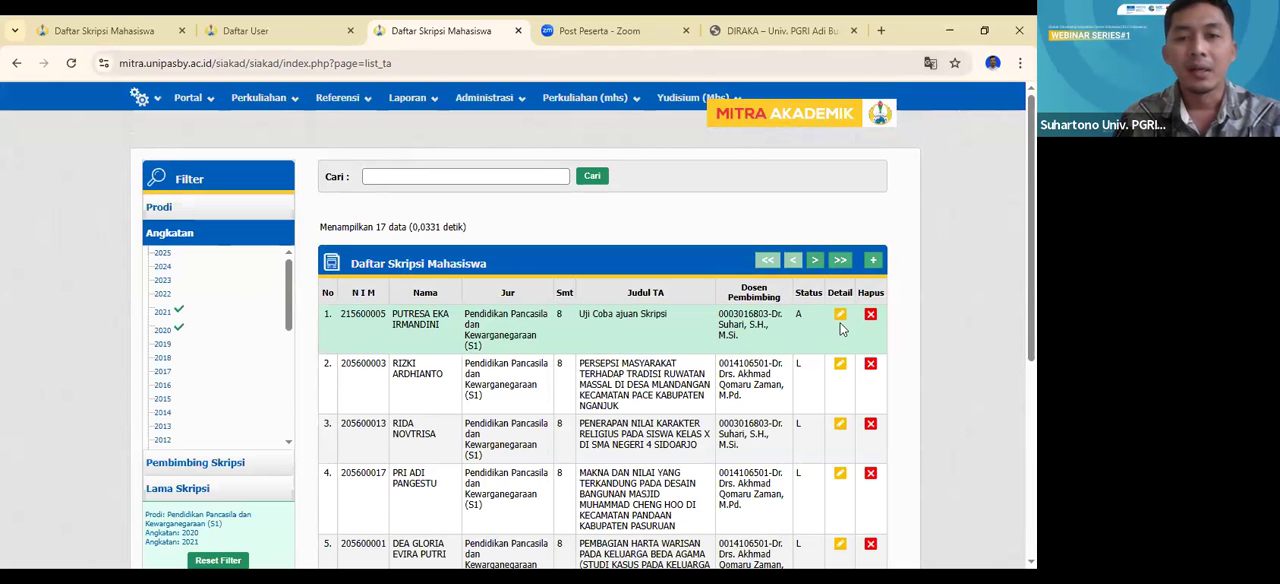
- Edit the "Uji Coba ajuan Skripsi" thesis record, clear its Dosen Pemb.1 field, and save the change
left_click(840, 314)
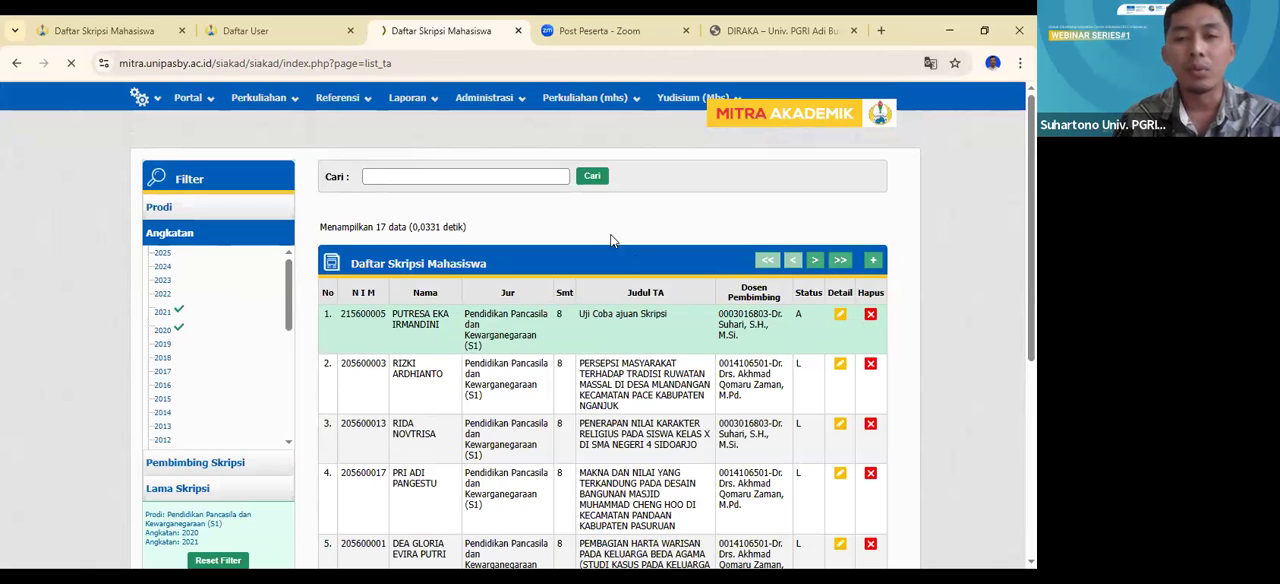
left_click(577, 188)
scroll(469, 337, "down", 5)
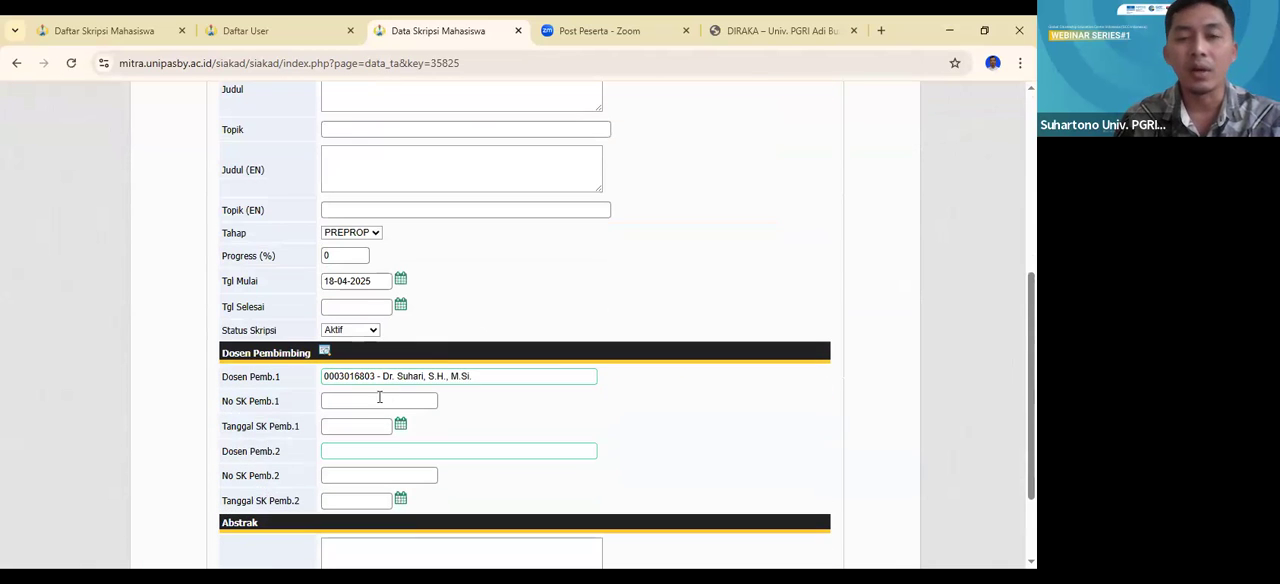
triple_click(407, 379)
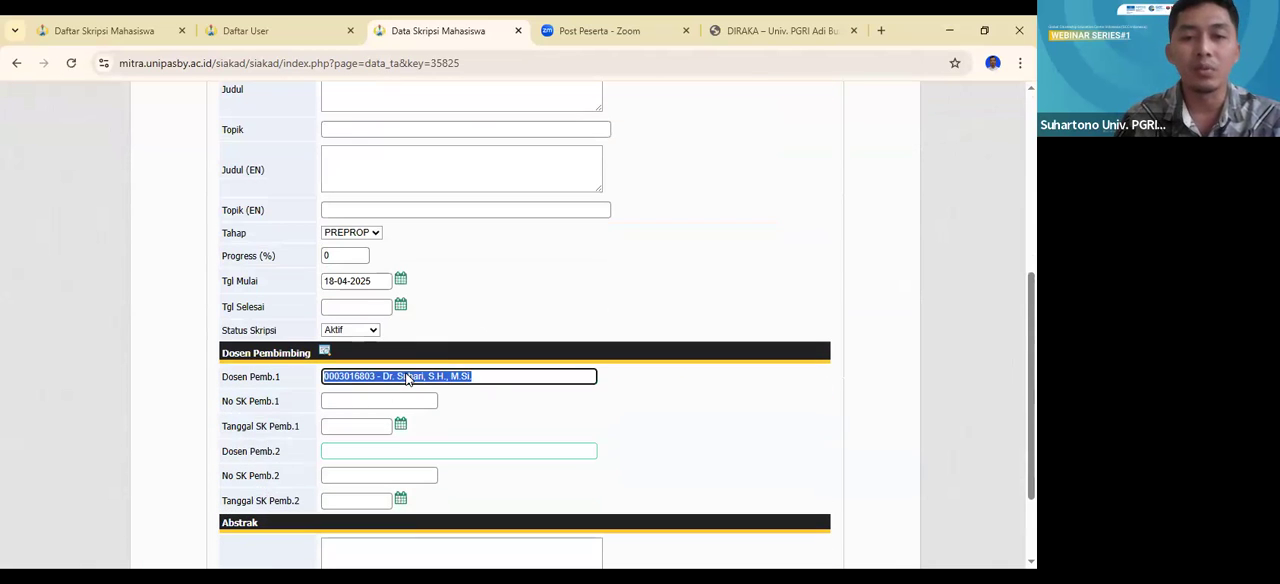
key("BackSpace")
key("Return")
- Delete the "Uji Coba ajuan Skripsi" thesis record, confirm the deletion, and check the thesis list
left_click(642, 179)
left_click(600, 163)
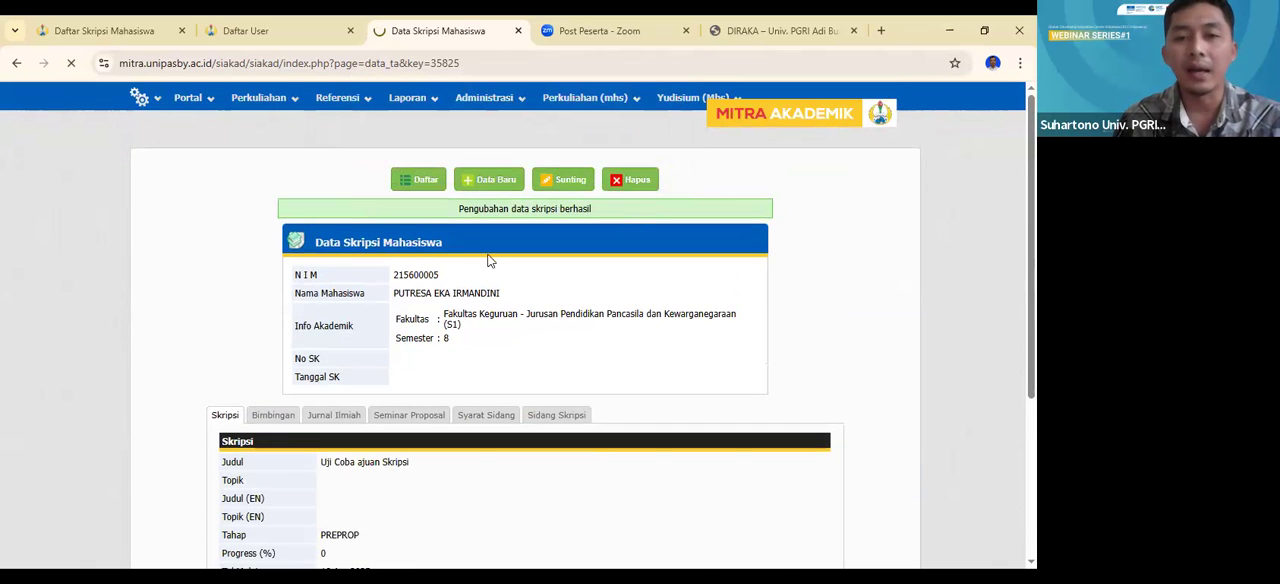
scroll(465, 260, "down", 1)
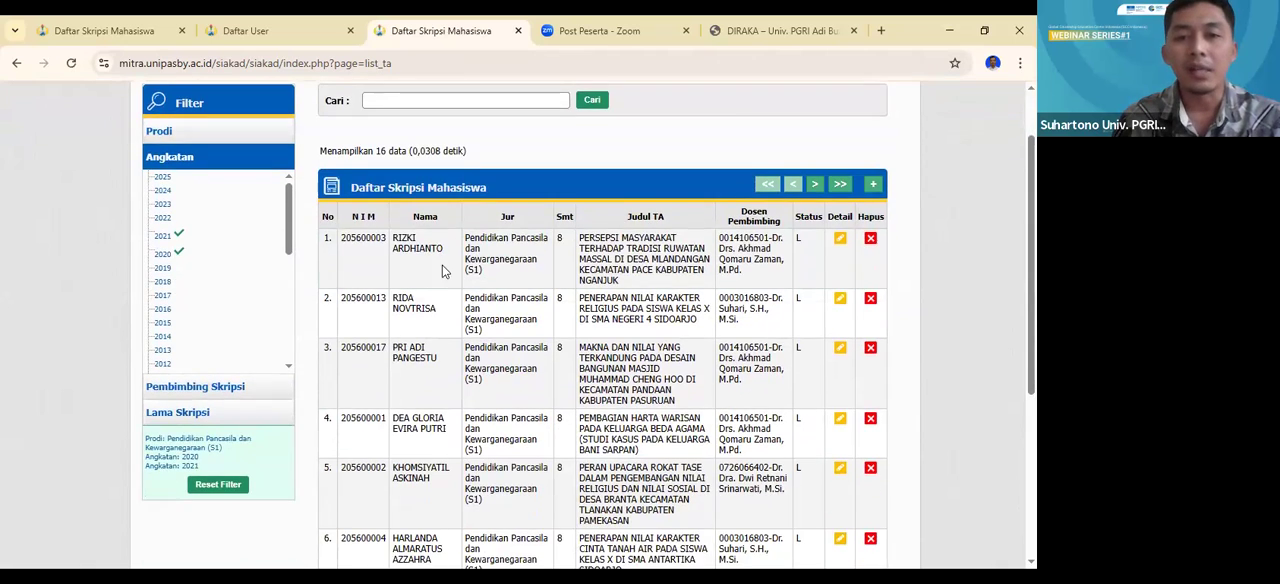
- Open the Pengajuan Skripsi list among the Kegiatan Akademik thesis pages
scroll(445, 271, "up", 1)
left_click(262, 97)
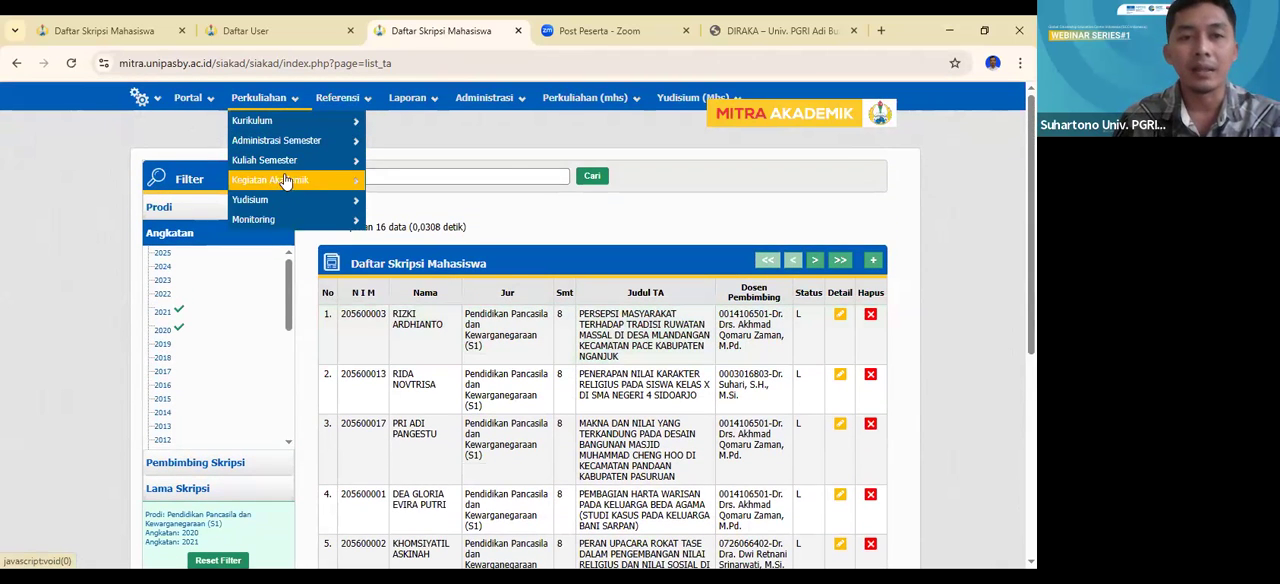
mouse_move(285, 180)
mouse_move(470, 217)
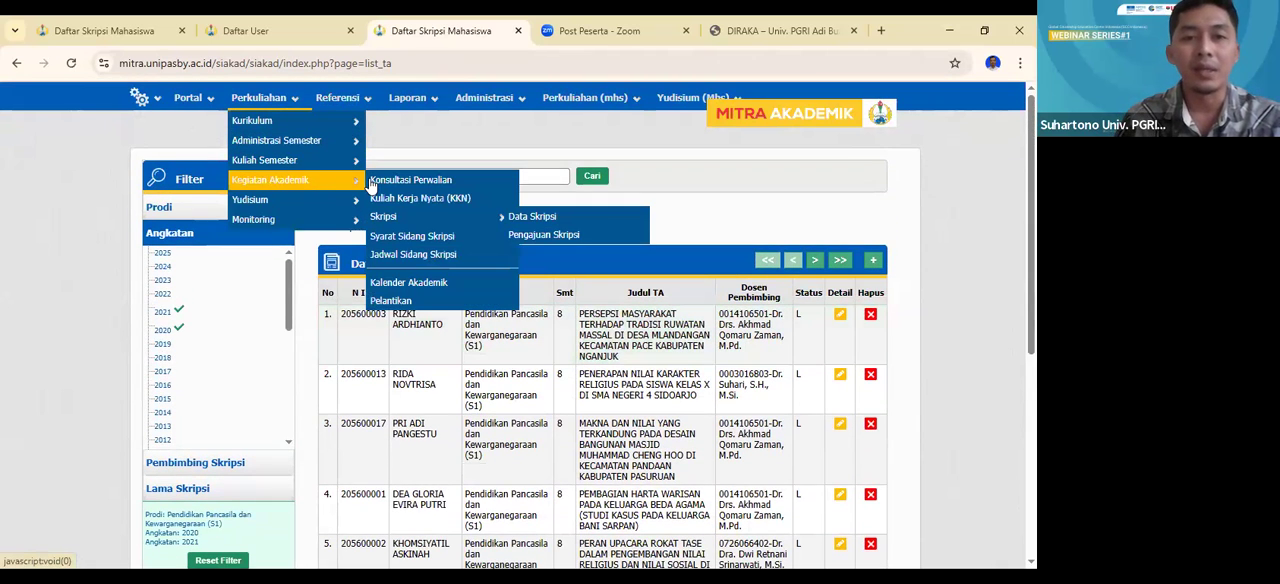
left_click(537, 236)
- Open the first thesis proposal in the list, delete it with confirmation, and refresh the proposal list
left_click(843, 345)
left_click(641, 183)
left_click(591, 160)
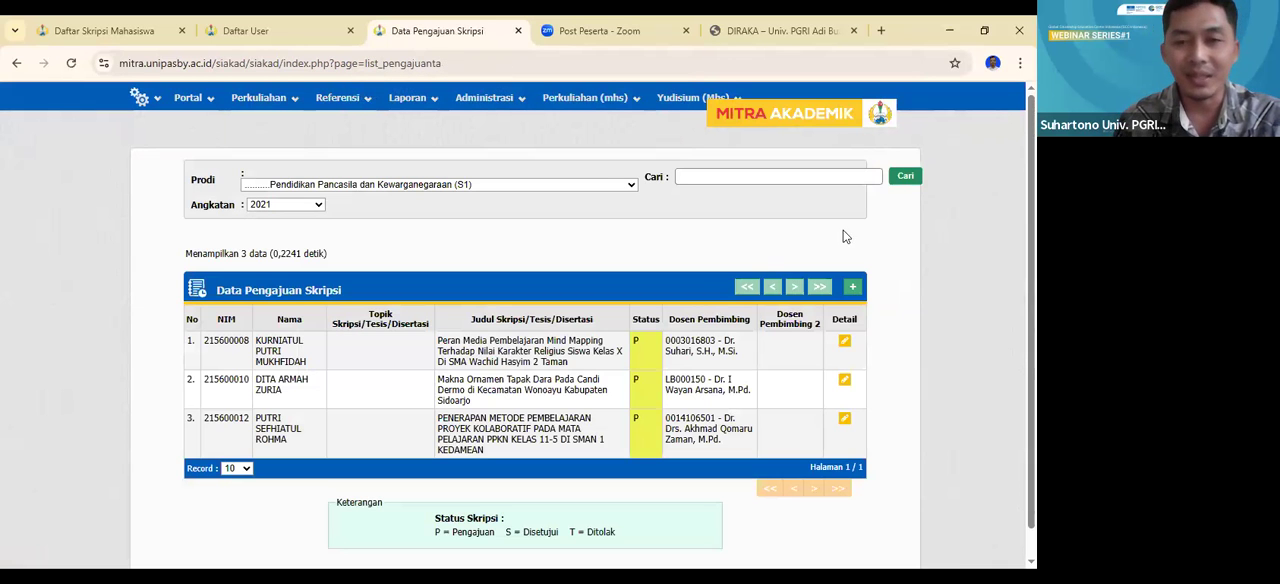
left_click(905, 177)
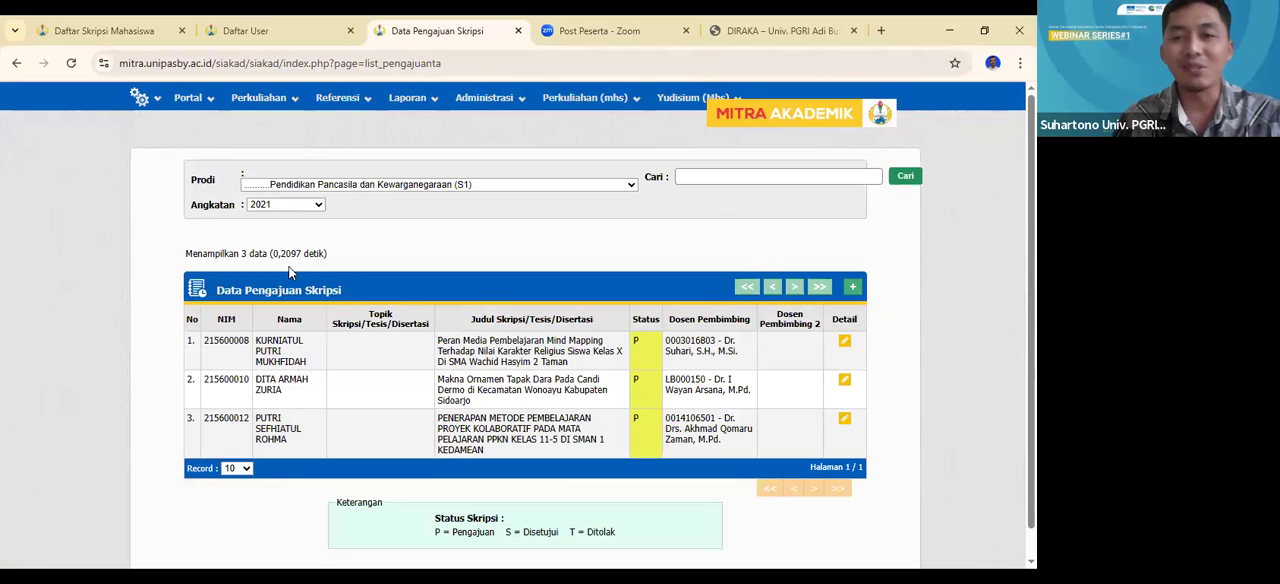
- View the thesis proposals for Angkatan 2024, 2023, 2022, and 2021 in turn
left_click(316, 206)
left_click(292, 272)
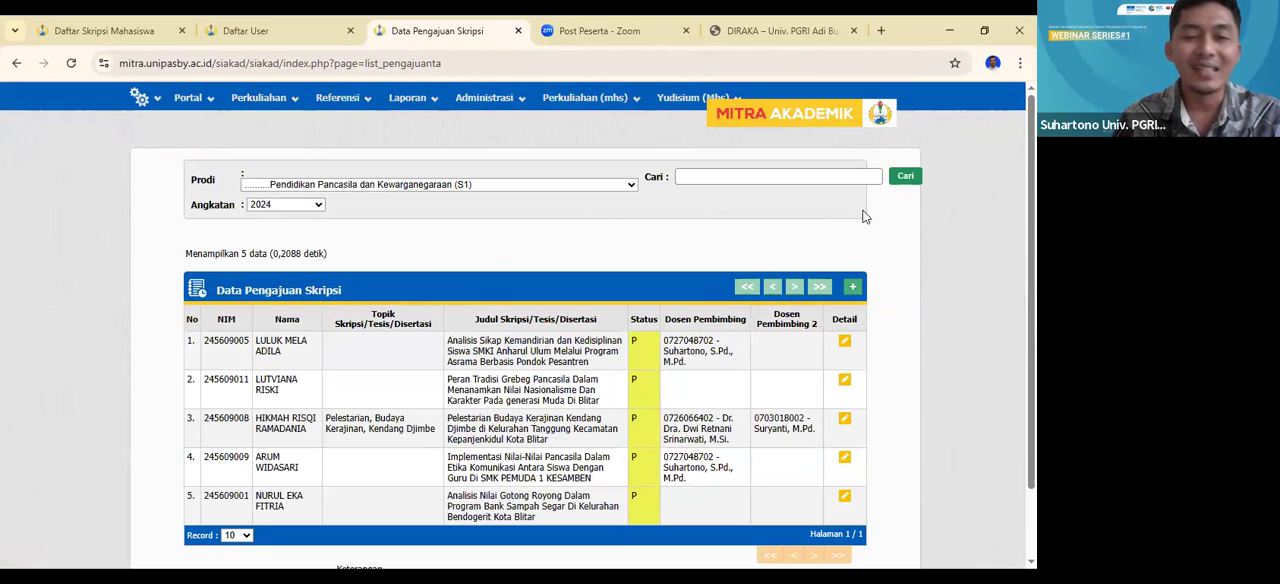
scroll(857, 218, "down", 1)
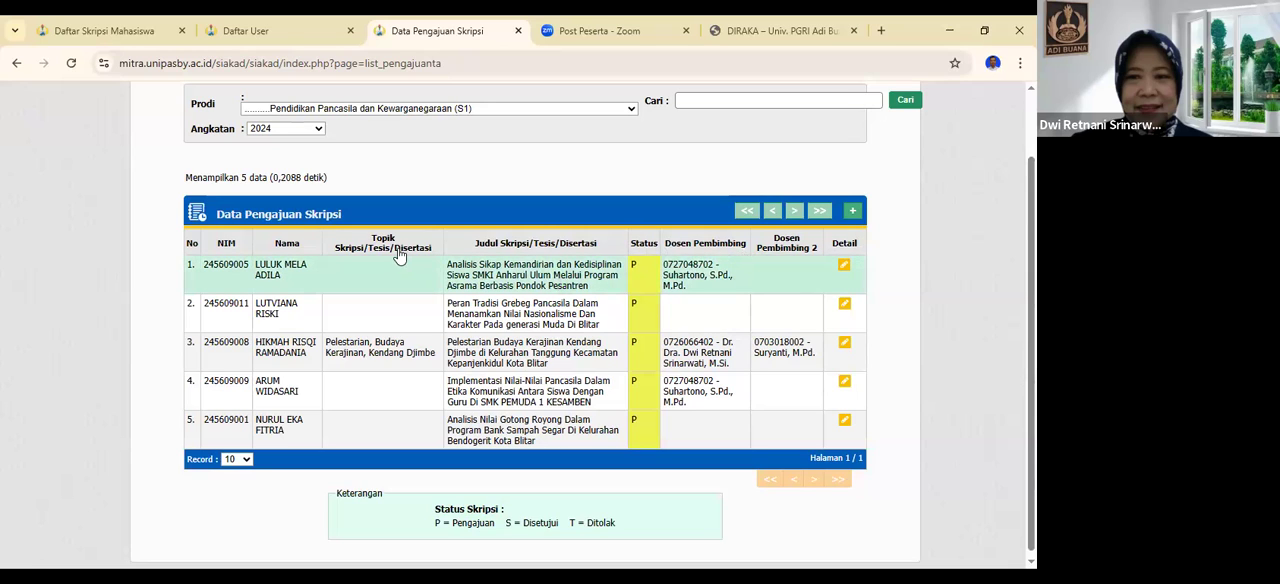
left_click(317, 130)
left_click(302, 218)
left_click(304, 206)
left_click(285, 313)
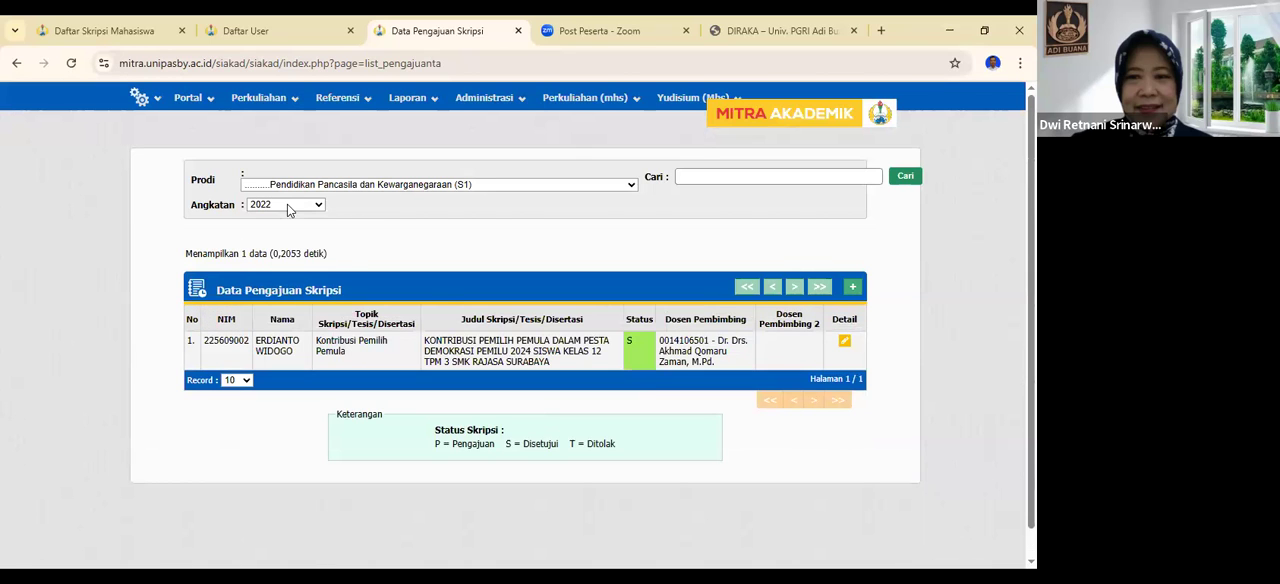
left_click(288, 206)
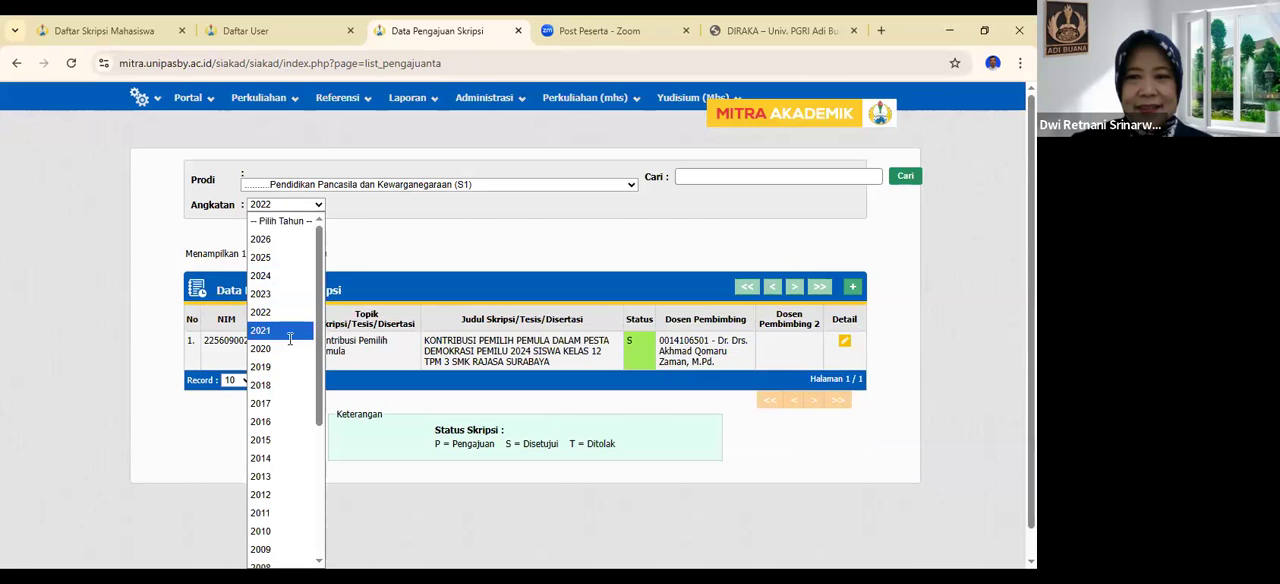
left_click(289, 330)
scroll(348, 315, "down", 1)
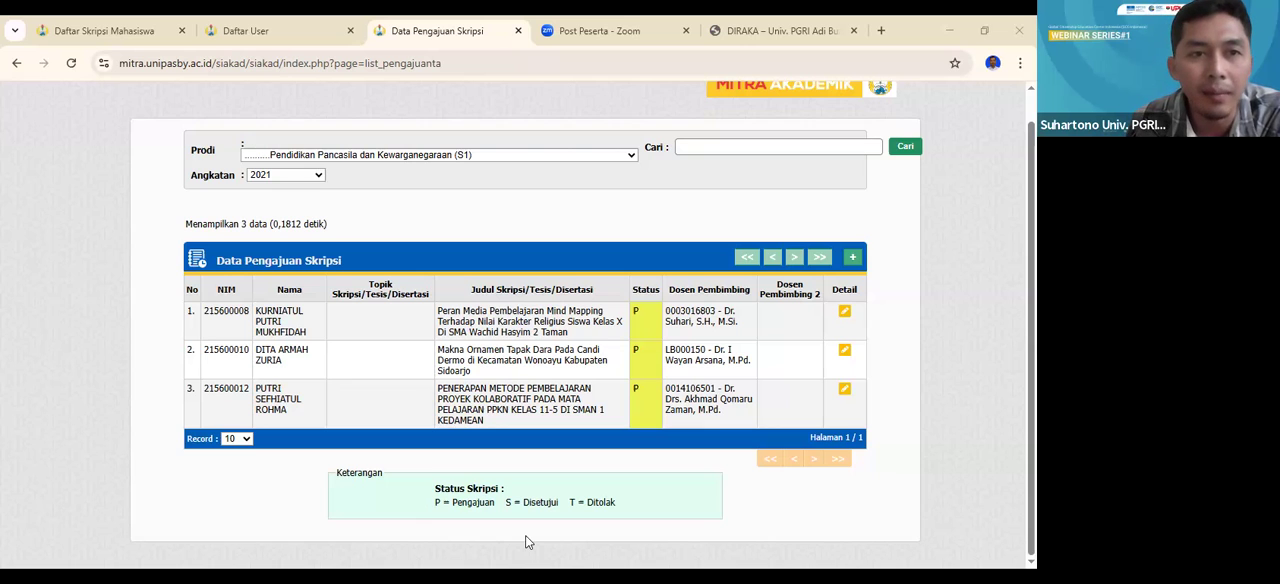
left_click(122, 33)
mouse_move(200, 106)
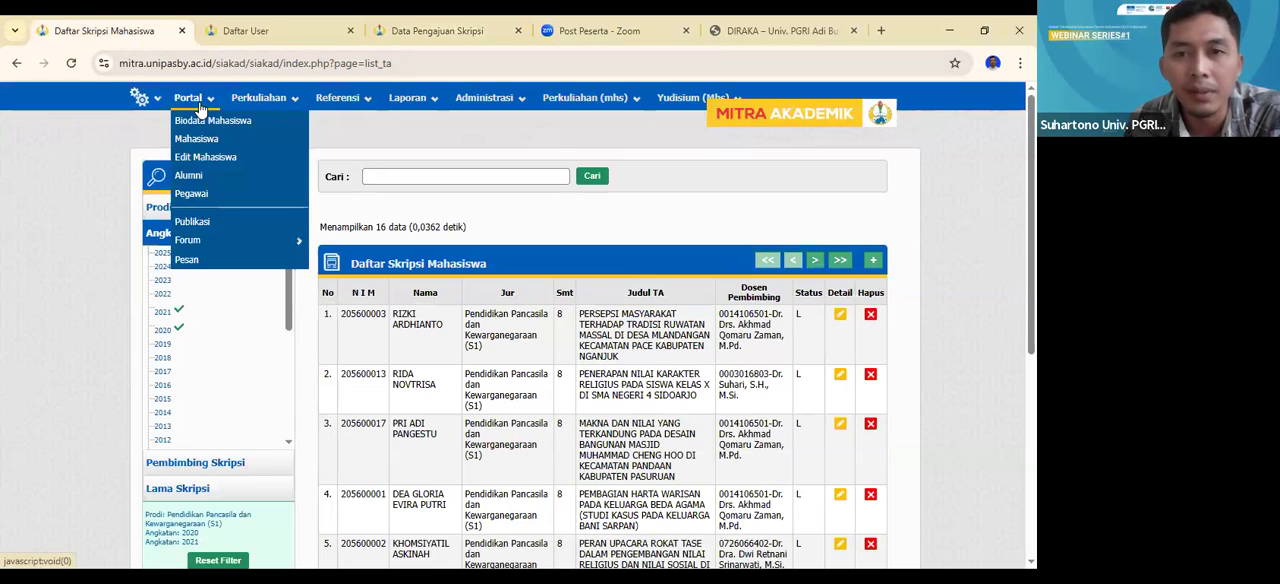
left_click(250, 30)
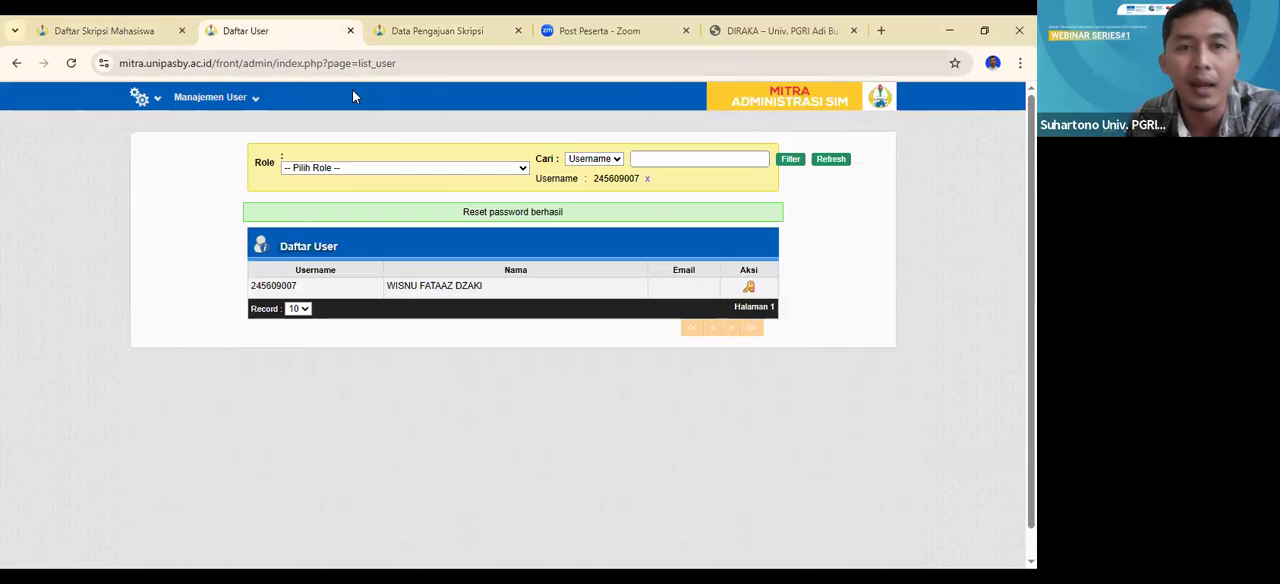
left_click(775, 30)
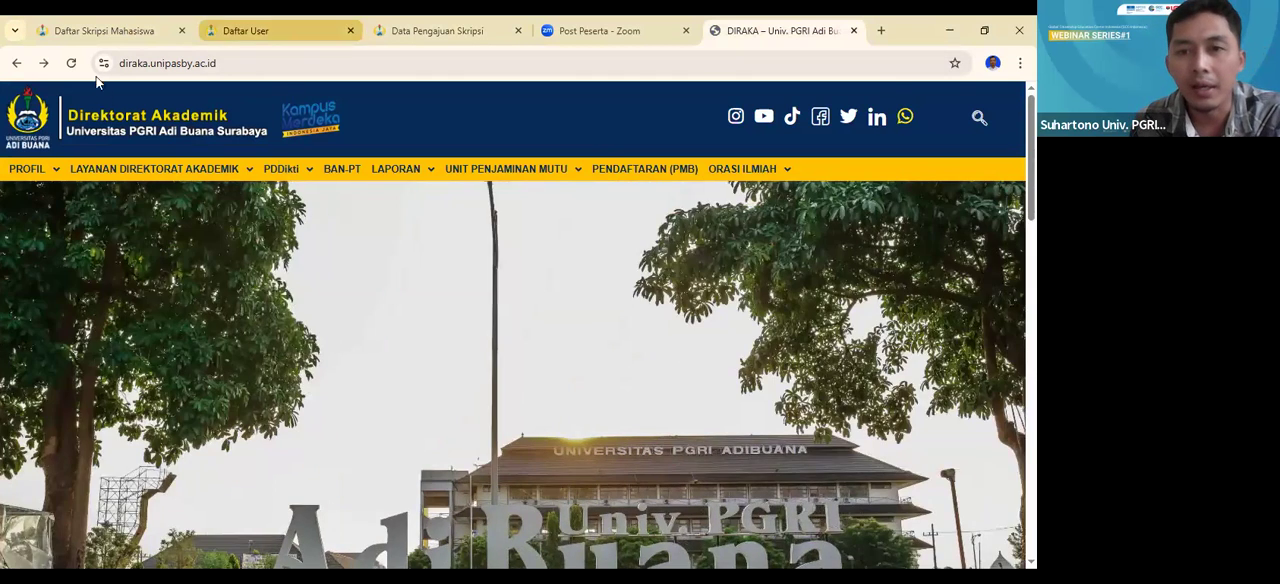
- Return to the Daftar User page, clear the existing username filter, and search the users by Nama for the student's first two names
left_click(262, 30)
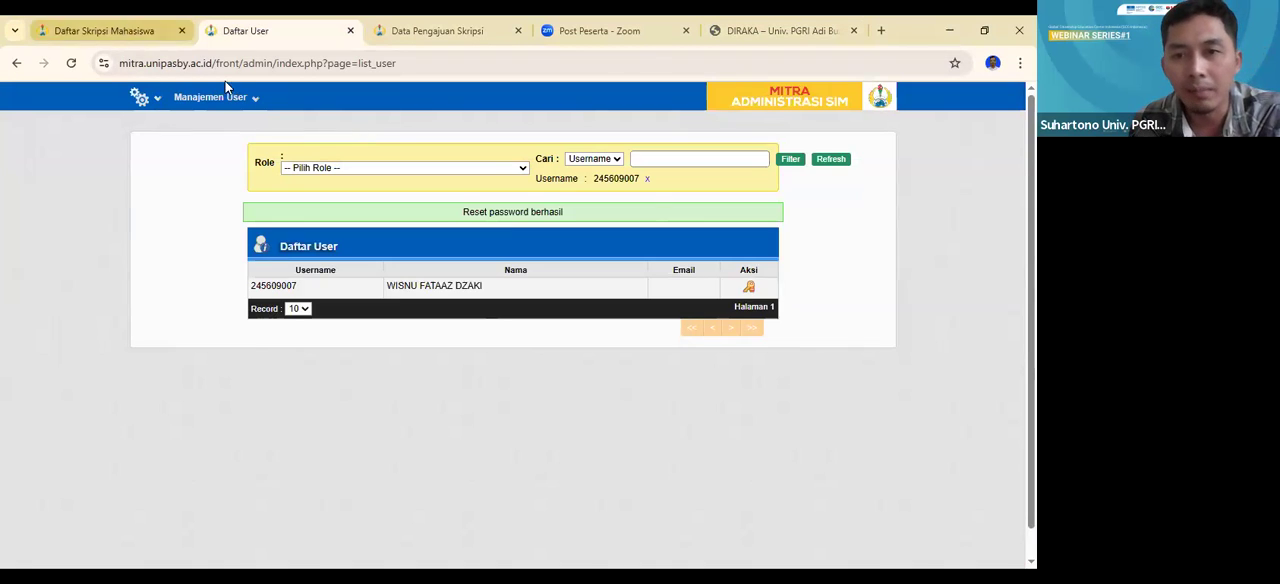
left_click(643, 159)
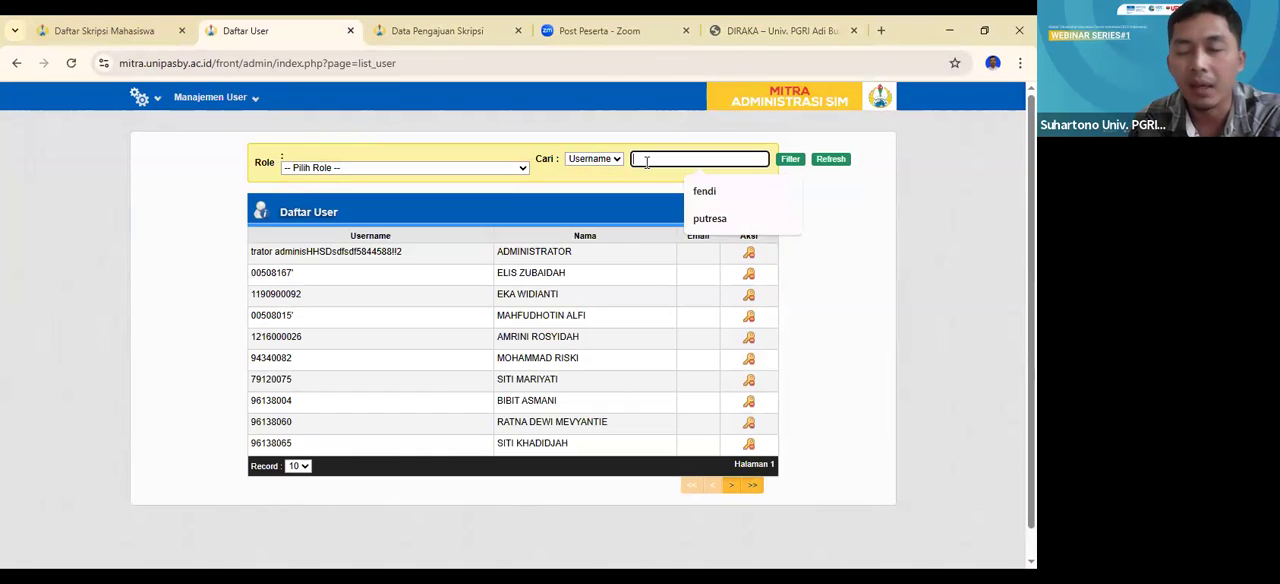
left_click(599, 158)
left_click(603, 193)
left_click(656, 158)
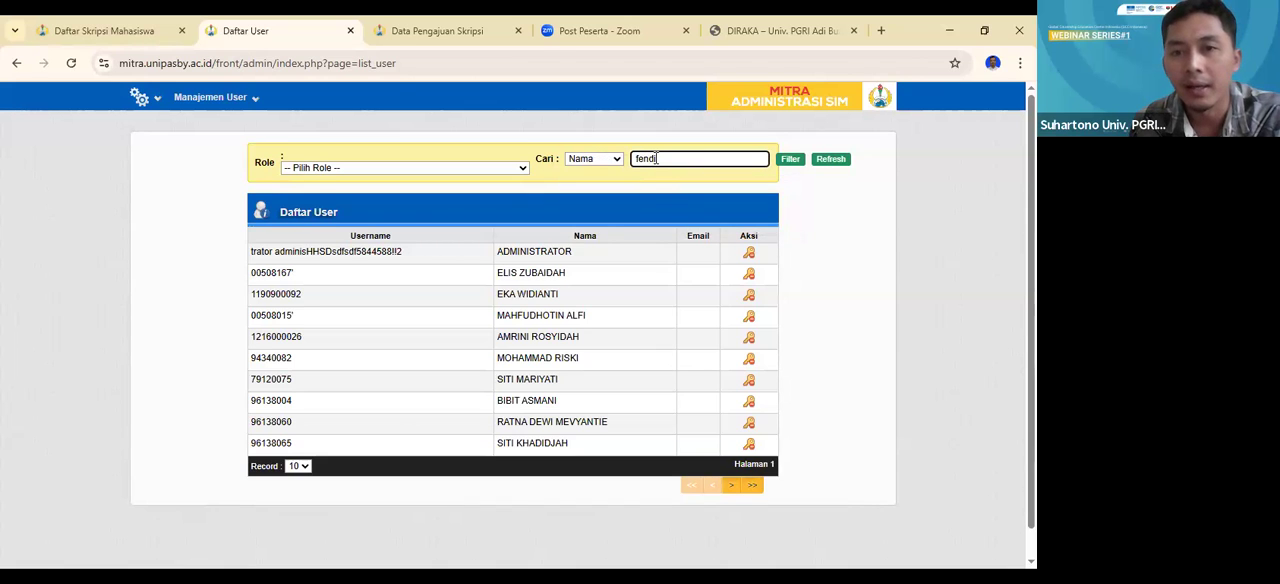
key("Return")
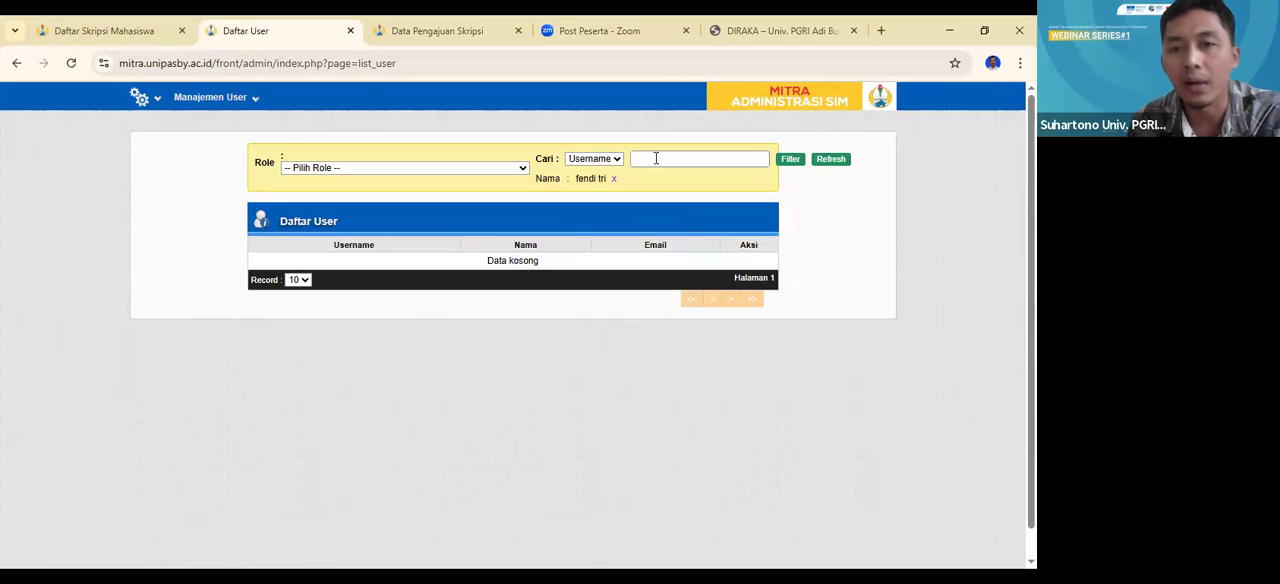
- Clear the name filter, search the users by Nama for the student's first name only, and check the second page of results
left_click(614, 180)
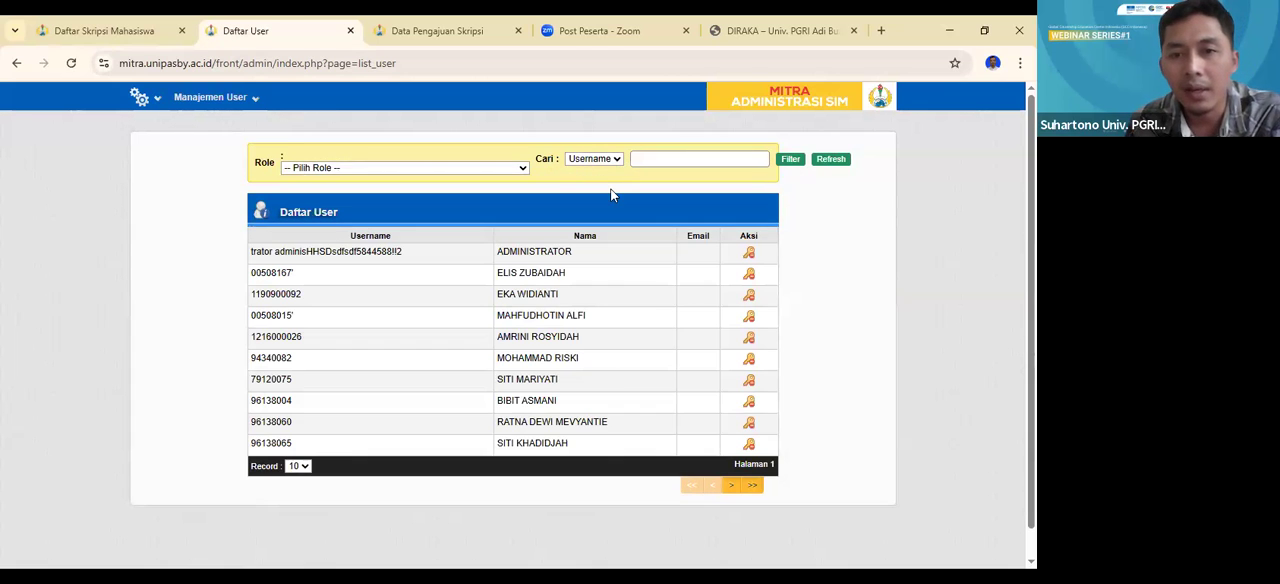
left_click(652, 160)
type("fendi")
key("Return")
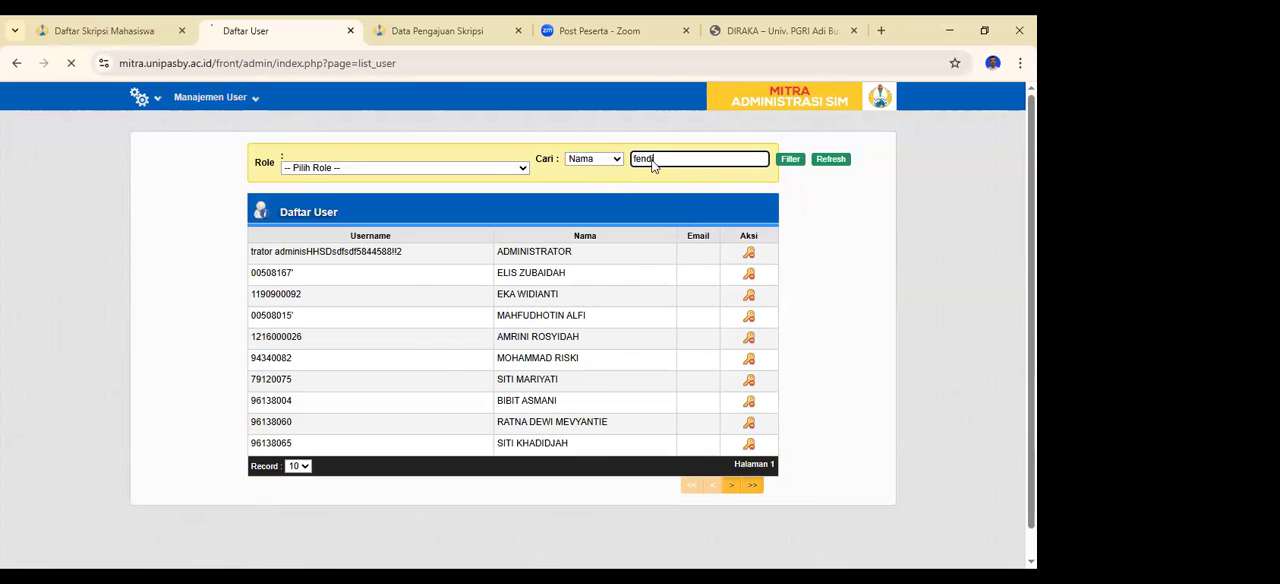
scroll(614, 309, "down", 1)
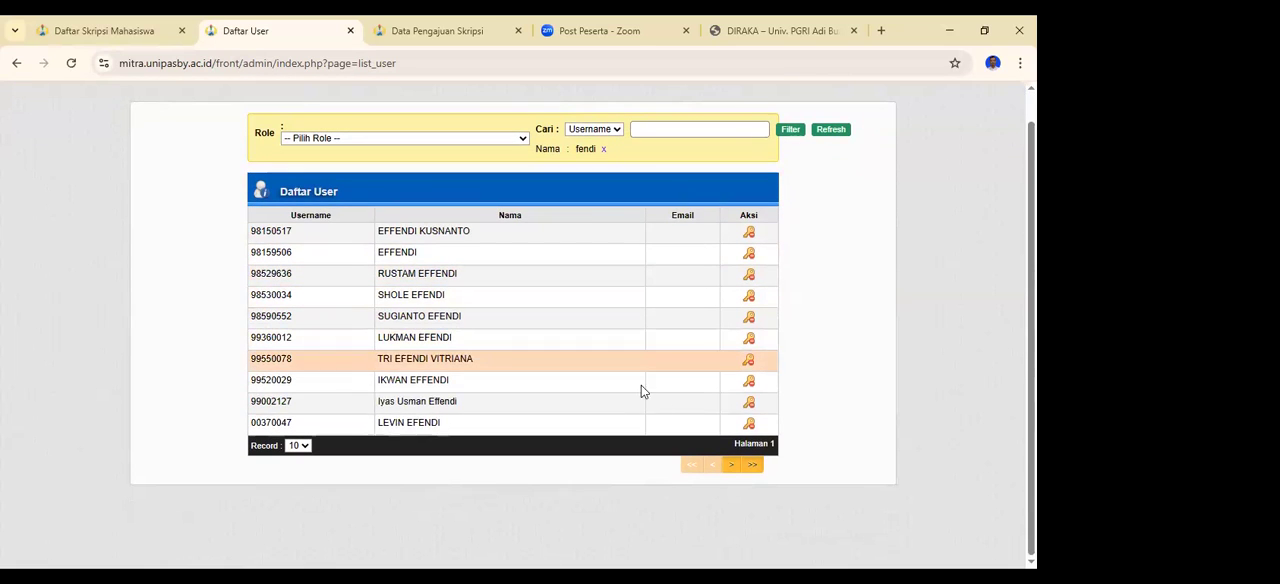
left_click(731, 470)
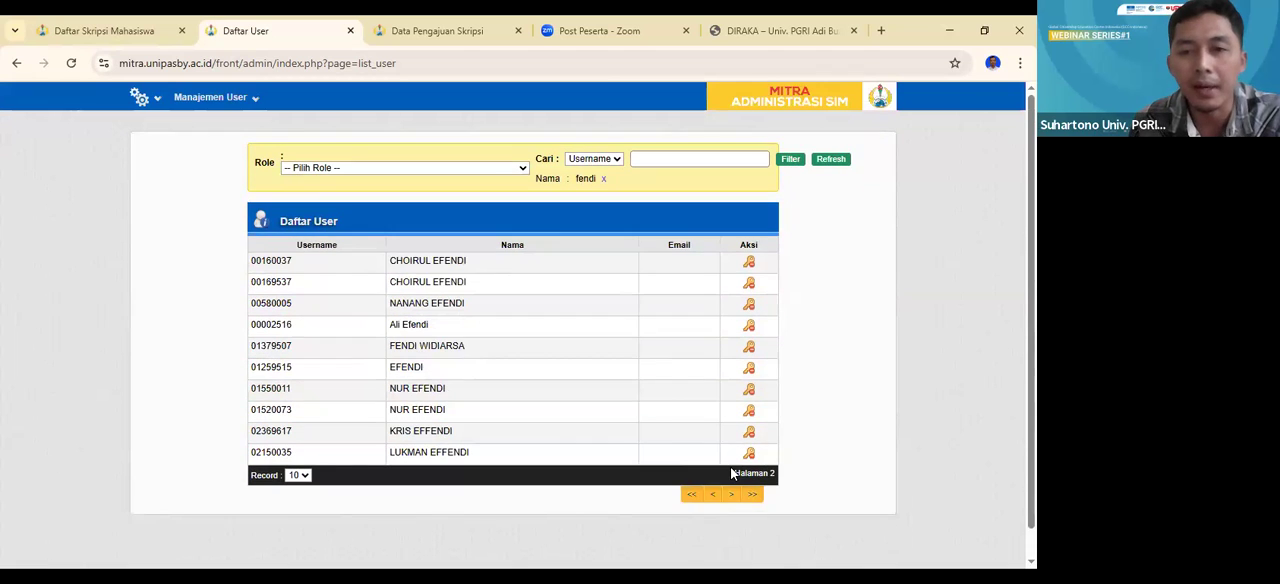
- Clear the name filter, find the student's account by its Username number, and reset that account's password
left_click(617, 160)
left_click(603, 179)
left_click(663, 164)
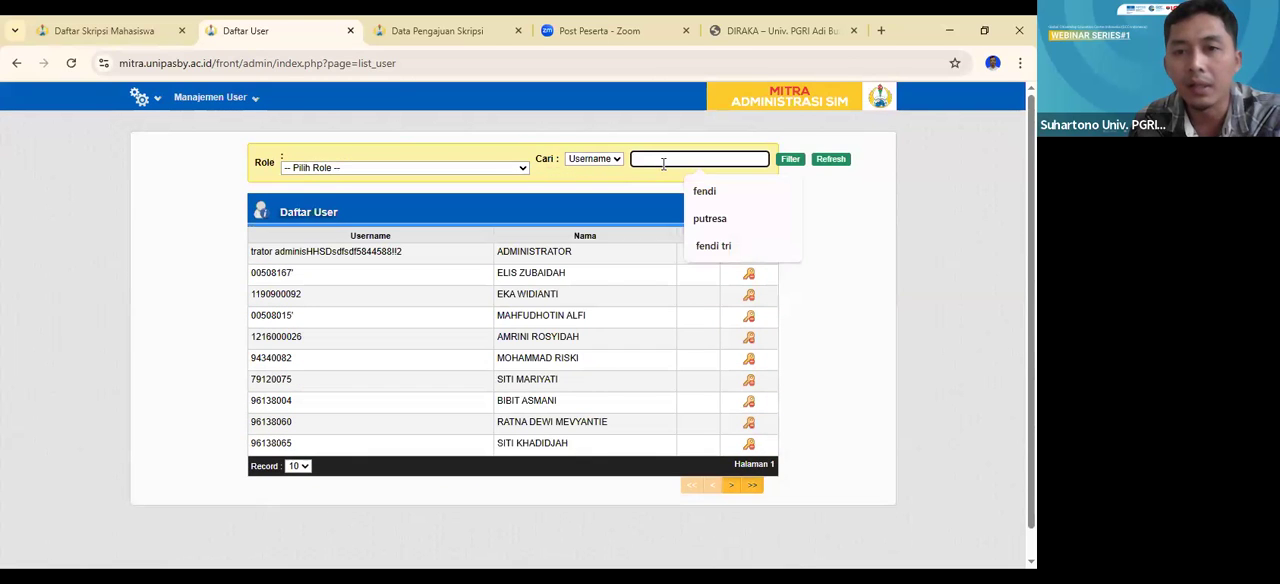
type("215606302")
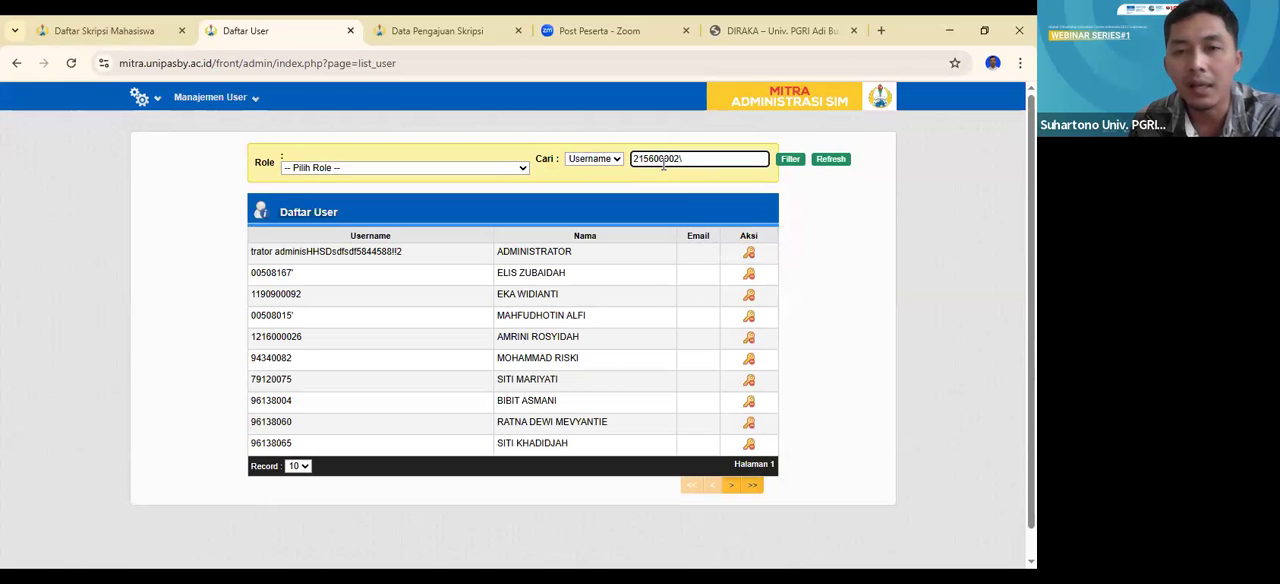
key("Return")
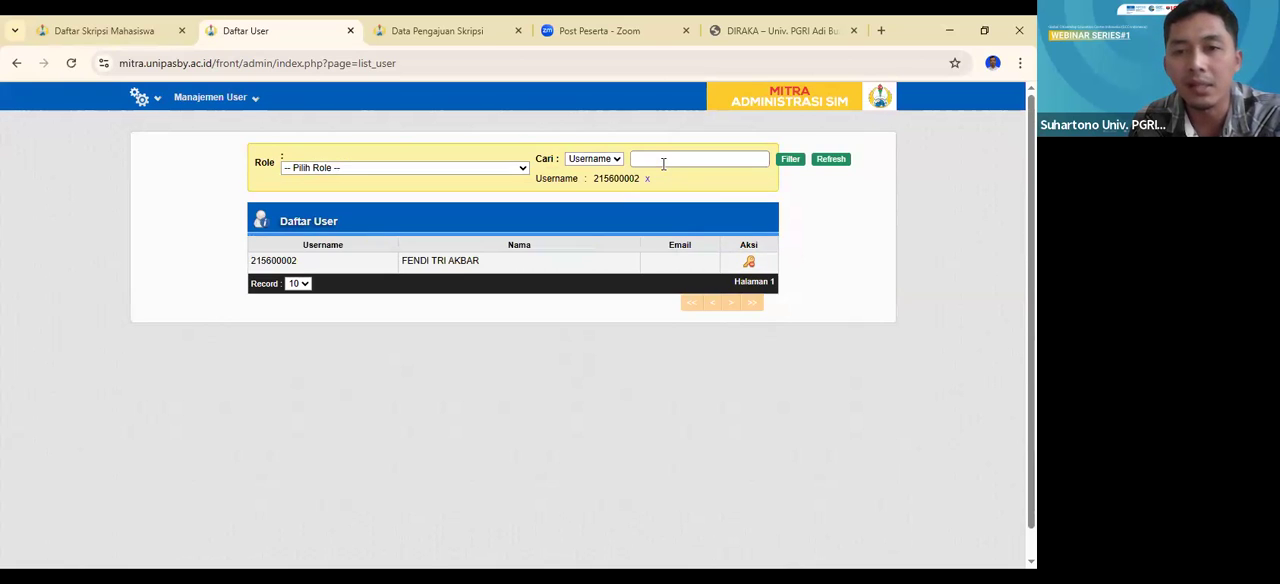
left_click(749, 264)
left_click(594, 160)
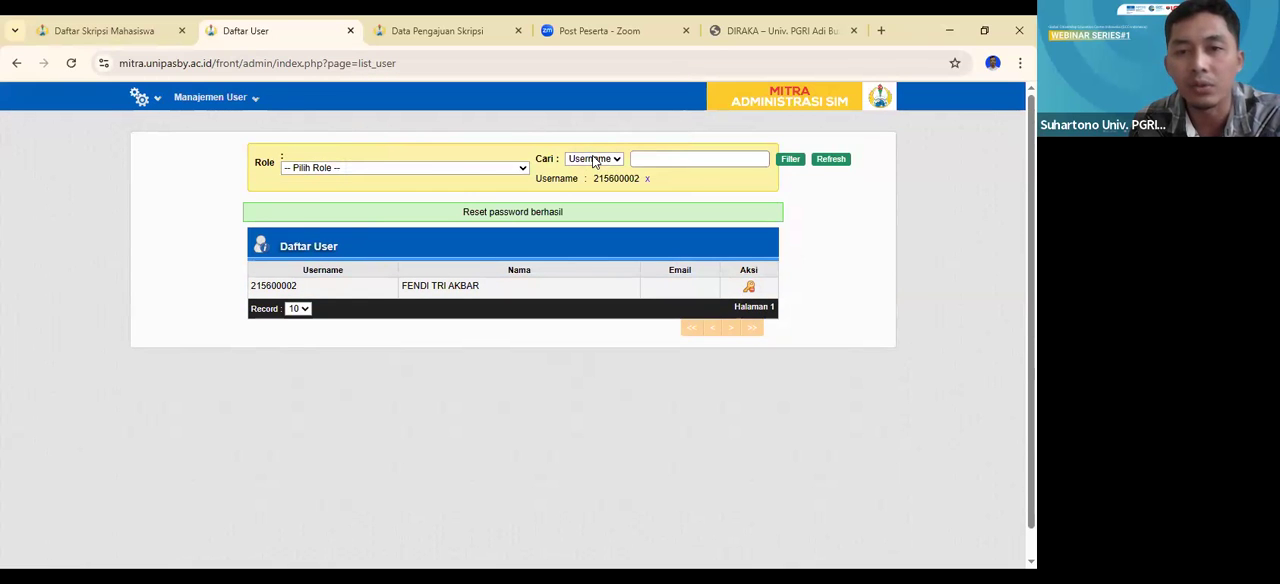
- Close the Daftar User page, reload the Data Pengajuan Skripsi list for Angkatan 2021, and review the submitted proposals
left_click(350, 31)
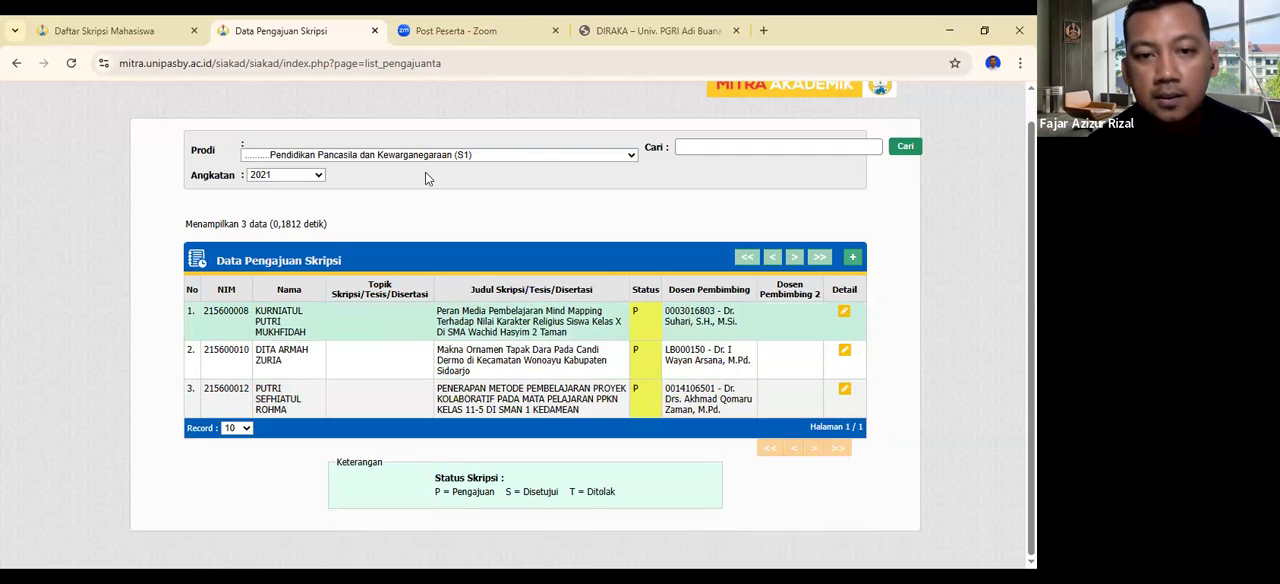
left_click(418, 62)
key("Return")
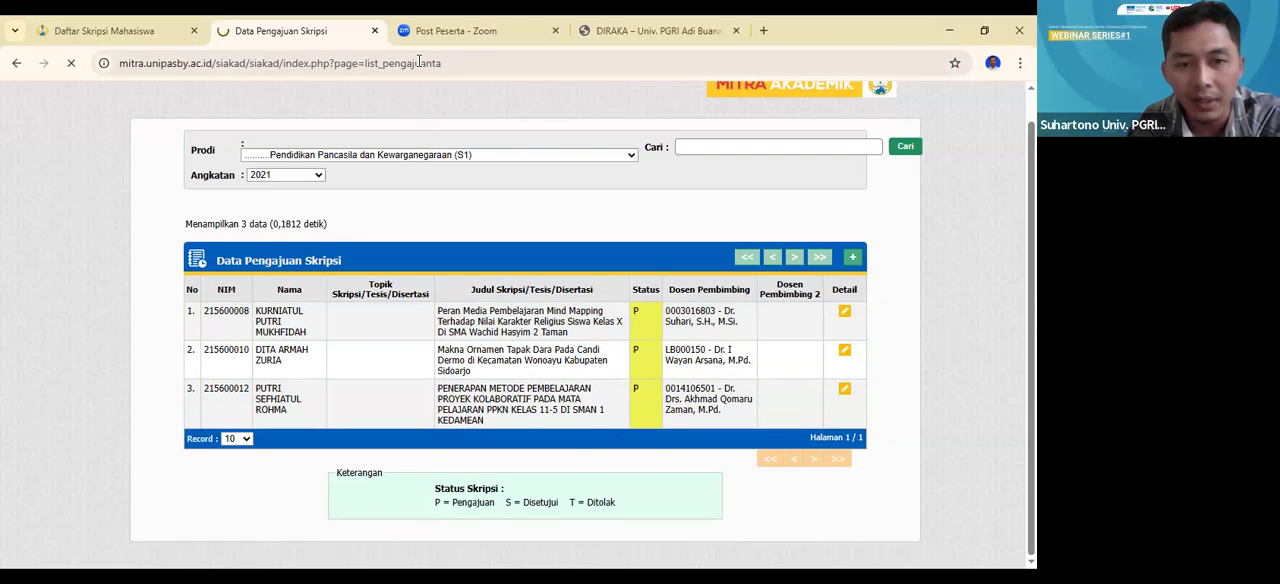
scroll(657, 418, "down", 1)
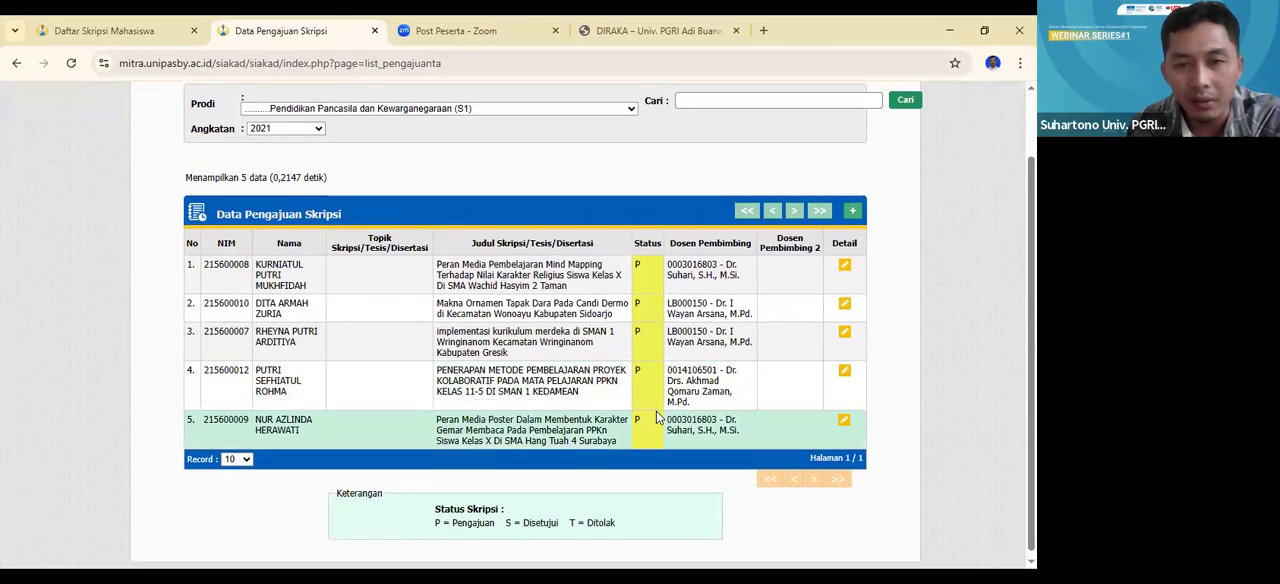